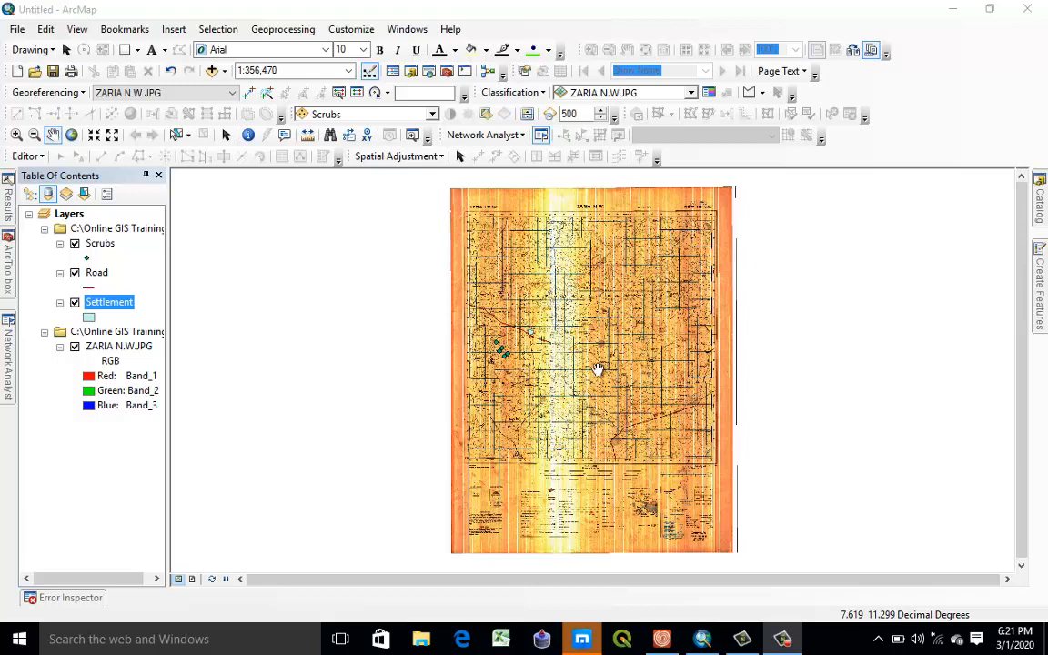
Examine the digitized scrub points, roads and settlement polygon around Danja on the ZARIA N.W.JPG map.
{"action": "scroll", "coordinate": [502, 320], "scroll_direction": "up", "scroll_amount": 3}
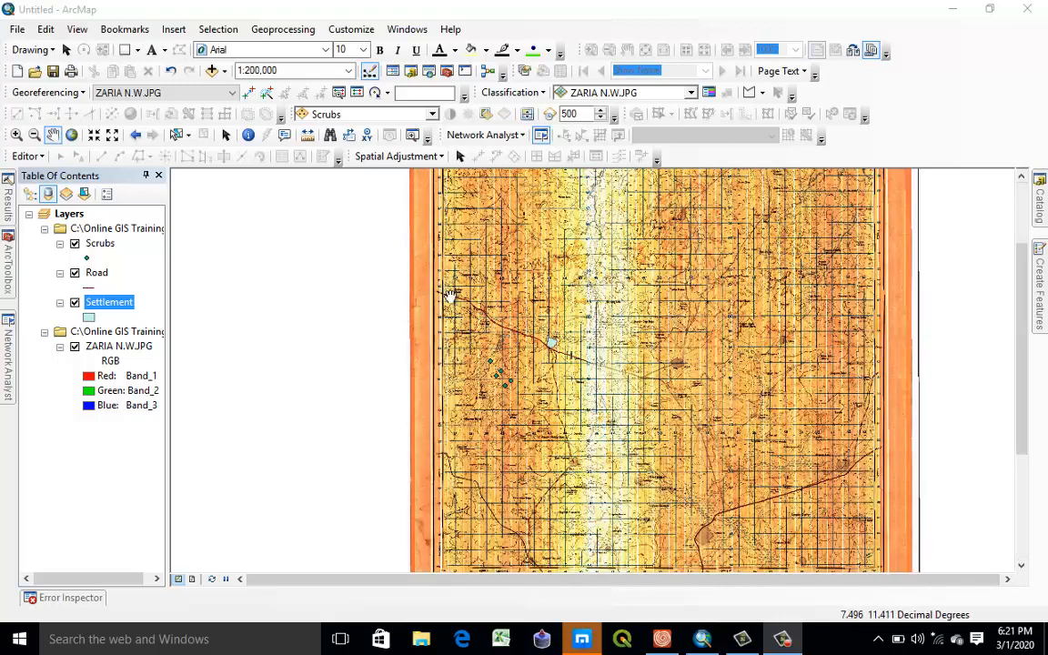
{"action": "scroll", "coordinate": [550, 334], "scroll_direction": "up", "scroll_amount": 3}
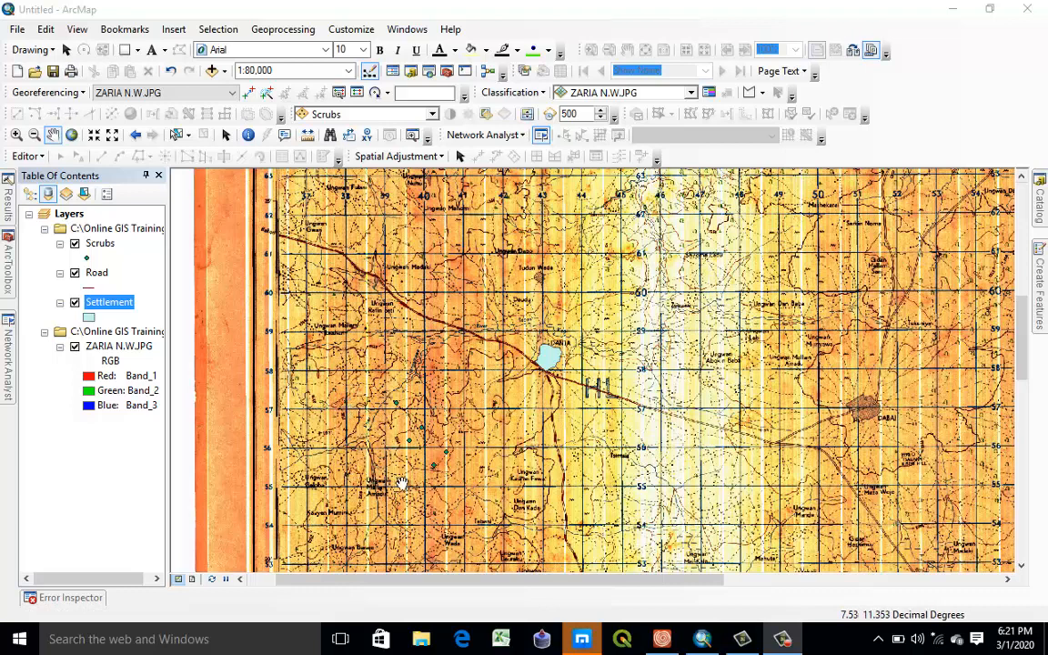
{"action": "scroll", "coordinate": [403, 482], "scroll_direction": "up", "scroll_amount": 1}
{"action": "scroll", "coordinate": [403, 475], "scroll_direction": "up", "scroll_amount": 4}
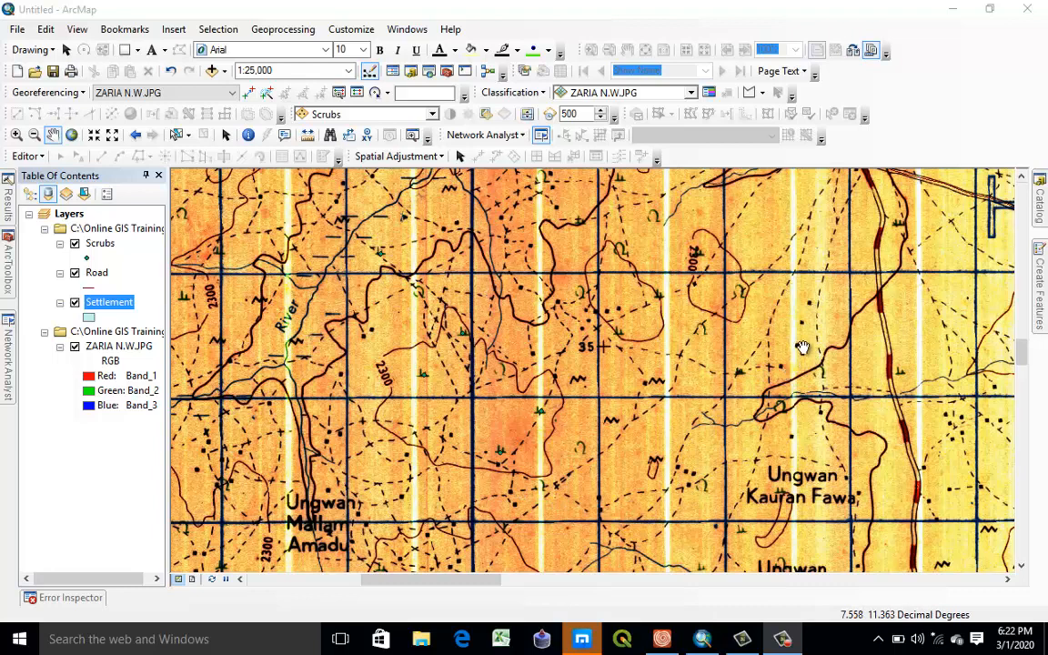
{"action": "scroll", "coordinate": [802, 347], "scroll_direction": "up", "scroll_amount": 2}
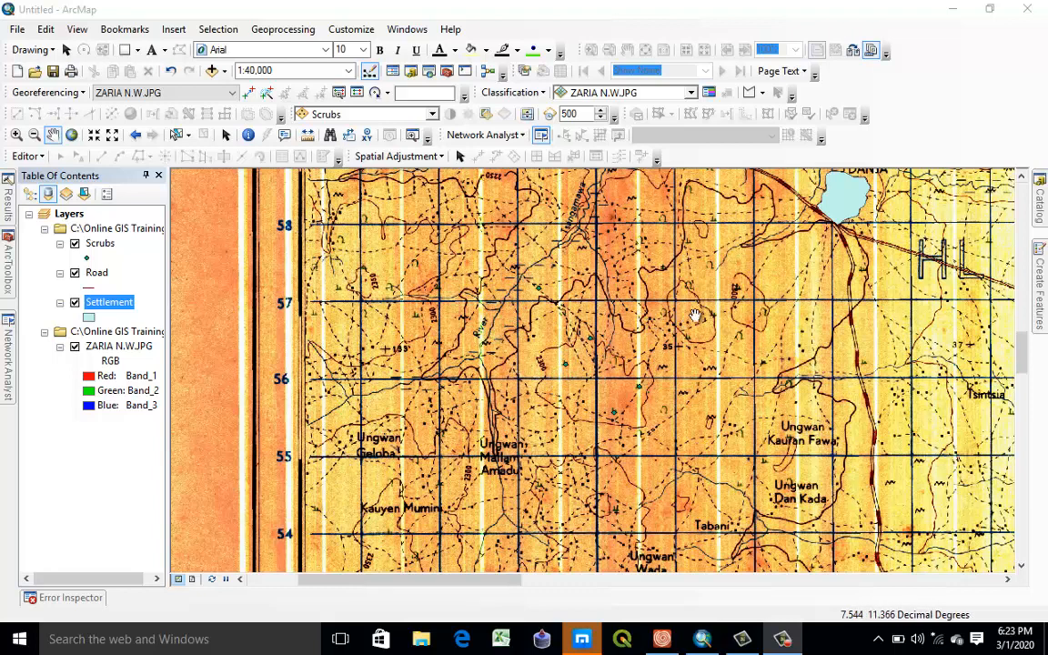
{"action": "left_click_drag", "start_coordinate": [708, 271], "coordinate": [688, 373]}
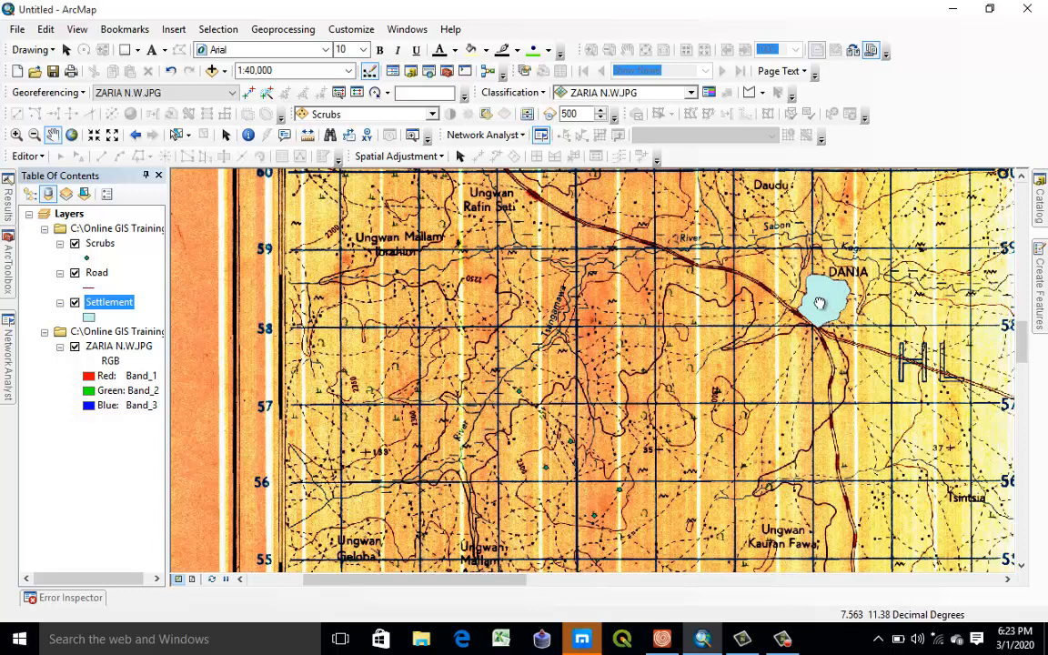
{"action": "left_click_drag", "start_coordinate": [819, 303], "coordinate": [599, 307]}
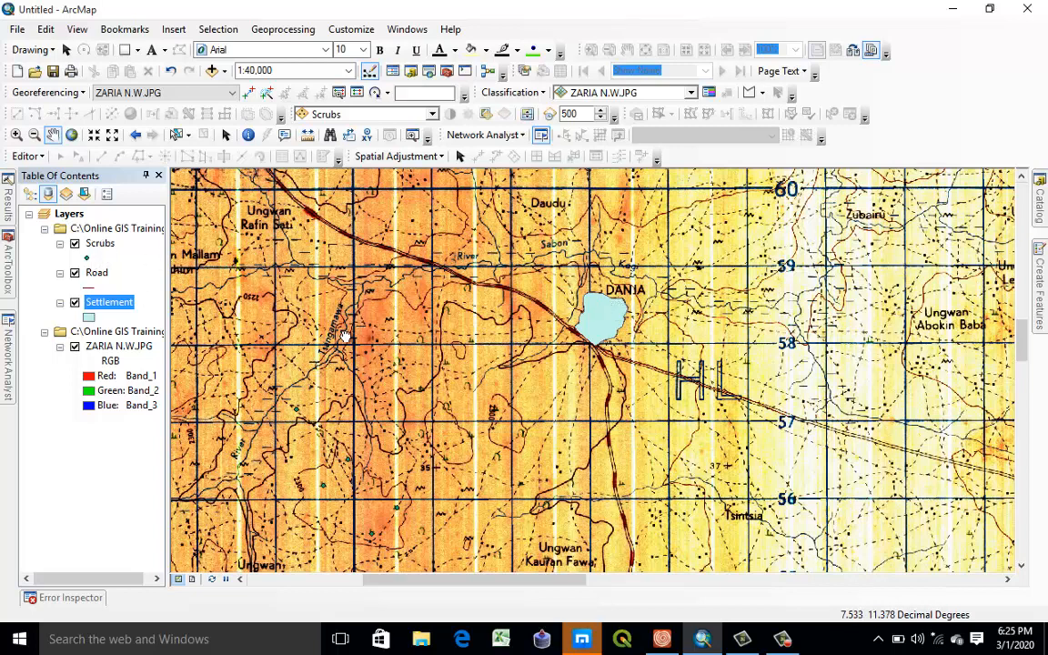
{"action": "left_click_drag", "start_coordinate": [344, 333], "coordinate": [593, 287]}
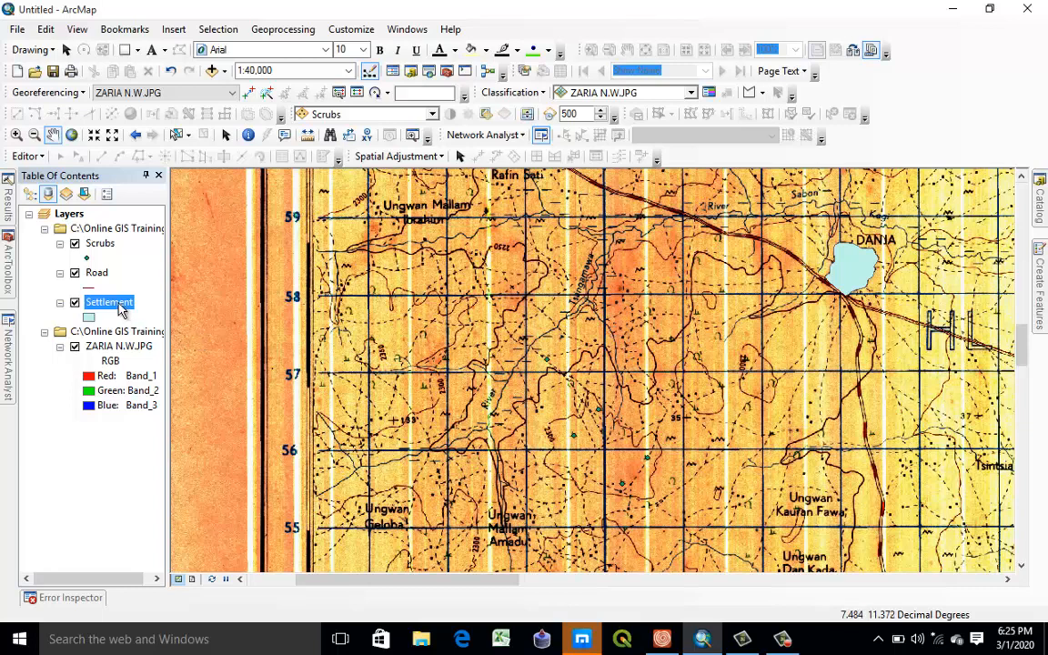
Open the Scrubs layer's attribute table and move its window clear of the digitized points.
{"action": "right_click", "coordinate": [100, 246]}
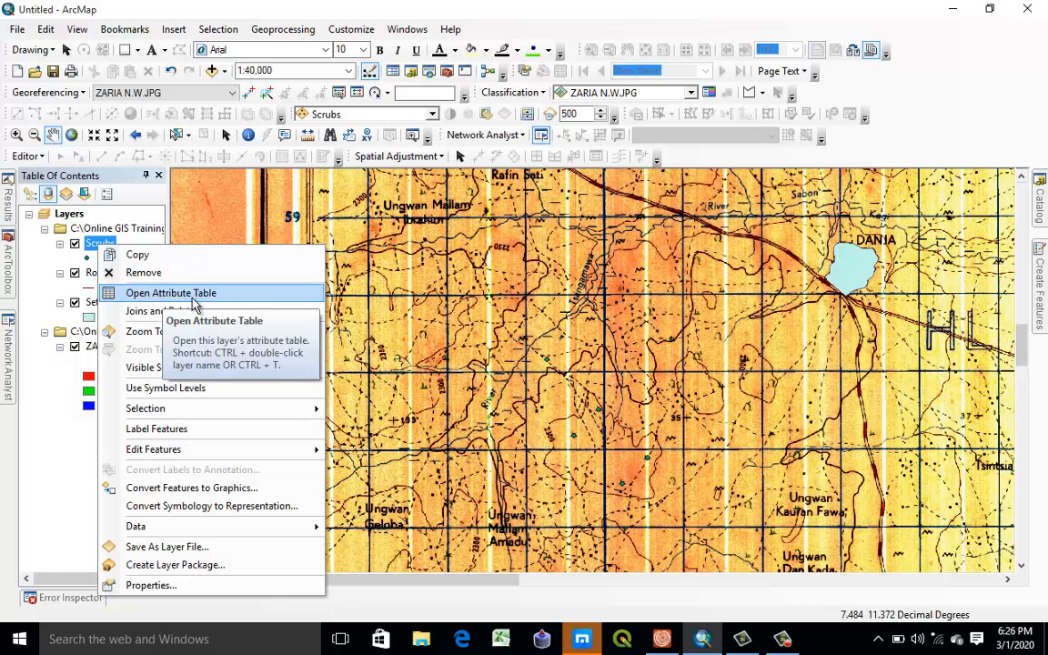
{"action": "mouse_move", "coordinate": [200, 311]}
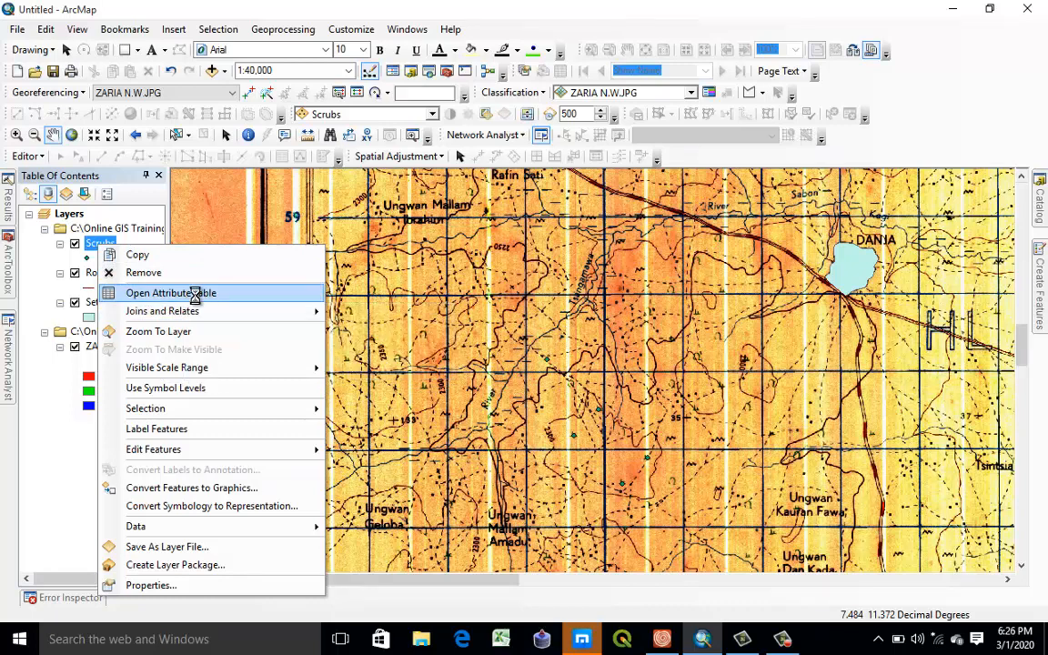
{"action": "left_click", "coordinate": [195, 294]}
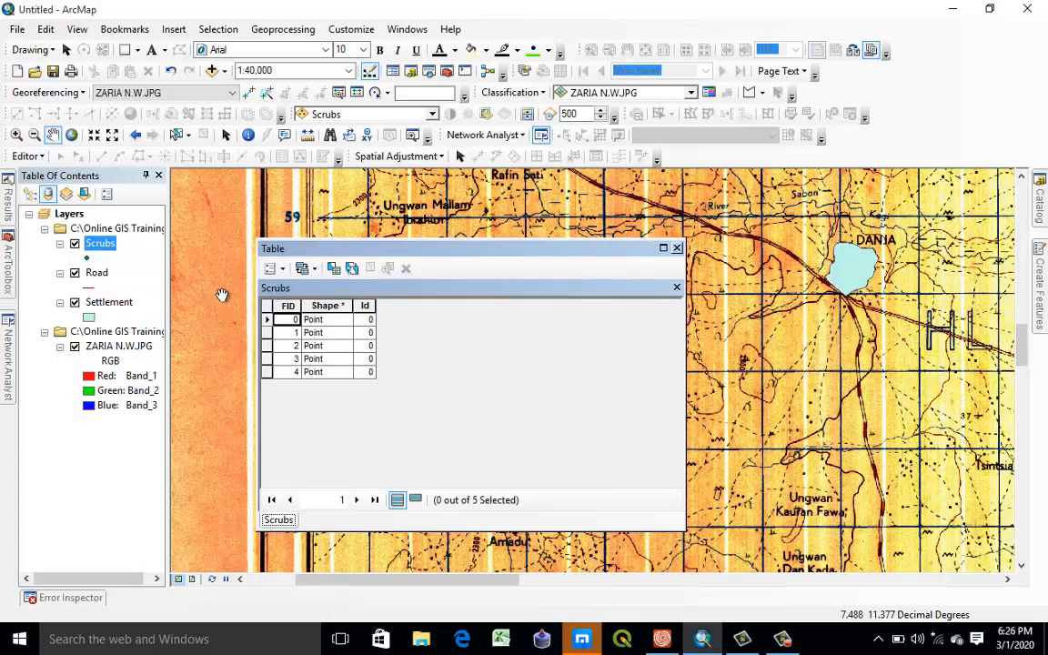
{"action": "left_click_drag", "start_coordinate": [580, 250], "coordinate": [831, 52]}
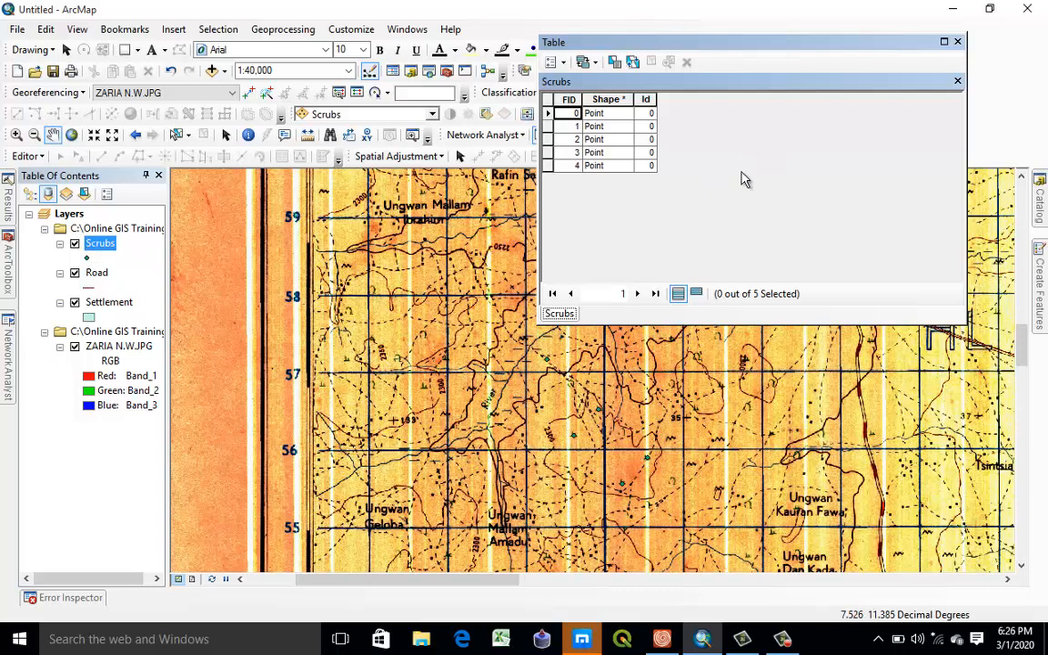
View the attribute tables of the Road and Settlement layers, then close the table window.
{"action": "left_click", "coordinate": [102, 247]}
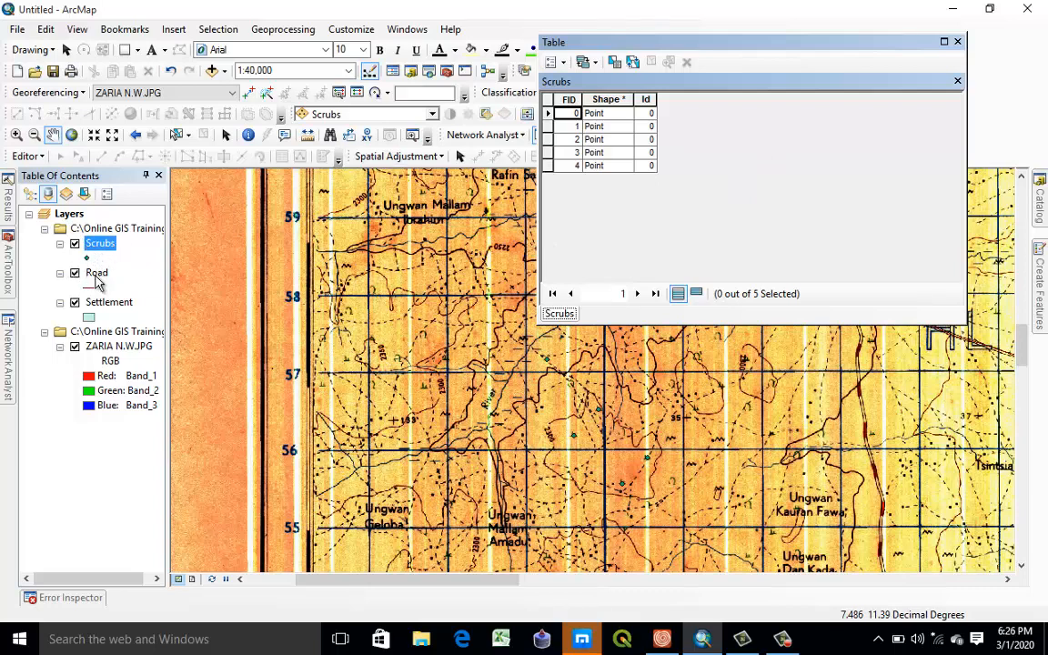
{"action": "right_click", "coordinate": [94, 270]}
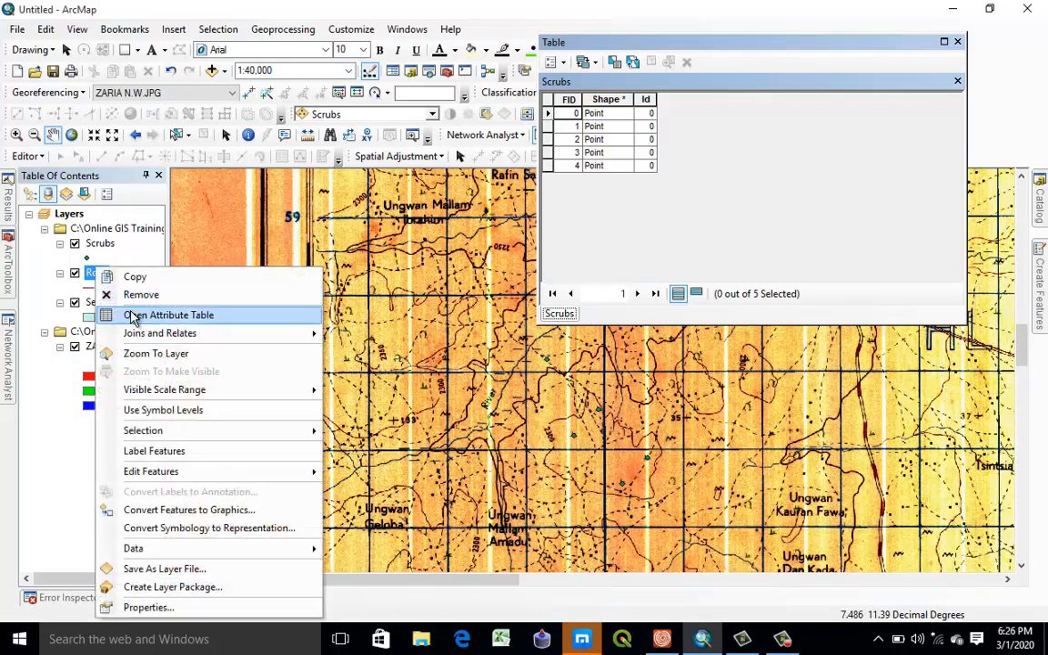
{"action": "left_click", "coordinate": [173, 316]}
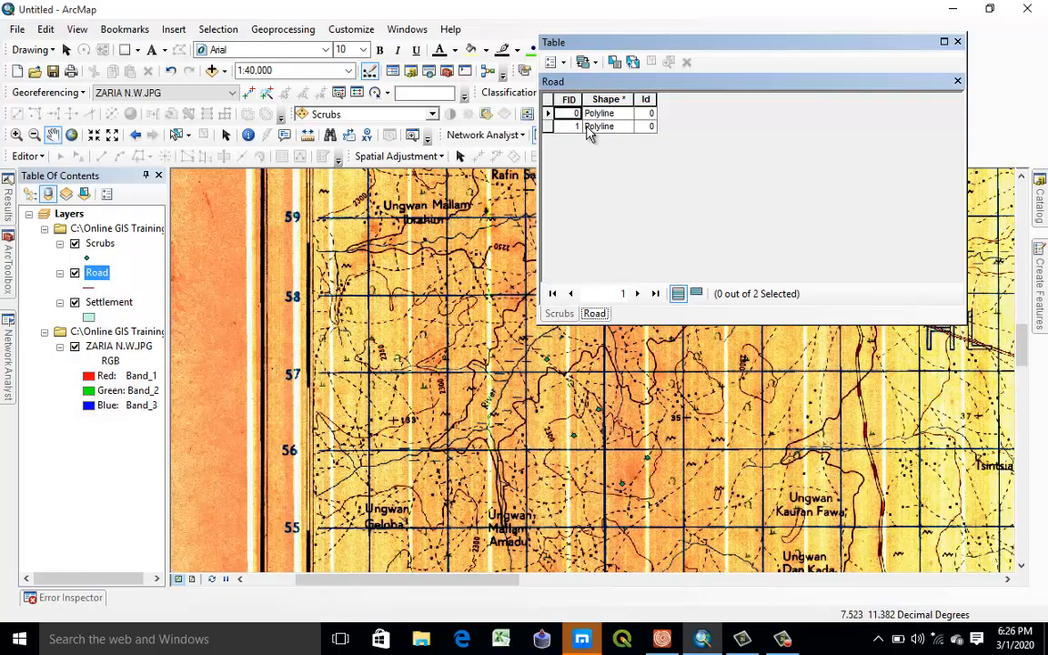
{"action": "right_click", "coordinate": [109, 303]}
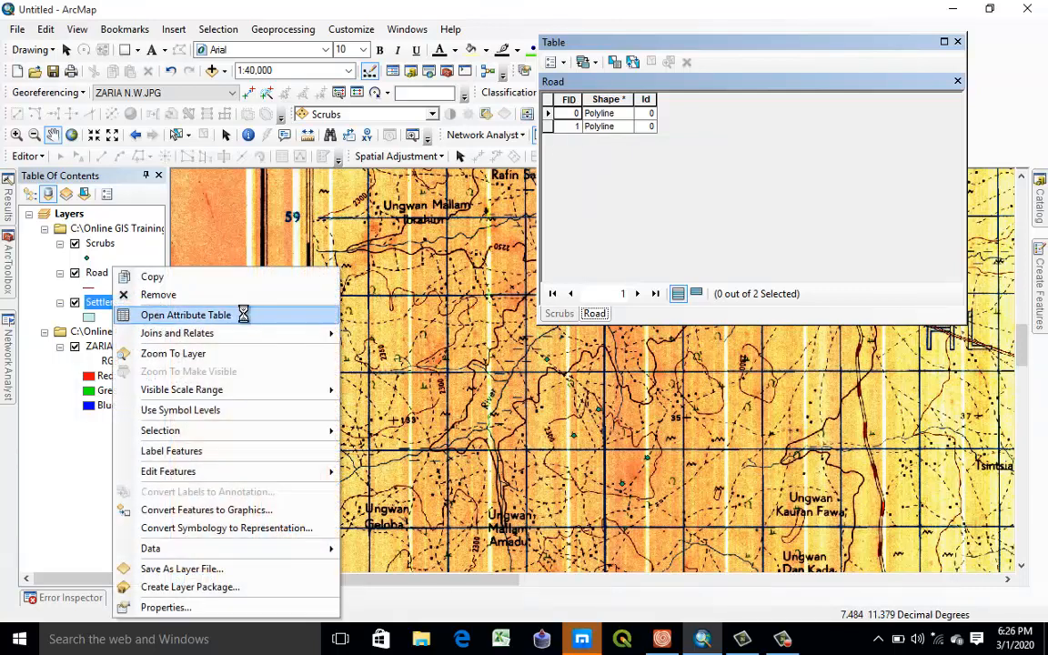
{"action": "left_click", "coordinate": [242, 314]}
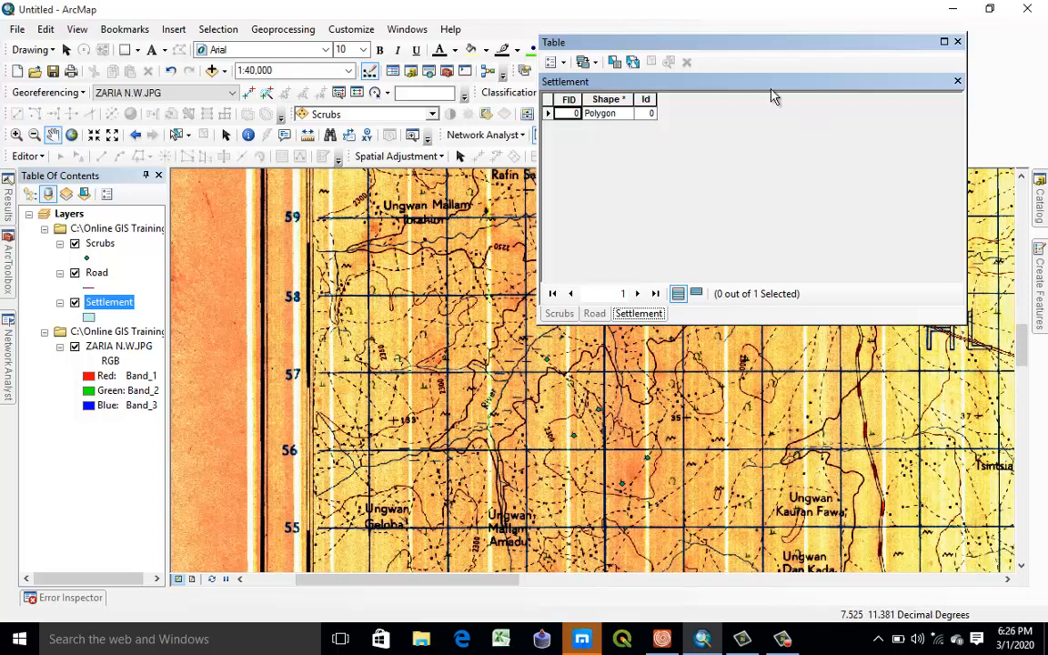
{"action": "left_click", "coordinate": [959, 42]}
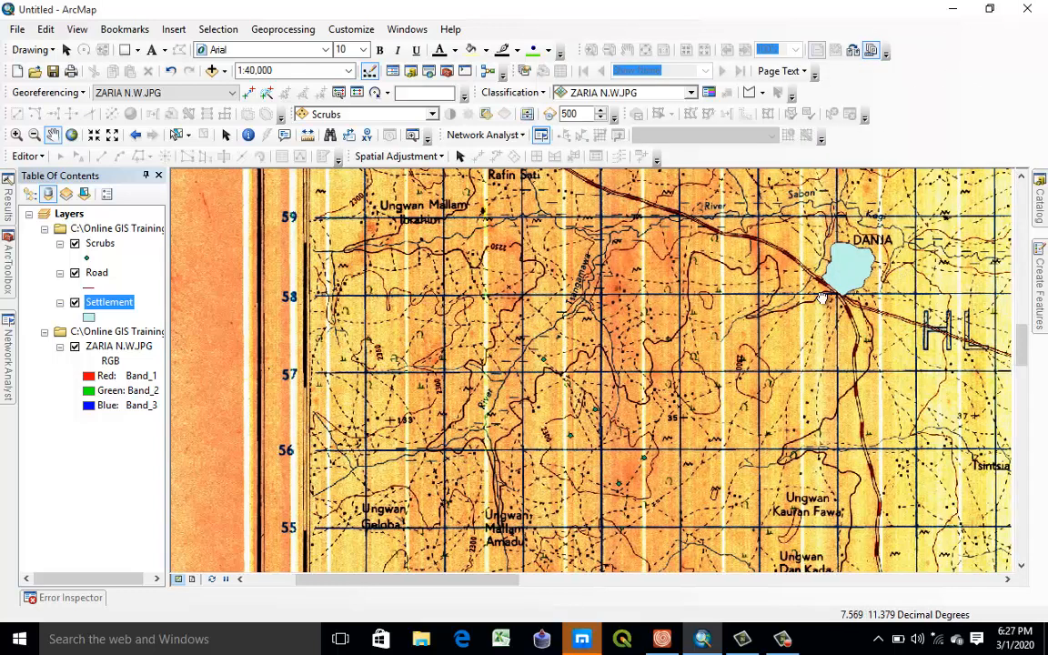
Check the Danja settlement polygon's record in the Settlement attribute table and close the table.
{"action": "left_click_drag", "start_coordinate": [823, 298], "coordinate": [591, 380]}
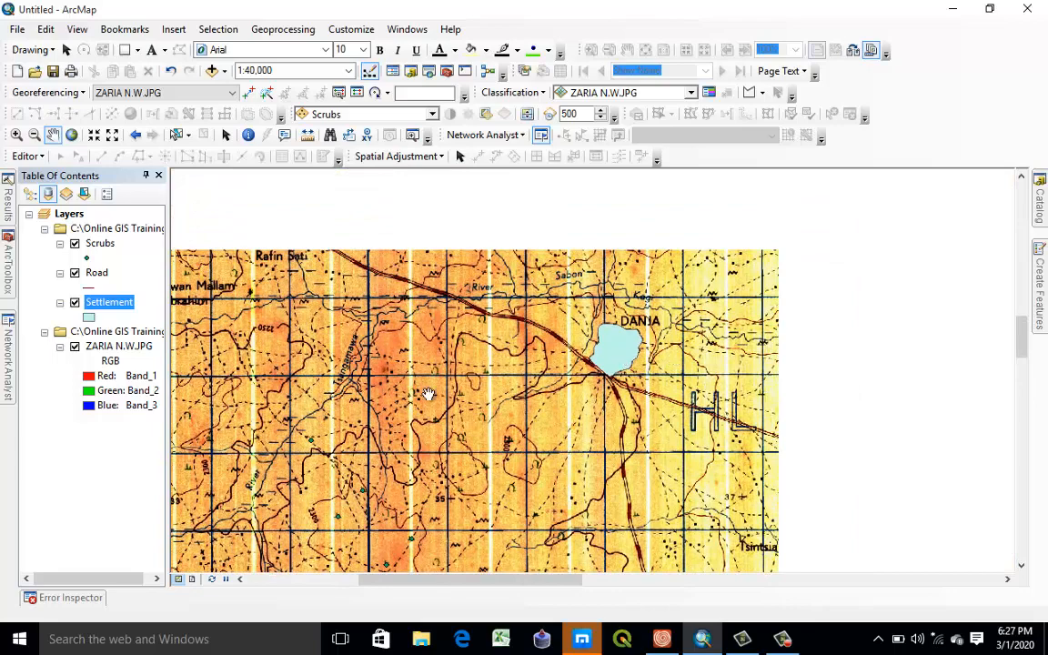
{"action": "right_click", "coordinate": [122, 304]}
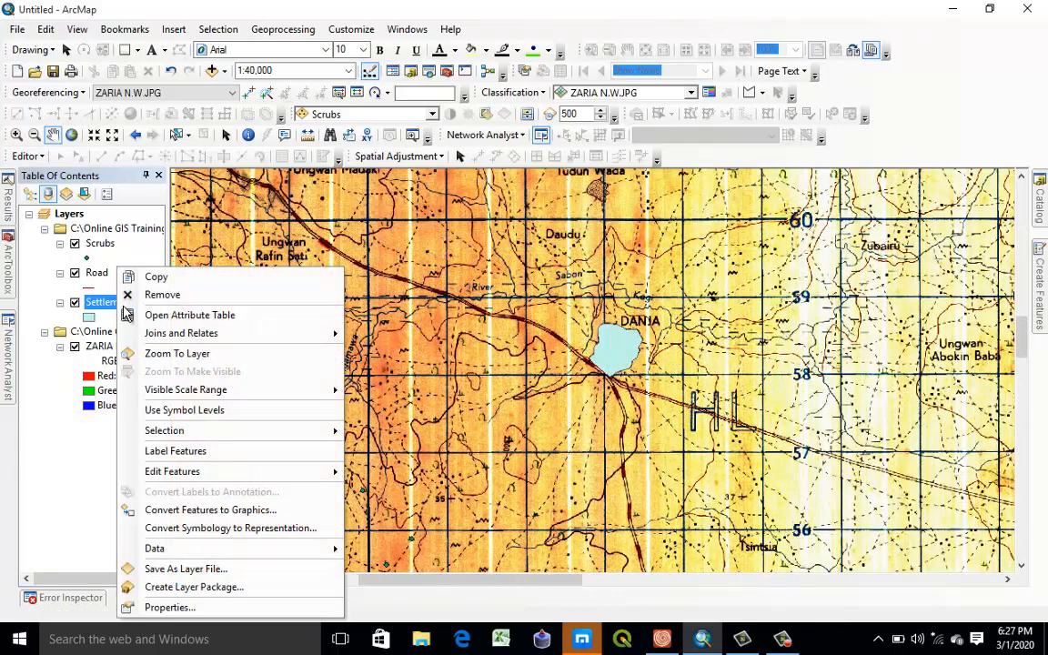
{"action": "left_click", "coordinate": [156, 315]}
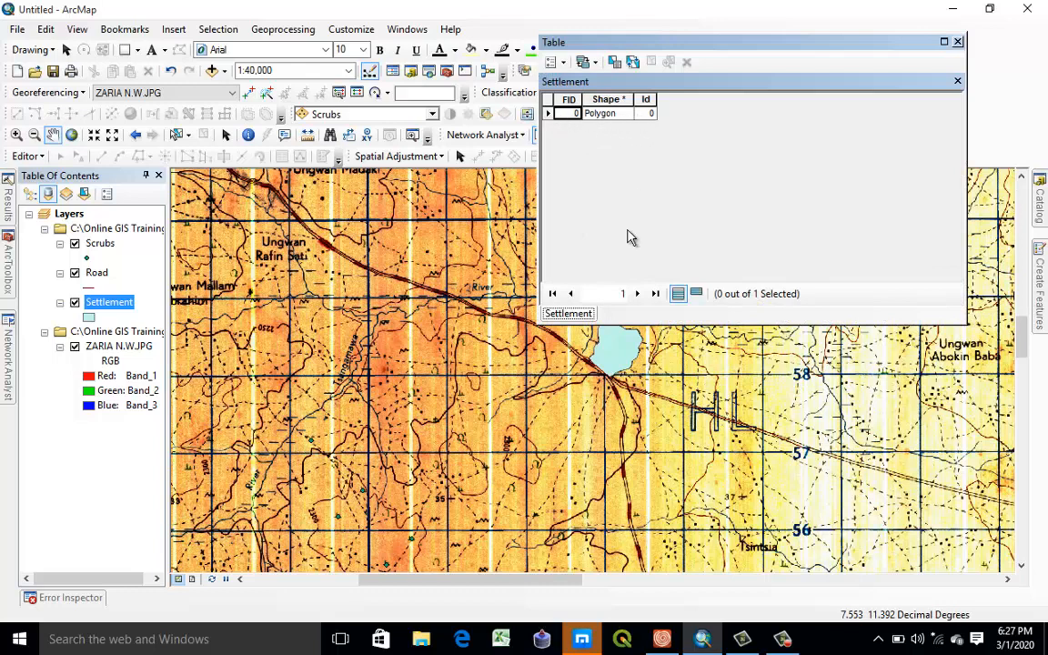
{"action": "left_click", "coordinate": [957, 41]}
Start an edit session and choose the Settlement template with the Polygon construction tool for the dotted area at Tudun Wada.
{"action": "left_click_drag", "start_coordinate": [589, 190], "coordinate": [607, 263]}
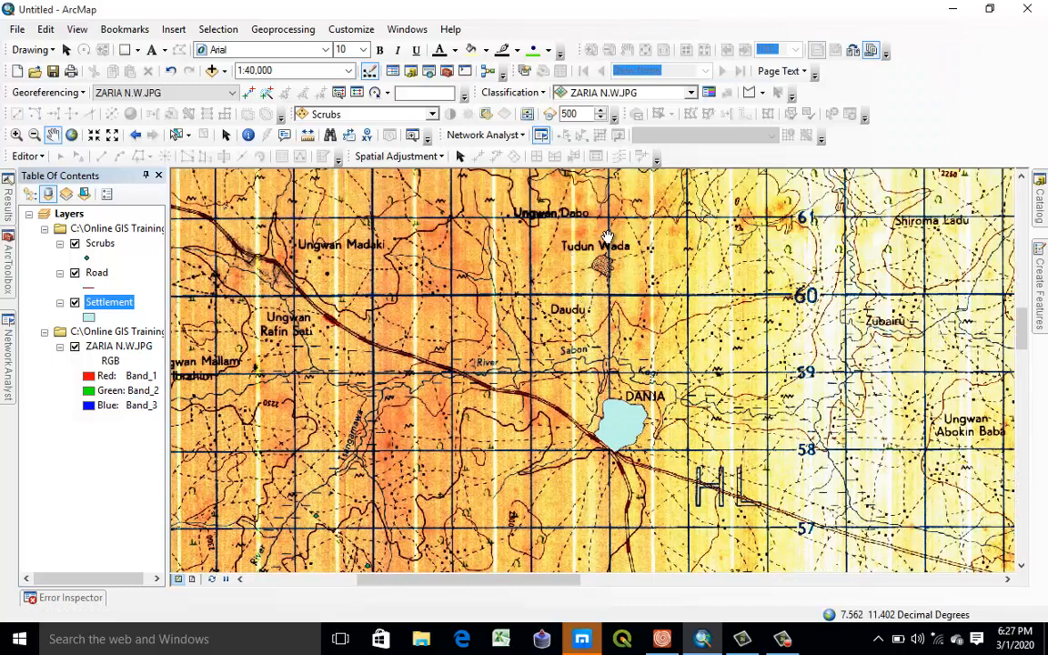
{"action": "scroll", "coordinate": [614, 259], "scroll_direction": "up", "scroll_amount": 1}
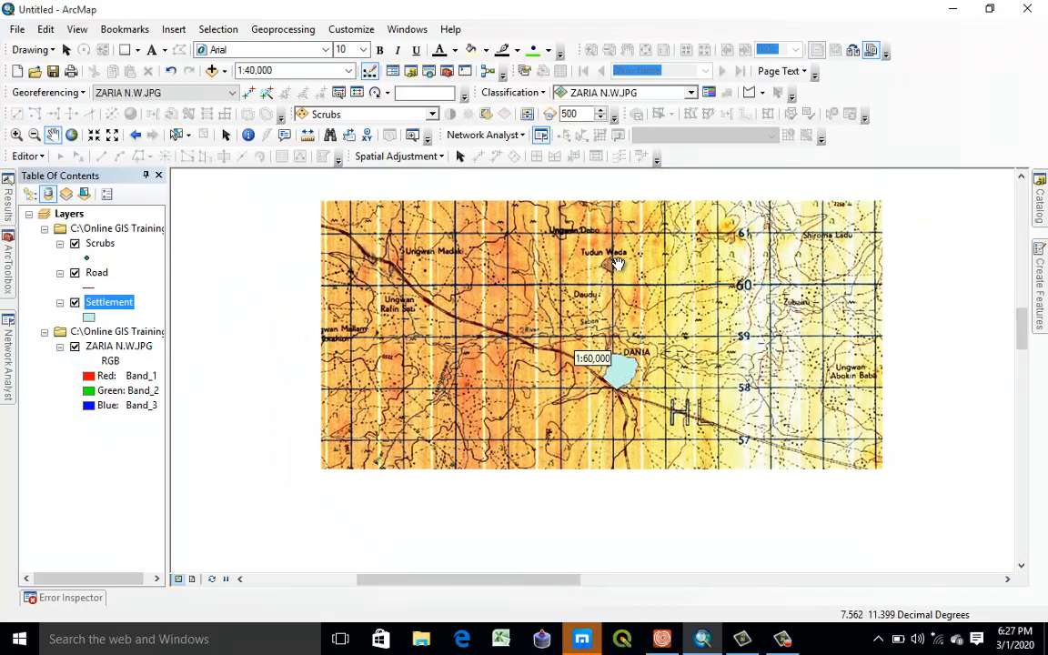
{"action": "scroll", "coordinate": [616, 263], "scroll_direction": "down", "scroll_amount": 6}
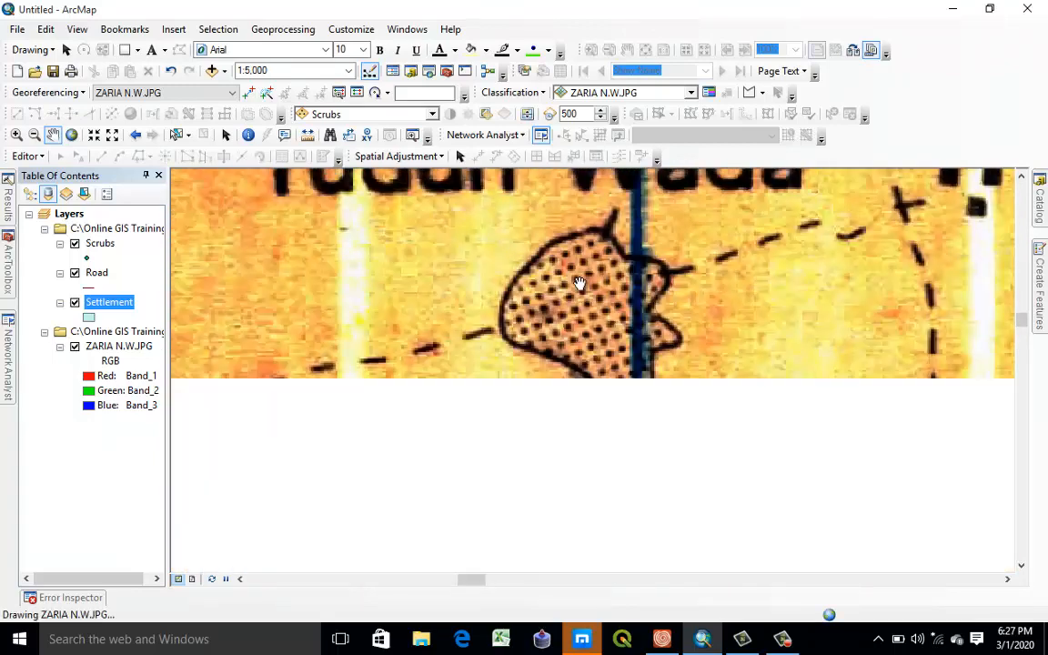
{"action": "left_click", "coordinate": [38, 160]}
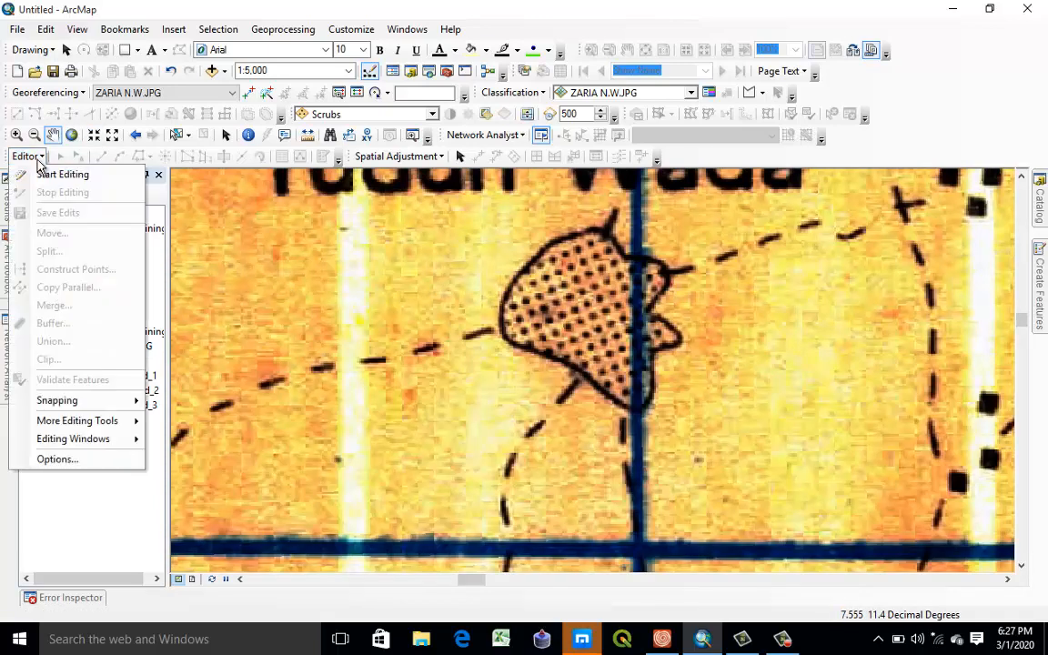
{"action": "left_click", "coordinate": [52, 177]}
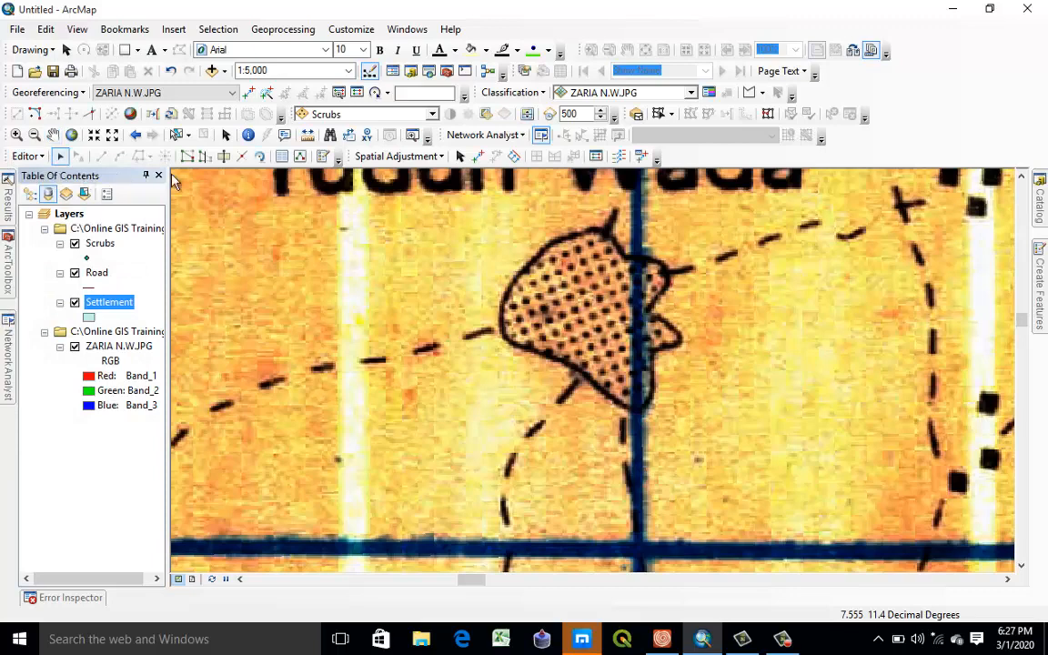
{"action": "left_click", "coordinate": [324, 157]}
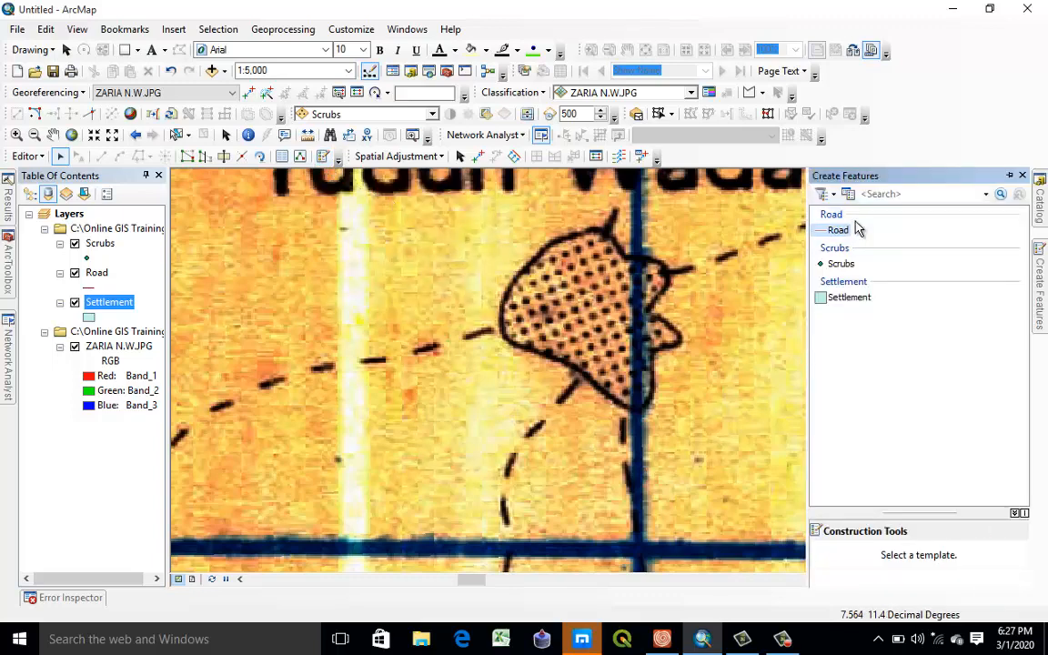
{"action": "left_click", "coordinate": [853, 300]}
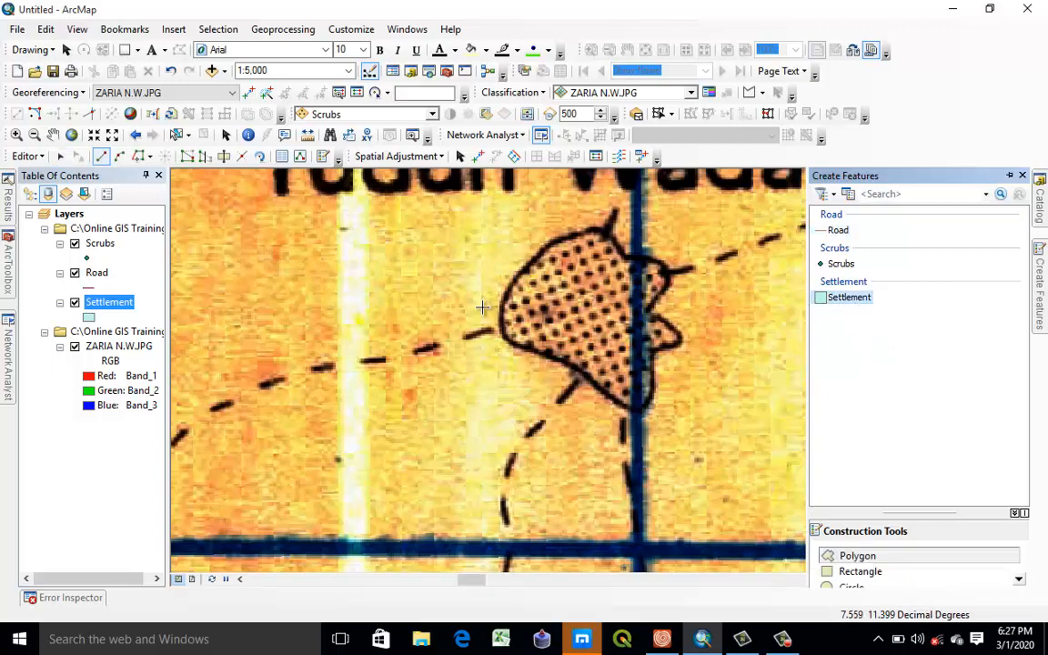
Trace the outline of the dotted Tudun Wada settlement, including its two eastern lobes, and finish it as a Settlement polygon.
{"action": "left_click", "coordinate": [502, 327]}
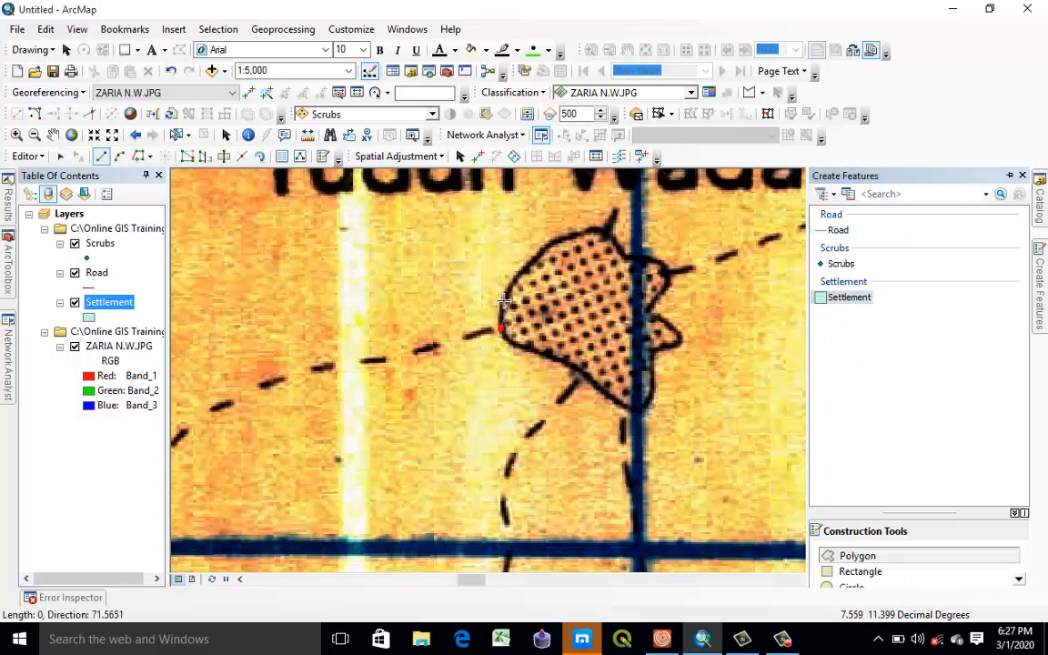
{"action": "left_click", "coordinate": [501, 301]}
{"action": "left_click", "coordinate": [517, 276]}
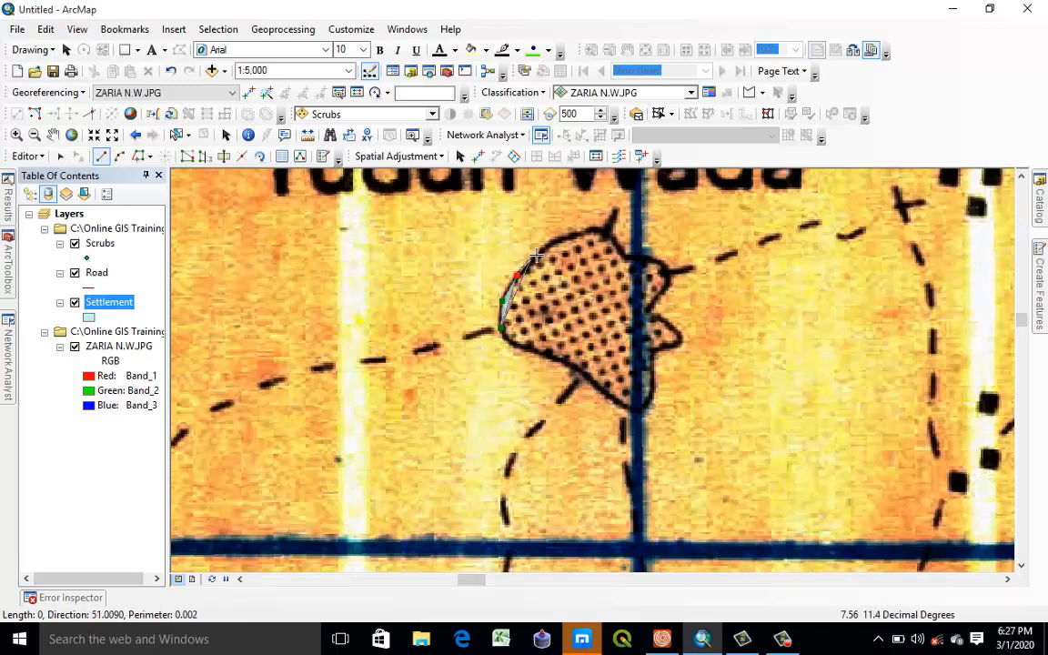
{"action": "left_click", "coordinate": [538, 254]}
{"action": "left_click", "coordinate": [549, 241]}
{"action": "left_click", "coordinate": [581, 229]}
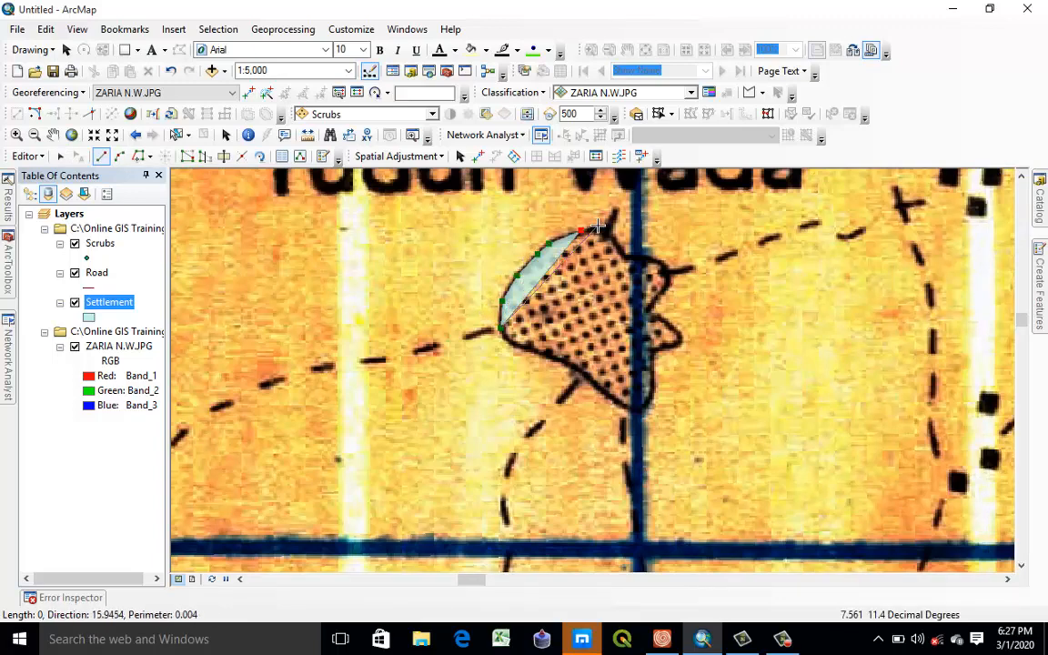
{"action": "left_click", "coordinate": [598, 226]}
{"action": "left_click", "coordinate": [610, 233]}
{"action": "left_click", "coordinate": [619, 249]}
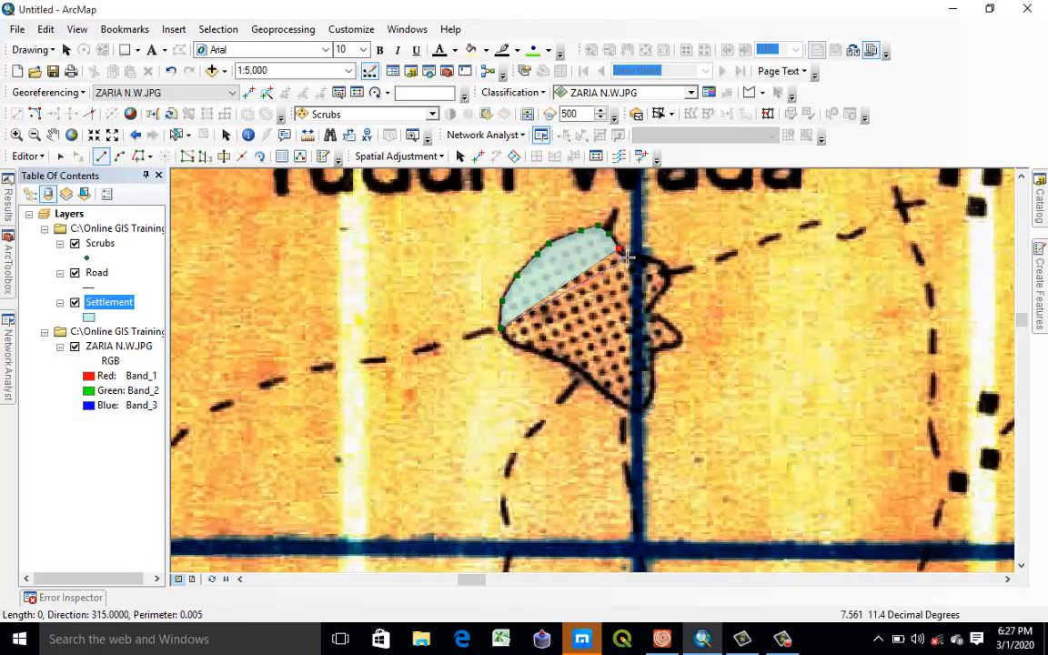
{"action": "left_click", "coordinate": [626, 258]}
{"action": "left_click", "coordinate": [648, 257]}
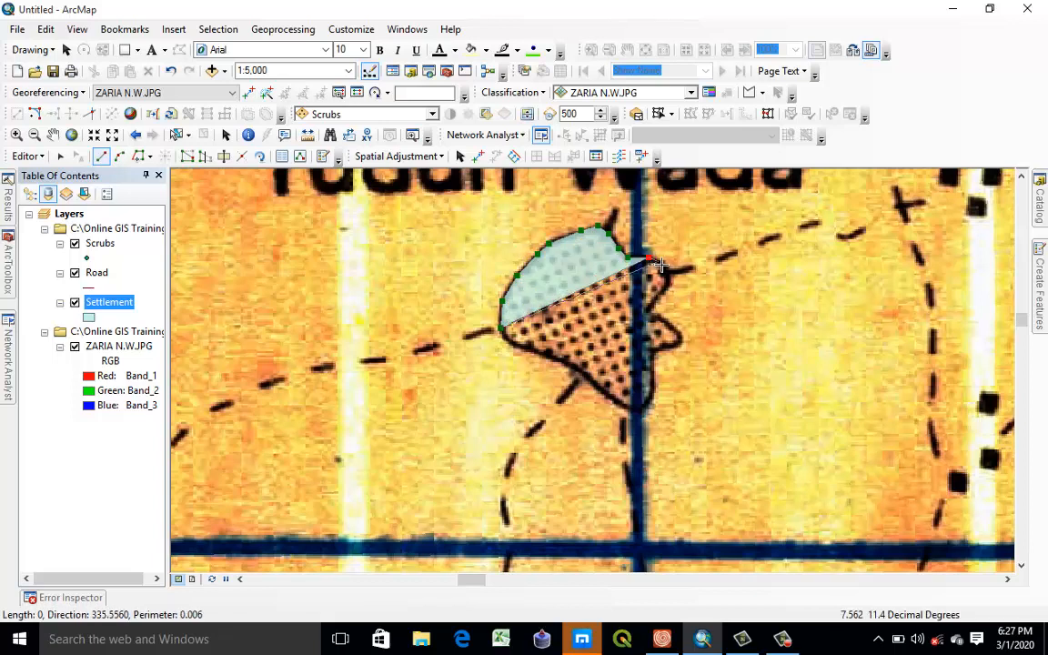
{"action": "left_click", "coordinate": [667, 263]}
{"action": "left_click", "coordinate": [664, 278]}
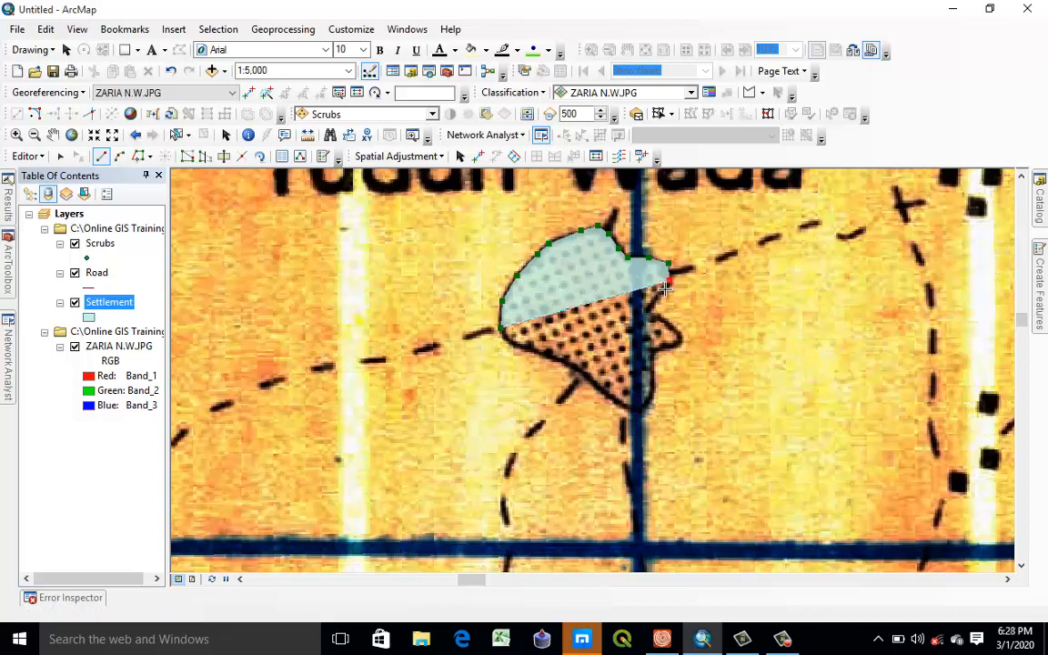
{"action": "left_click", "coordinate": [644, 314]}
{"action": "left_click", "coordinate": [652, 317]}
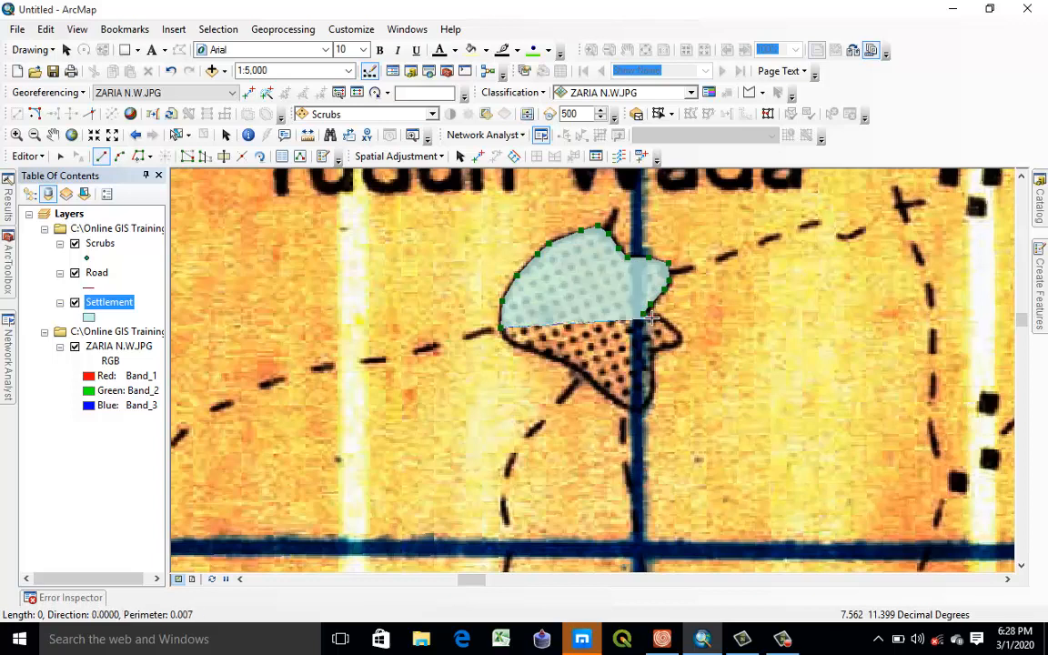
{"action": "left_click", "coordinate": [660, 317]}
{"action": "left_click", "coordinate": [670, 325]}
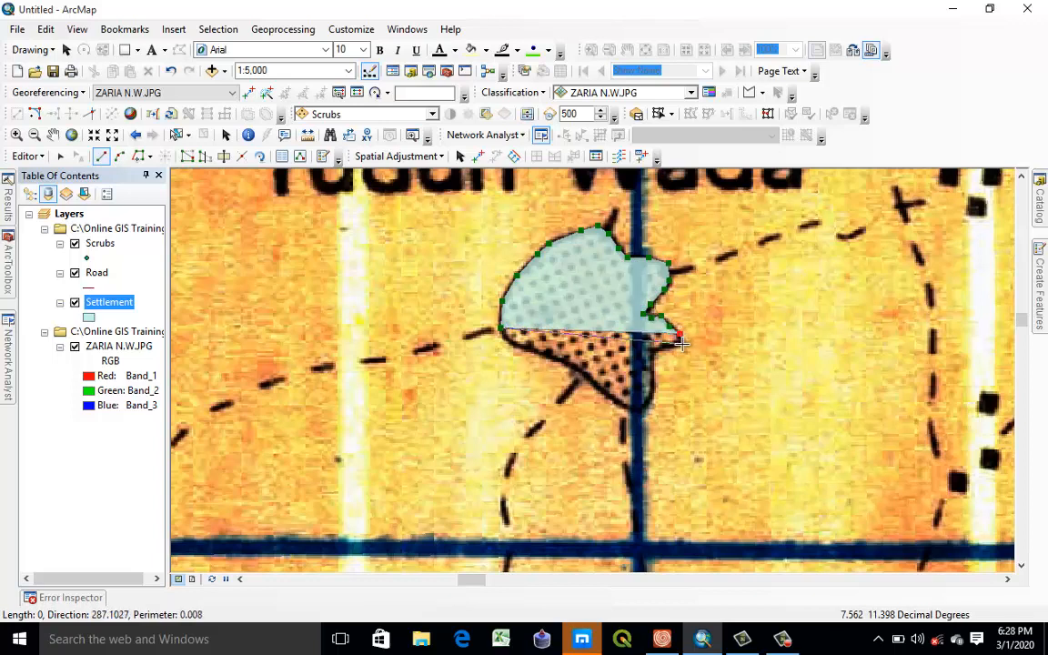
{"action": "left_click", "coordinate": [678, 341]}
{"action": "left_click", "coordinate": [650, 349]}
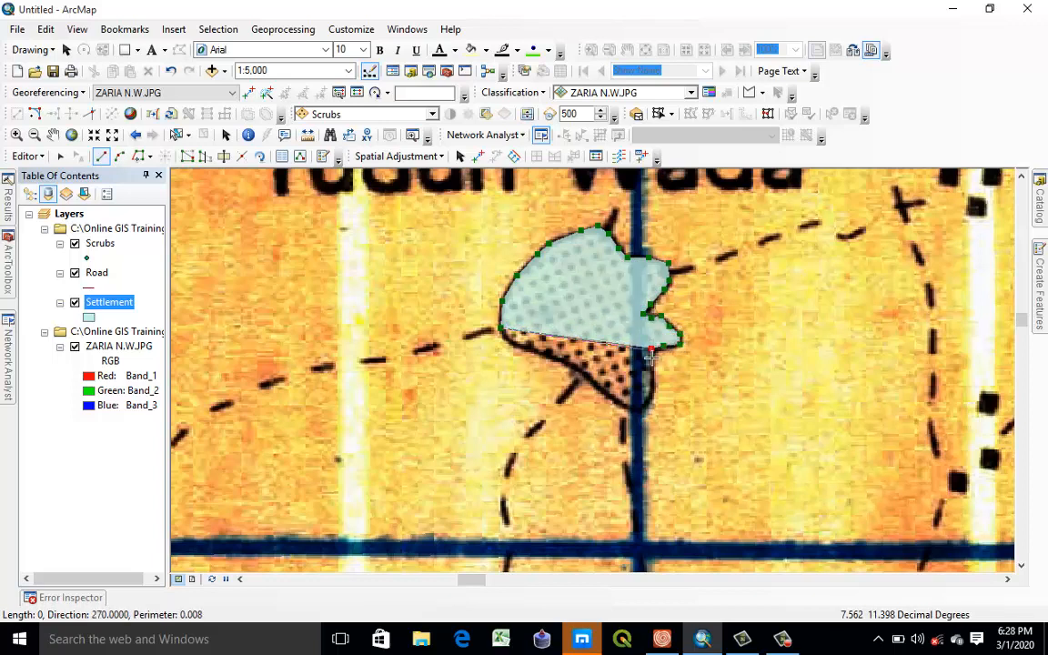
{"action": "left_click", "coordinate": [651, 387]}
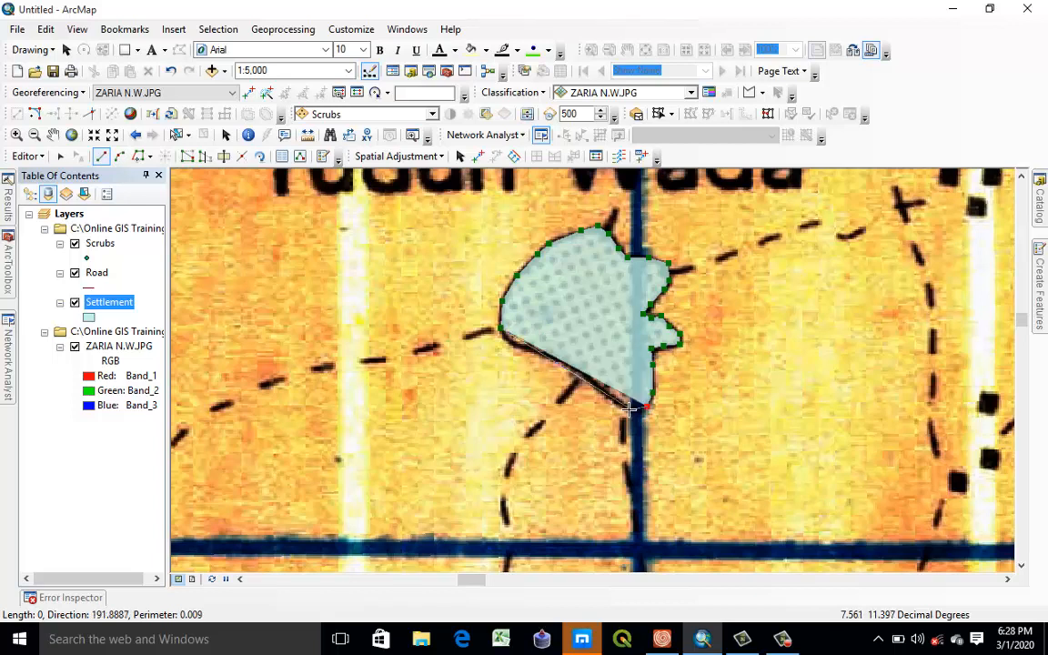
{"action": "left_click", "coordinate": [628, 410]}
{"action": "left_click", "coordinate": [607, 393]}
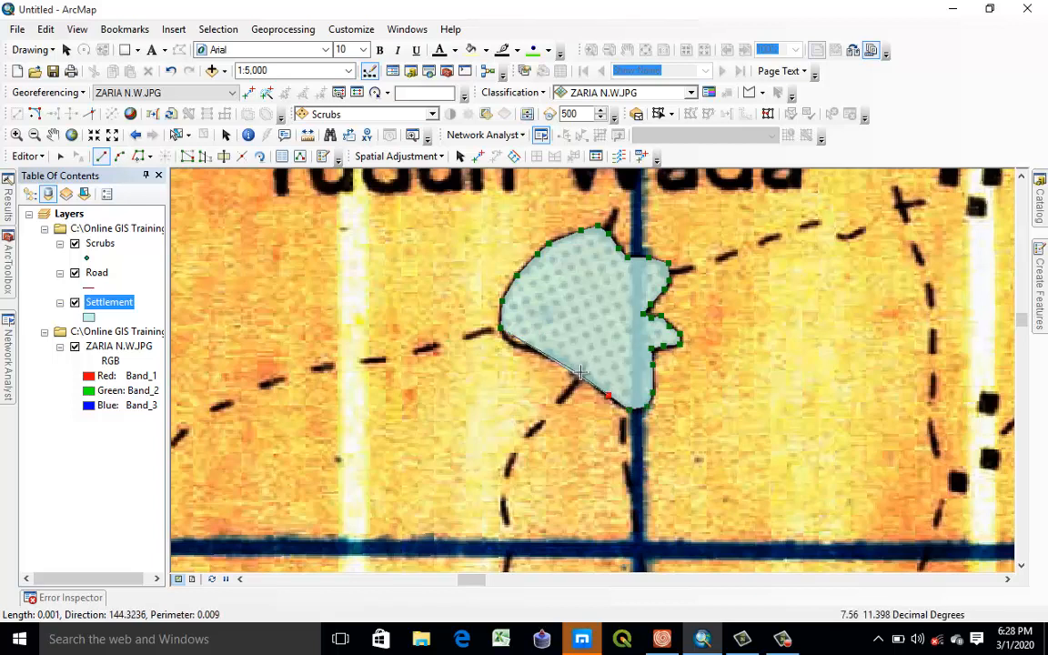
{"action": "left_click", "coordinate": [580, 372]}
{"action": "left_click", "coordinate": [535, 349]}
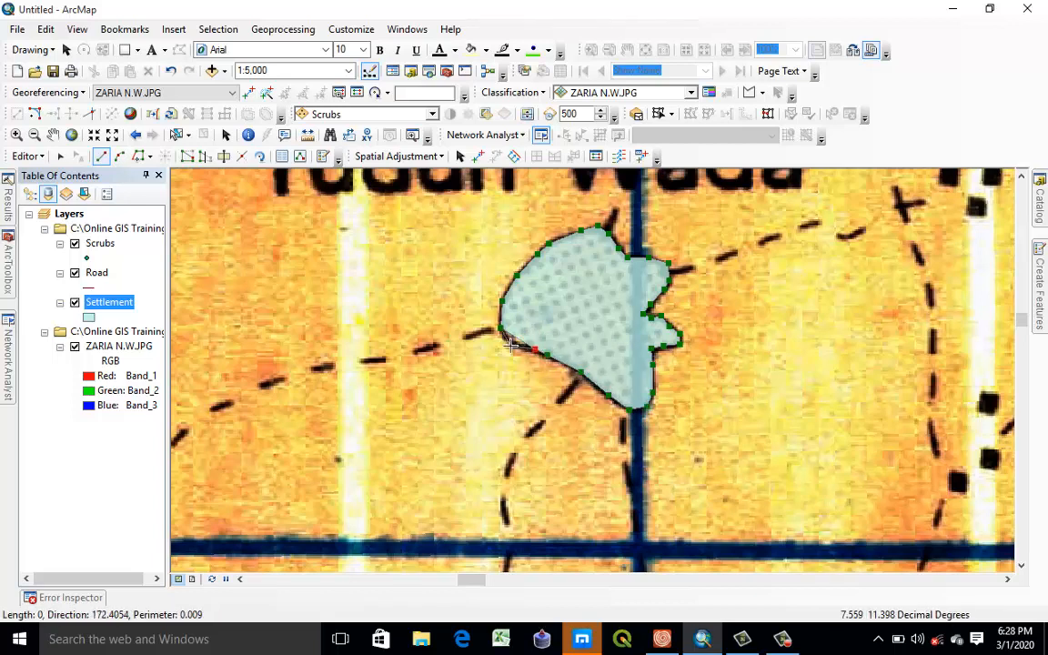
{"action": "double_click", "coordinate": [506, 340]}
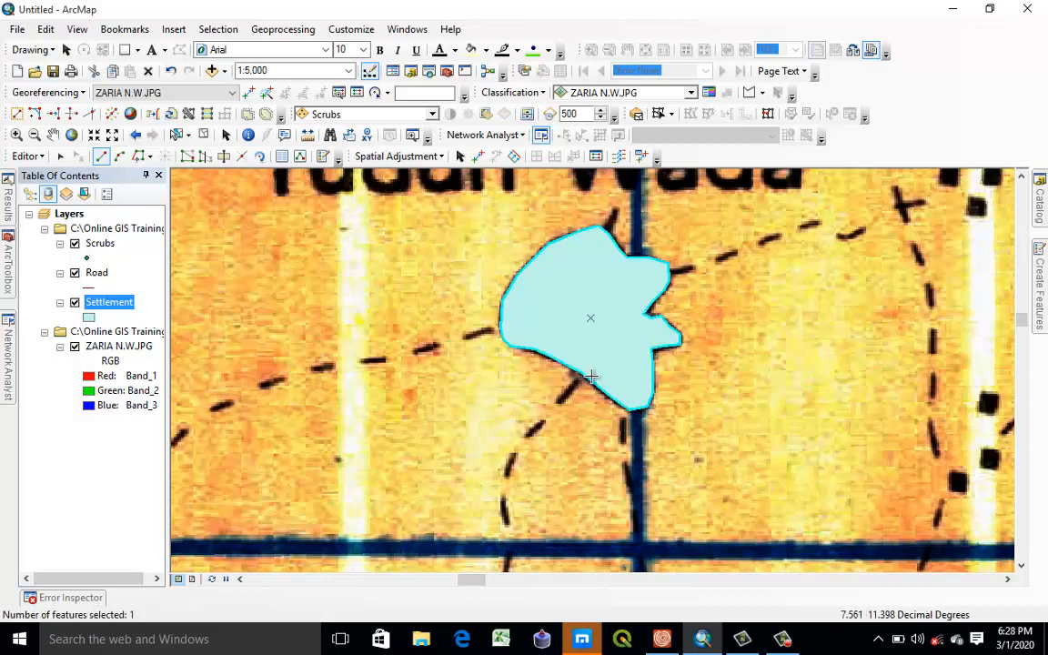
Check the new Tudun Wada polygon's record in the Settlement attribute table and close the table.
{"action": "scroll", "coordinate": [591, 356], "scroll_direction": "up", "scroll_amount": 3}
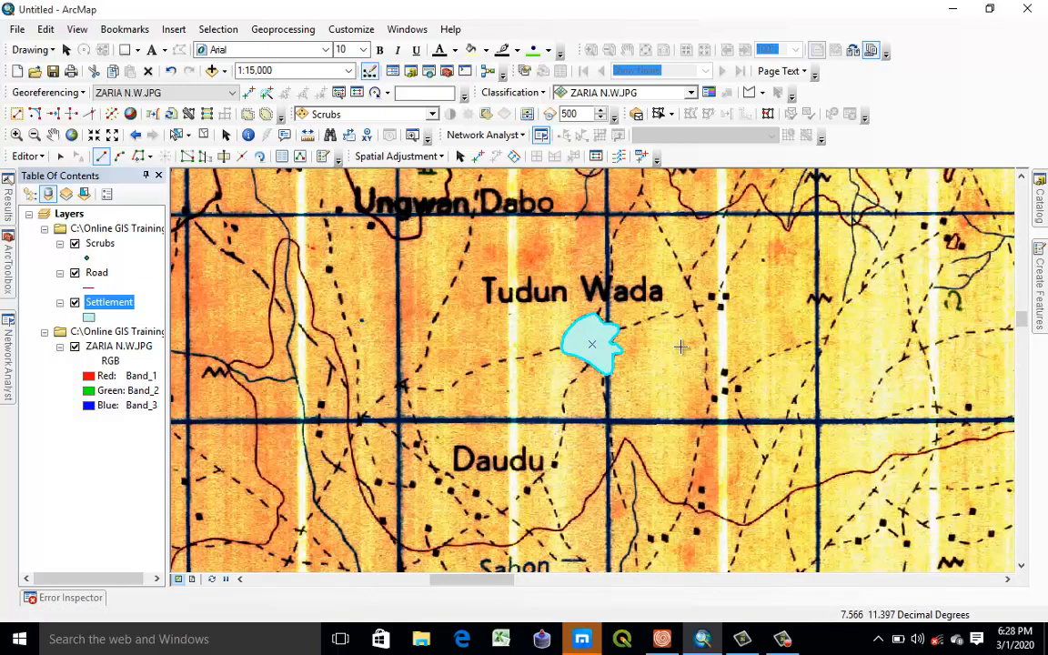
{"action": "right_click", "coordinate": [107, 304]}
{"action": "left_click", "coordinate": [131, 314]}
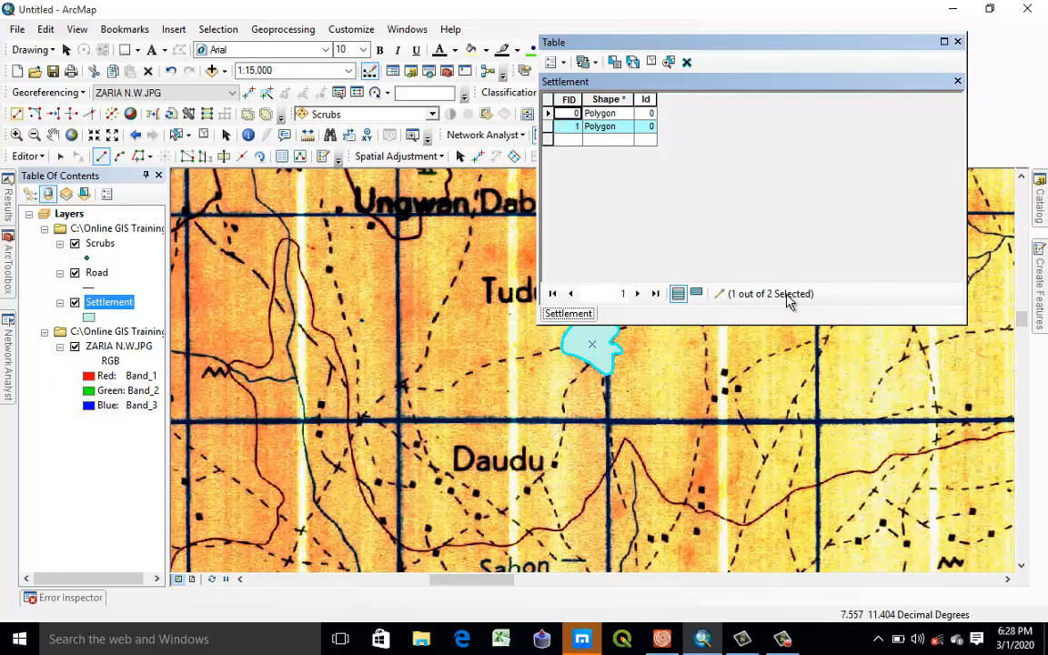
{"action": "left_click", "coordinate": [957, 42]}
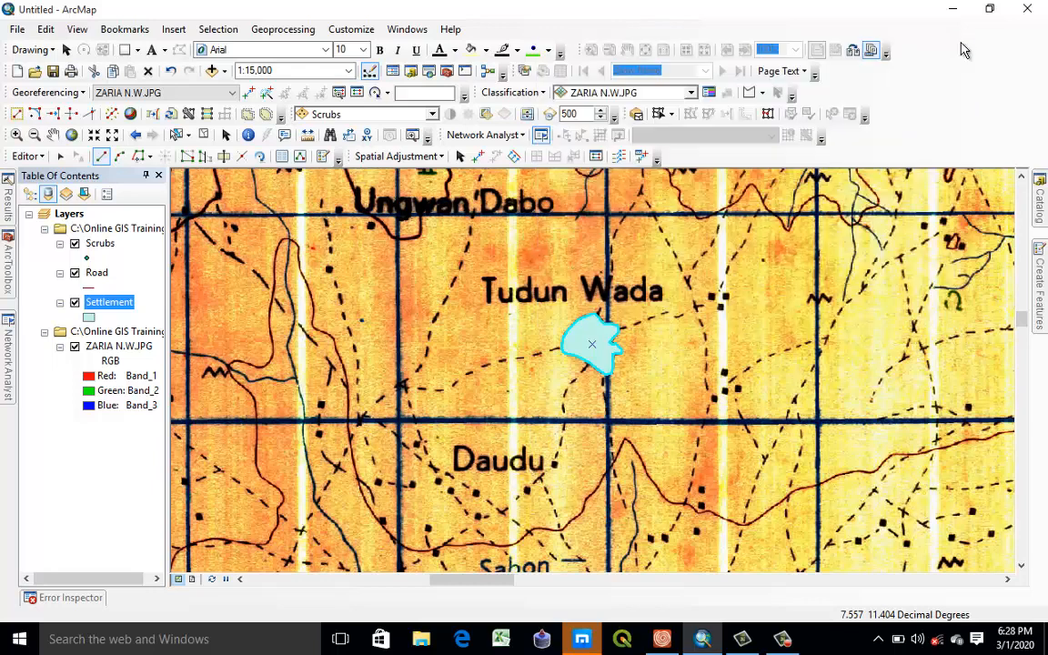
Save the edits and stop the edit session.
{"action": "left_click", "coordinate": [25, 155]}
{"action": "left_click", "coordinate": [51, 213]}
{"action": "left_click", "coordinate": [25, 155]}
{"action": "left_click", "coordinate": [60, 192]}
Open the Settlement layer's attribute table with both digitized settlements in the map view.
{"action": "scroll", "coordinate": [506, 382], "scroll_direction": "down", "scroll_amount": 5}
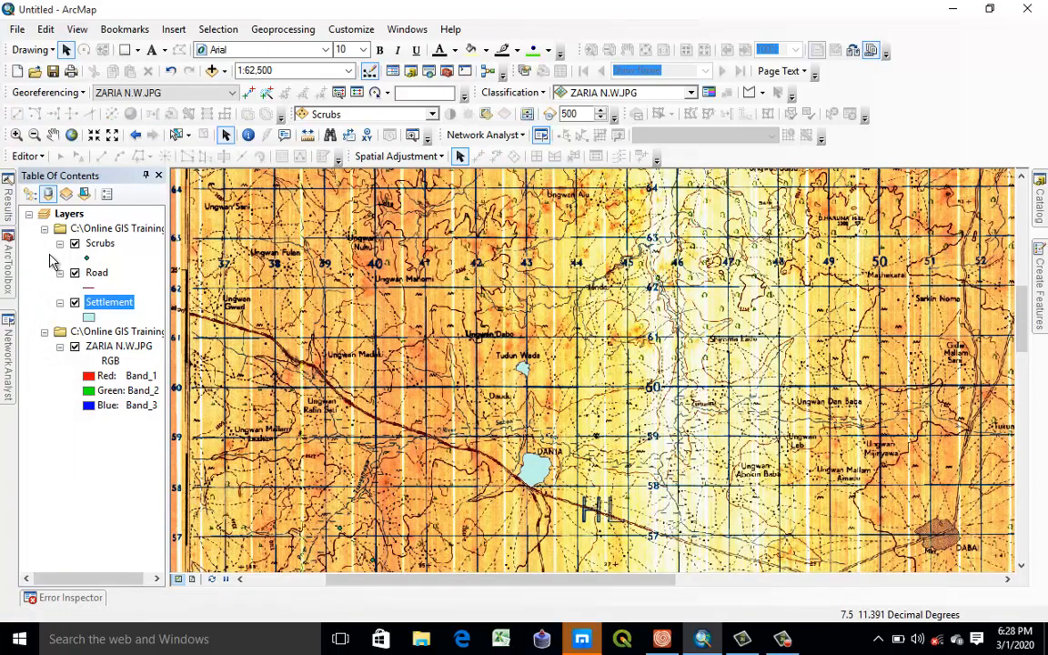
{"action": "right_click", "coordinate": [98, 243]}
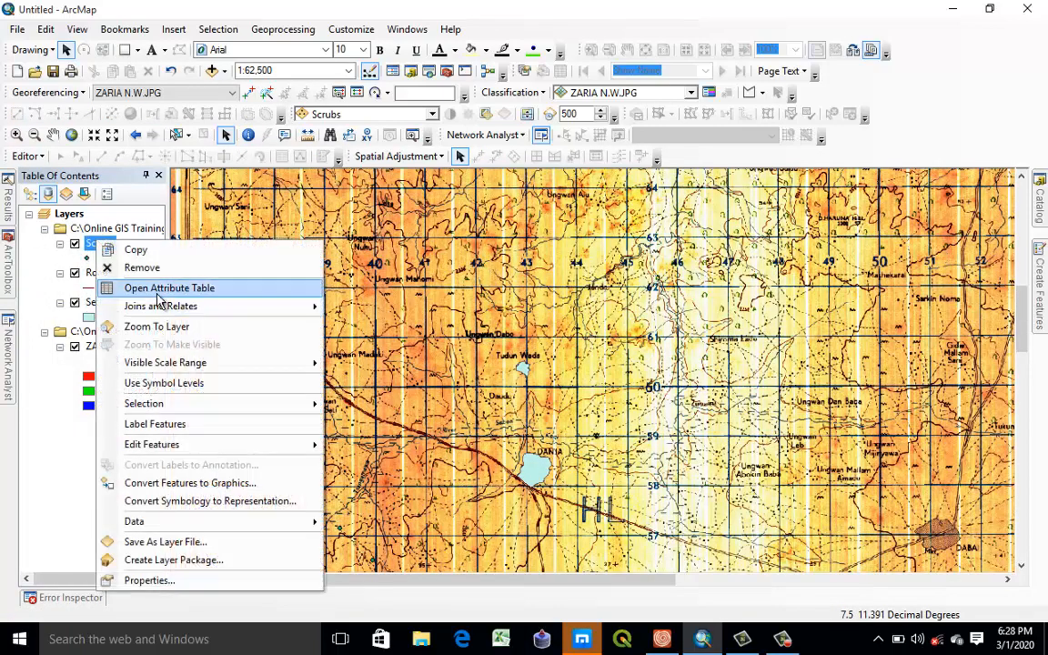
{"action": "left_click", "coordinate": [27, 268]}
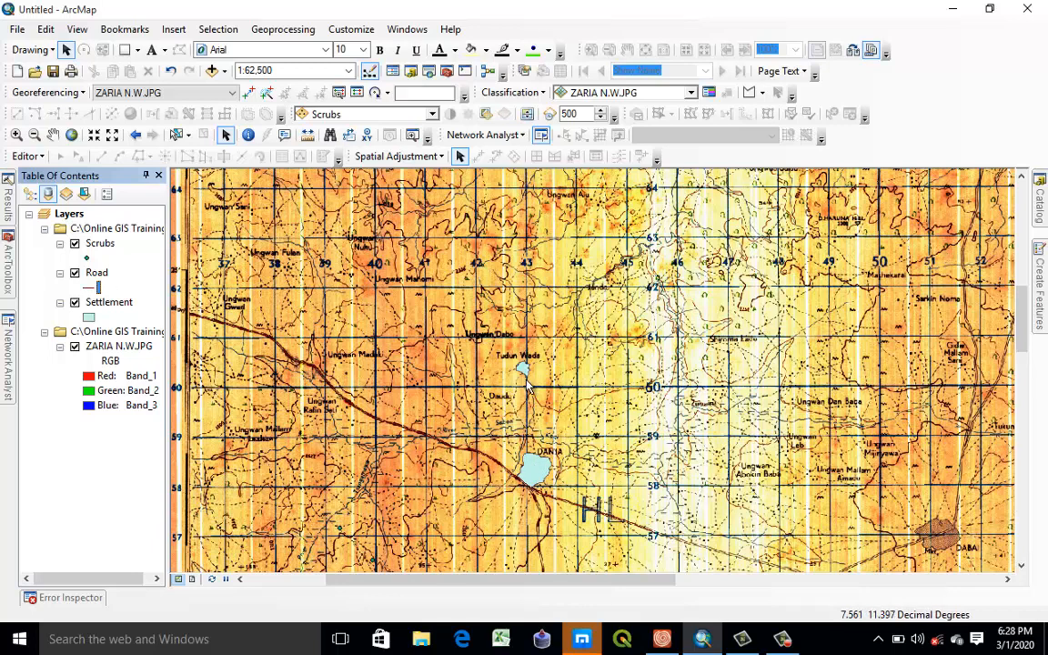
{"action": "right_click", "coordinate": [119, 302]}
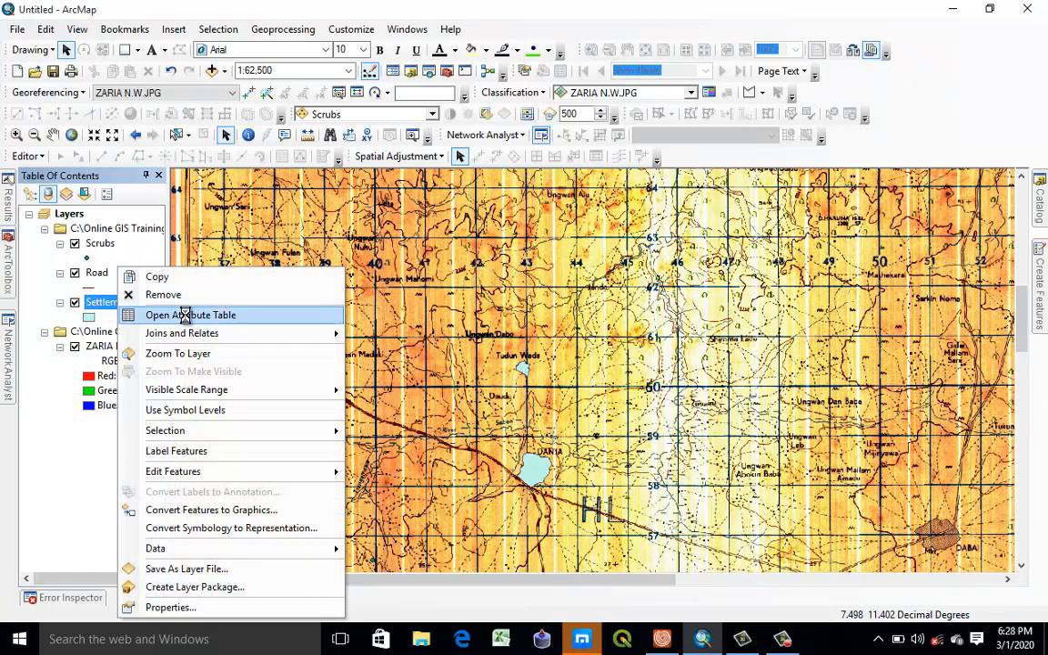
{"action": "left_click", "coordinate": [167, 315]}
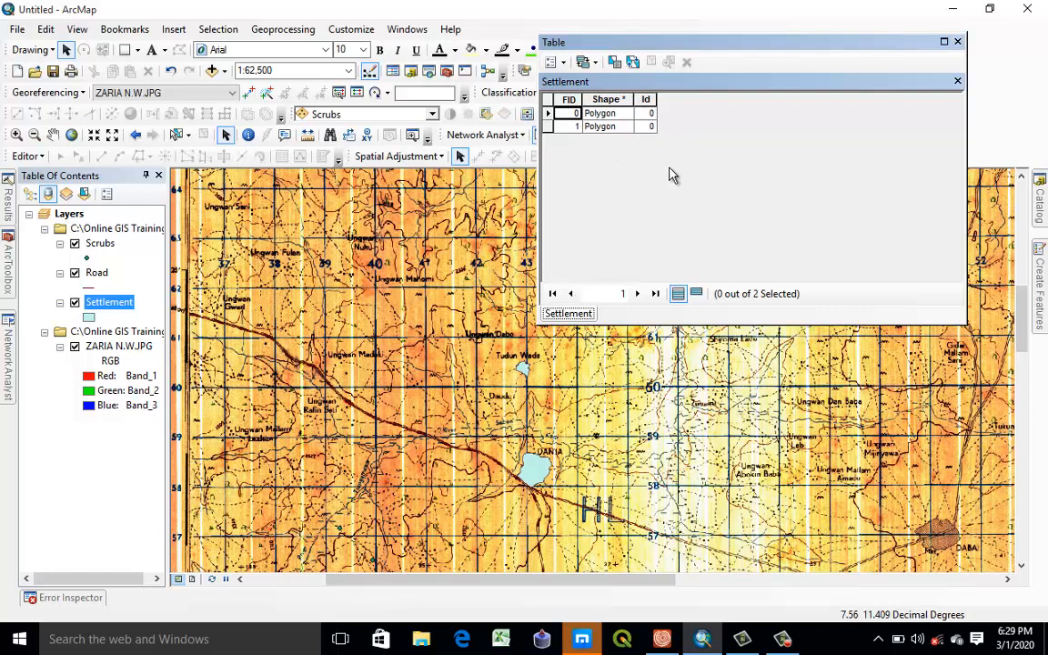
Add a field called Name to the Settlement table with type Text and length 25.
{"action": "left_click", "coordinate": [563, 64]}
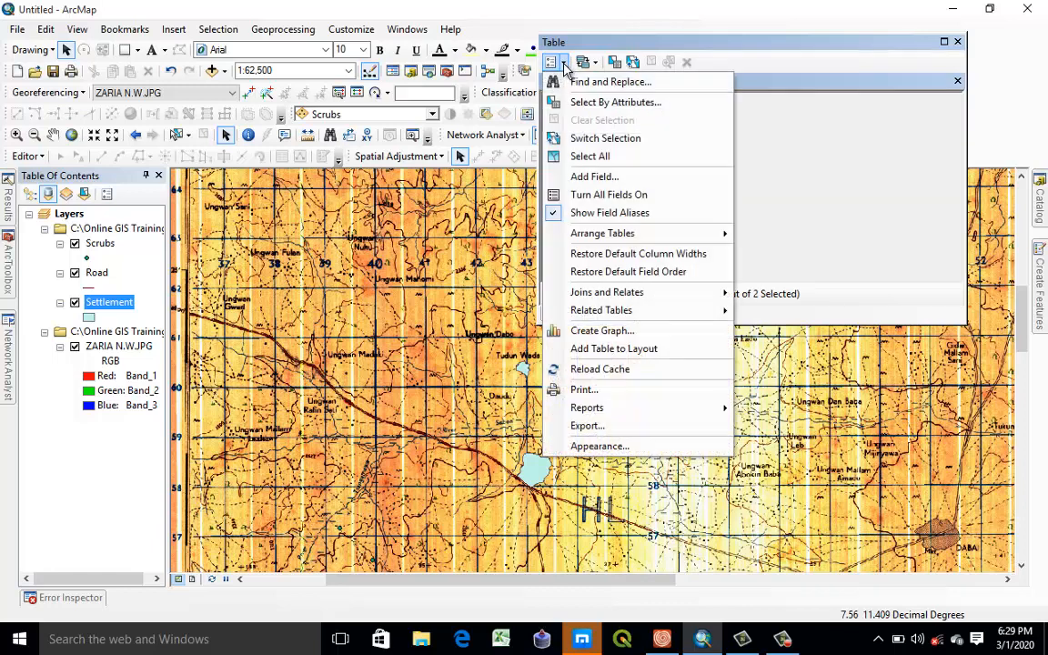
{"action": "left_click", "coordinate": [596, 180]}
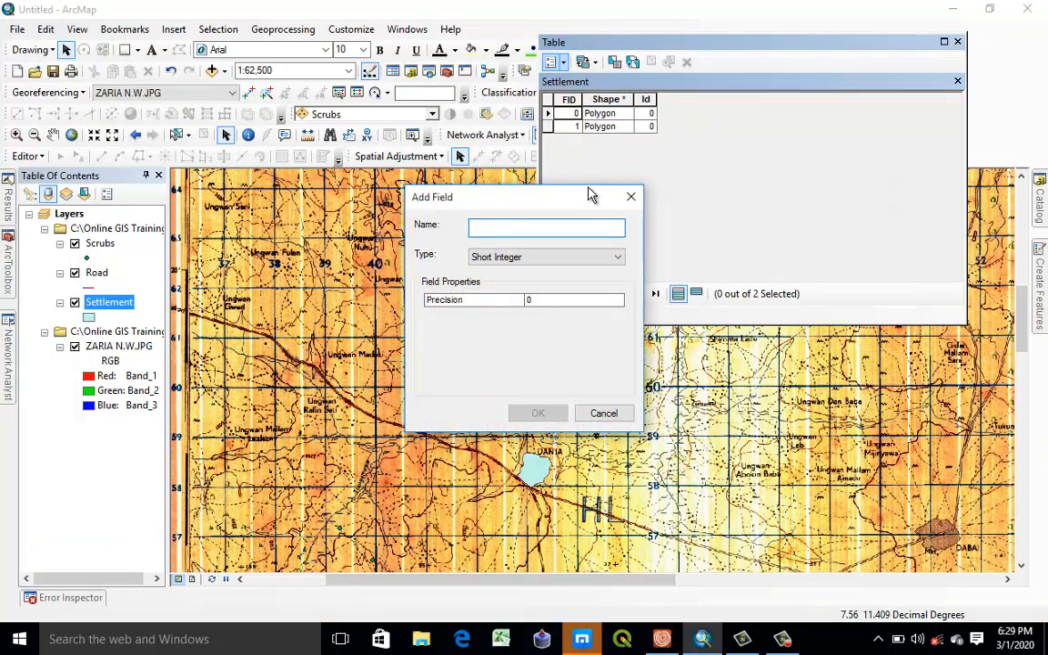
{"action": "type", "text": "Name"}
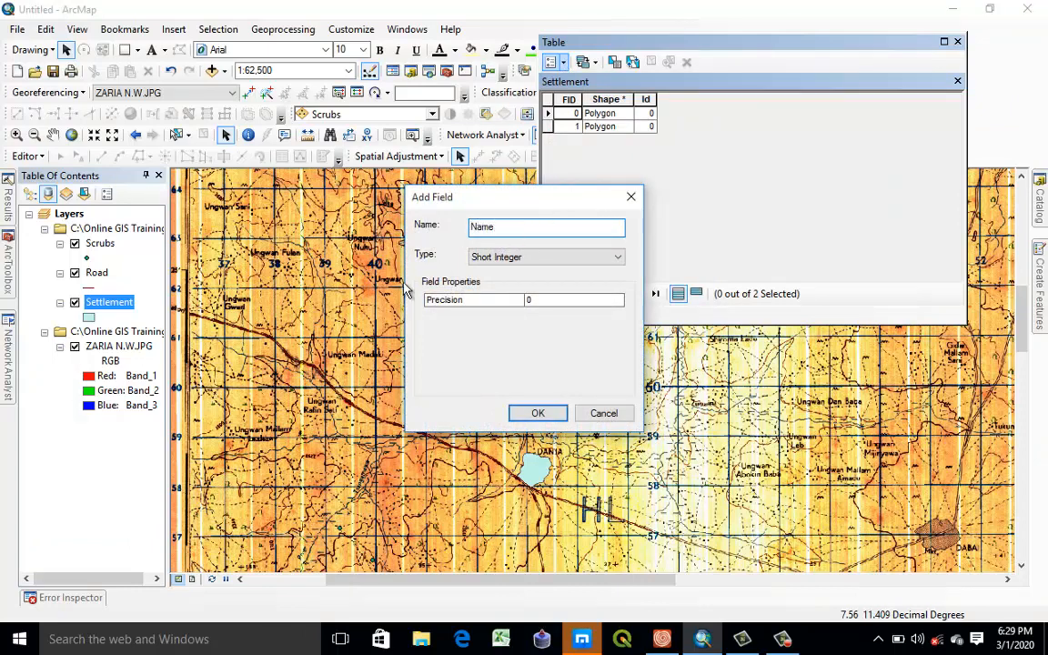
{"action": "left_click", "coordinate": [538, 259]}
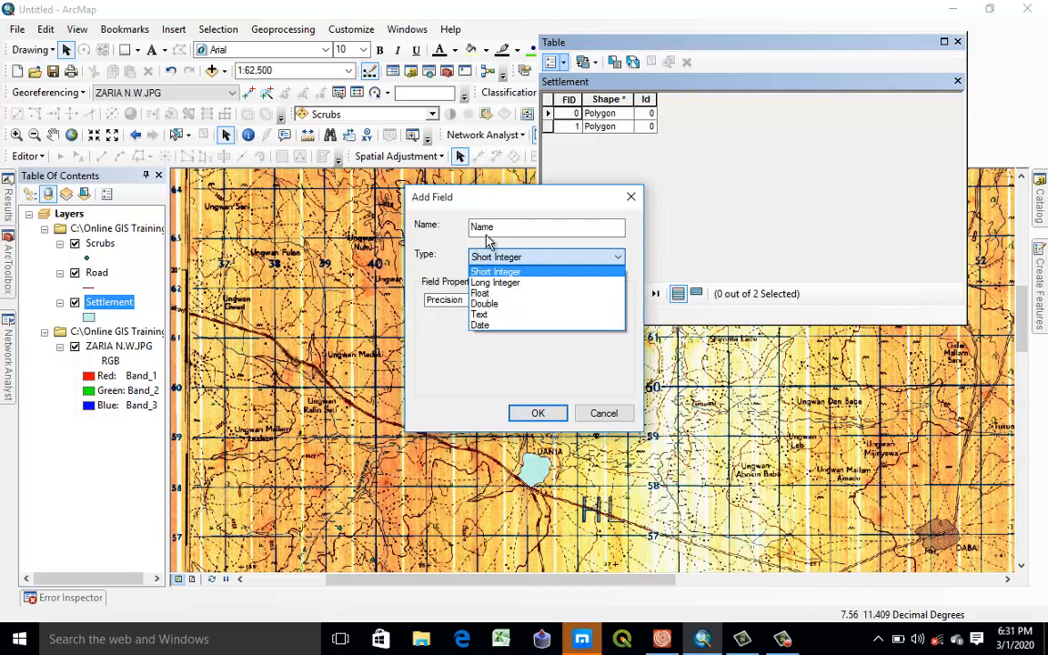
{"action": "left_click", "coordinate": [479, 317]}
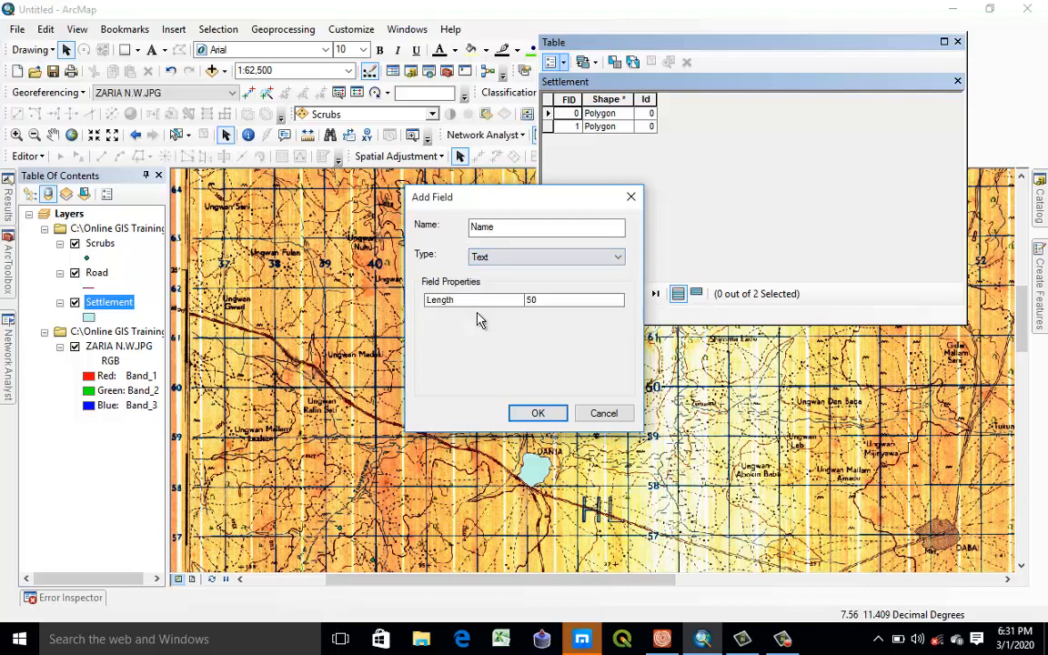
{"action": "double_click", "coordinate": [561, 299]}
{"action": "key", "text": "BackSpace"}
{"action": "key", "text": "BackSpace"}
{"action": "type", "text": "2,5"}
{"action": "left_click", "coordinate": [535, 414]}
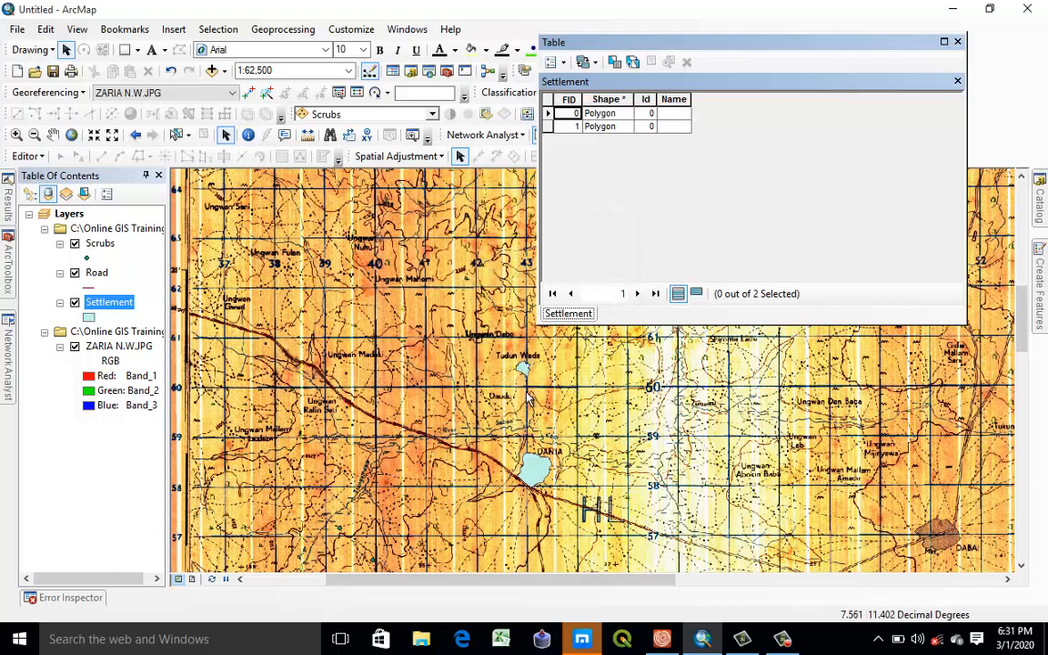
Select the first record in the Settlement table and identify its polygon on the map.
{"action": "left_click", "coordinate": [548, 116]}
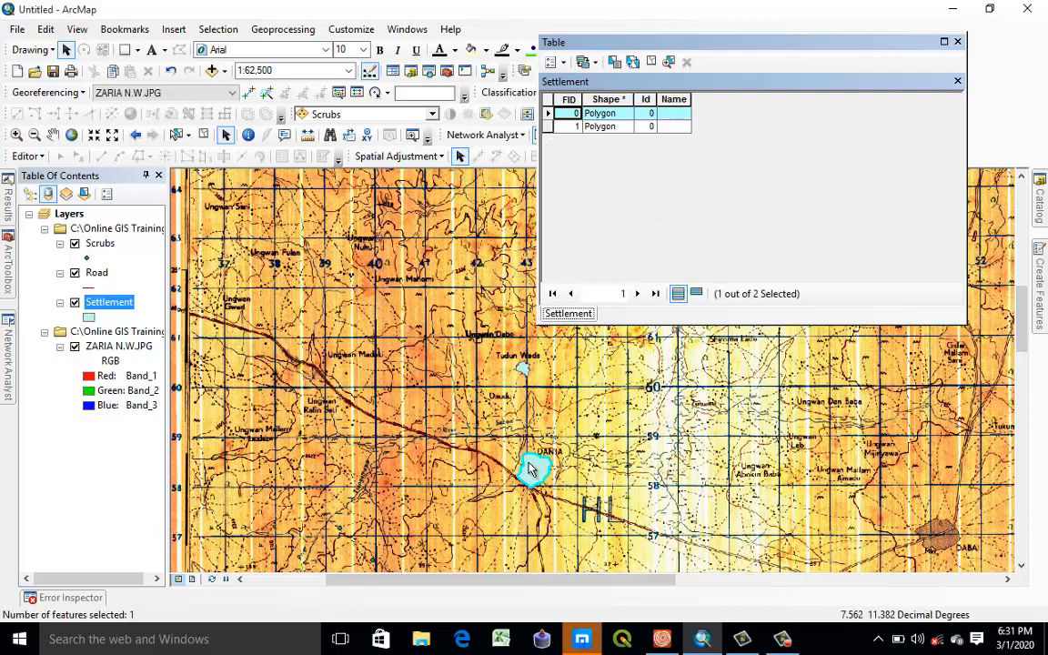
{"action": "scroll", "coordinate": [535, 471], "scroll_direction": "down", "scroll_amount": 1}
{"action": "scroll", "coordinate": [535, 471], "scroll_direction": "down", "scroll_amount": 2}
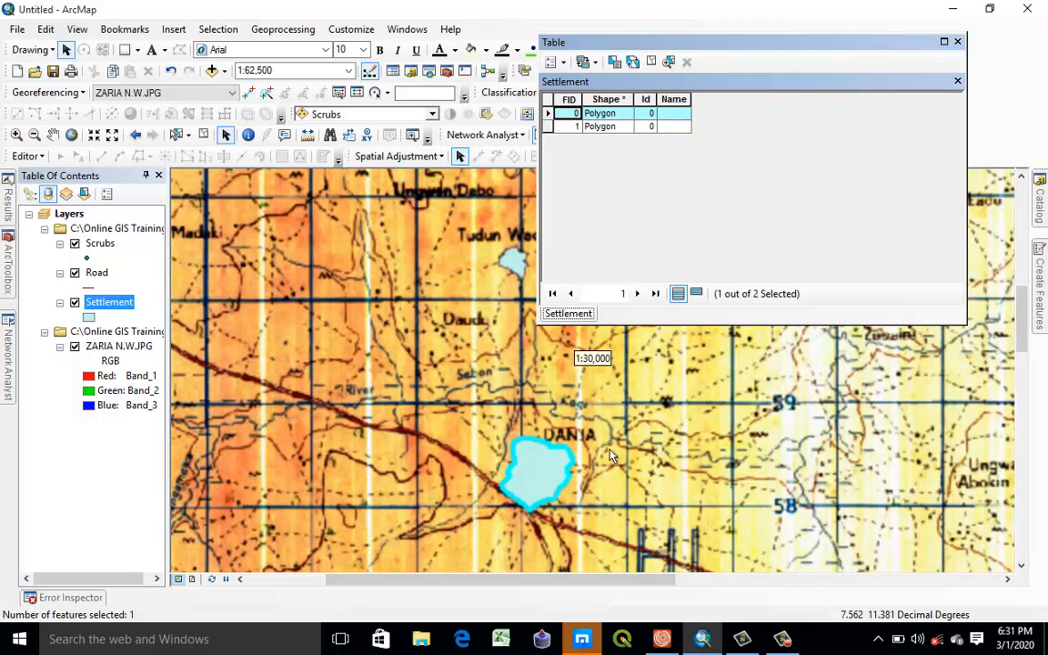
{"action": "scroll", "coordinate": [552, 407], "scroll_direction": "down", "scroll_amount": 1}
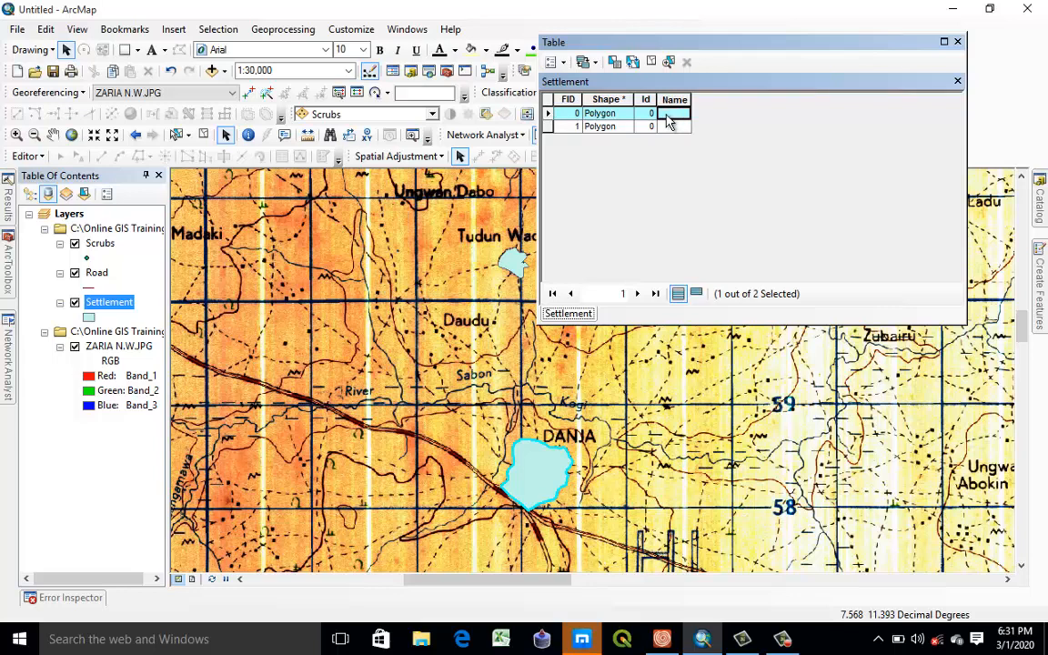
Start an edit session and enter DANJA as the Name of the first Settlement record.
{"action": "left_click", "coordinate": [27, 157]}
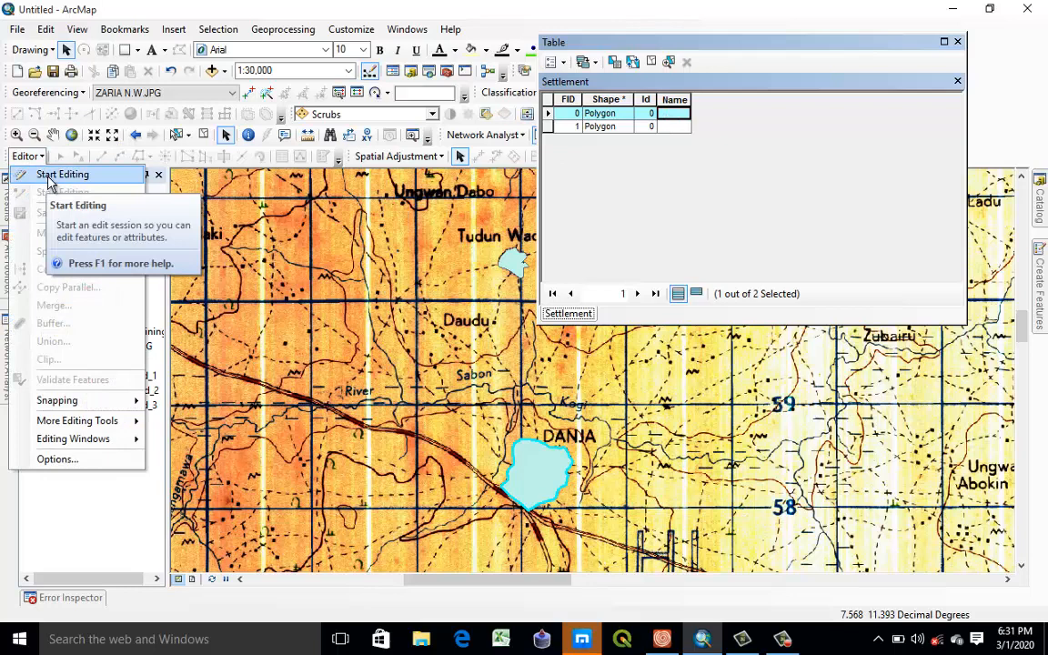
{"action": "left_click", "coordinate": [50, 176]}
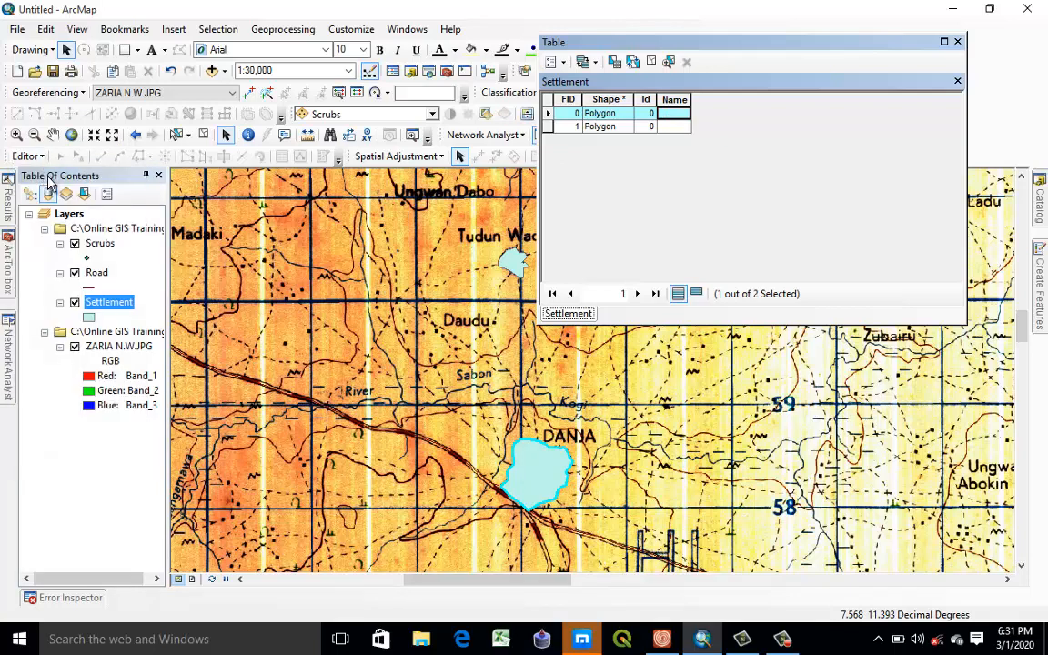
{"action": "left_click", "coordinate": [665, 113]}
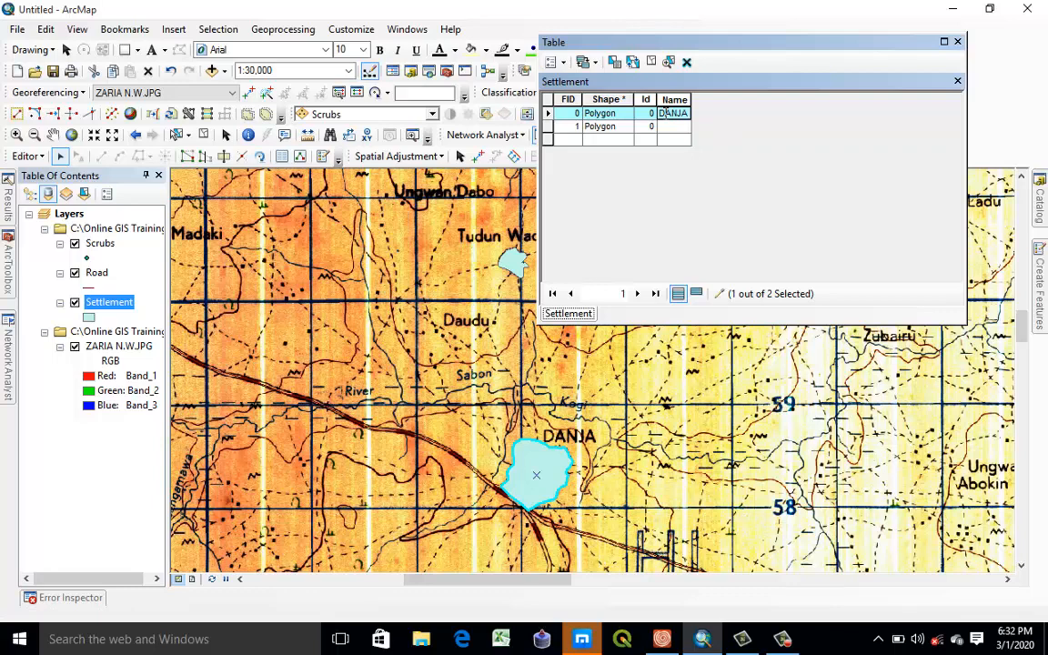
{"action": "left_click", "coordinate": [693, 144]}
Select the second Settlement record, locate its polygon on the map and enter Tudun Wada as its Name.
{"action": "left_click", "coordinate": [678, 128]}
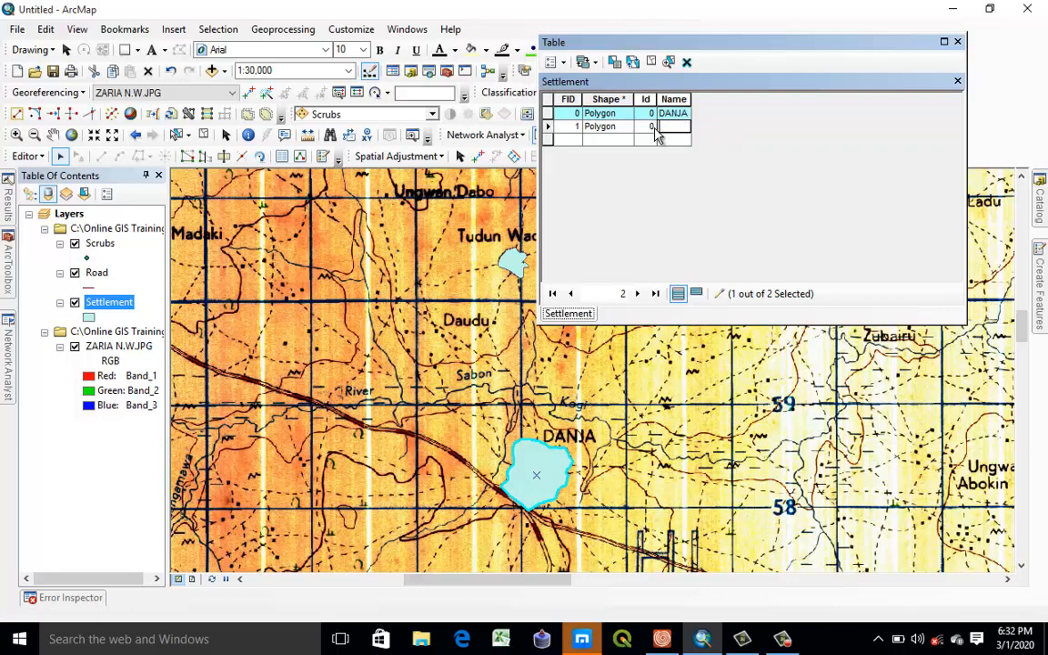
{"action": "left_click", "coordinate": [546, 128]}
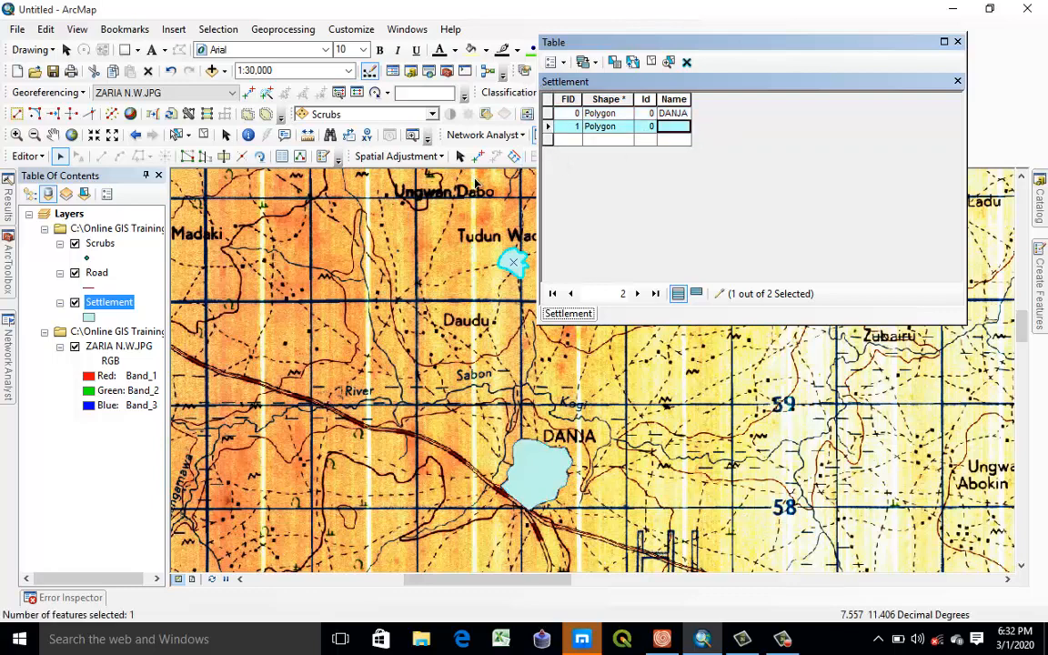
{"action": "left_click_drag", "start_coordinate": [472, 179], "coordinate": [395, 207]}
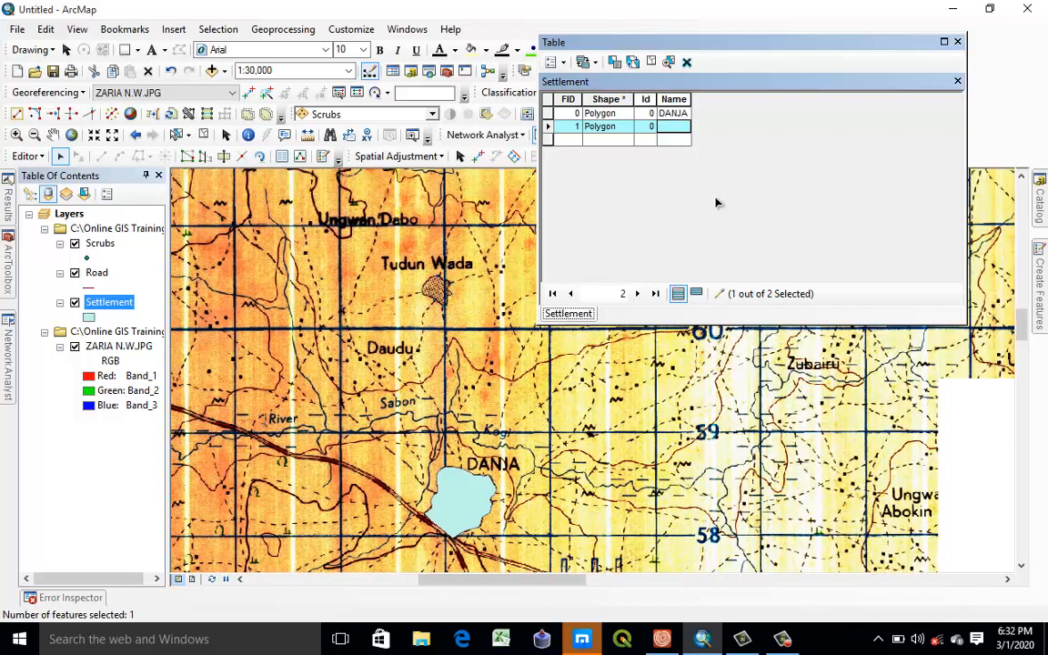
{"action": "left_click", "coordinate": [674, 126]}
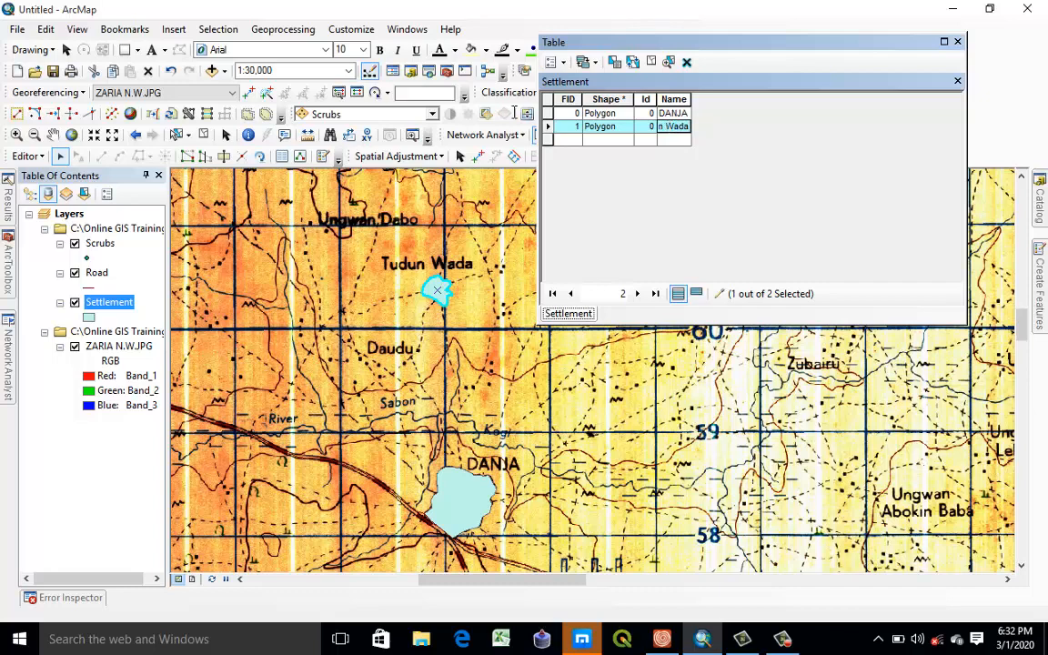
{"action": "left_click", "coordinate": [629, 115]}
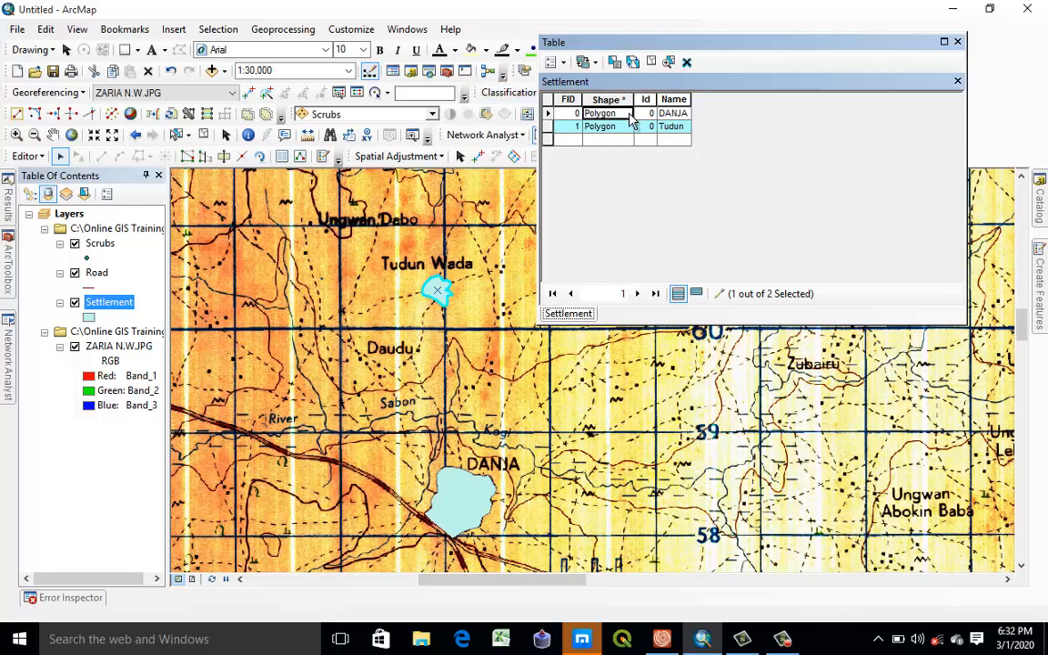
Save the Settlement attribute edits and end the edit session.
{"action": "left_click", "coordinate": [26, 157]}
{"action": "left_click", "coordinate": [41, 209]}
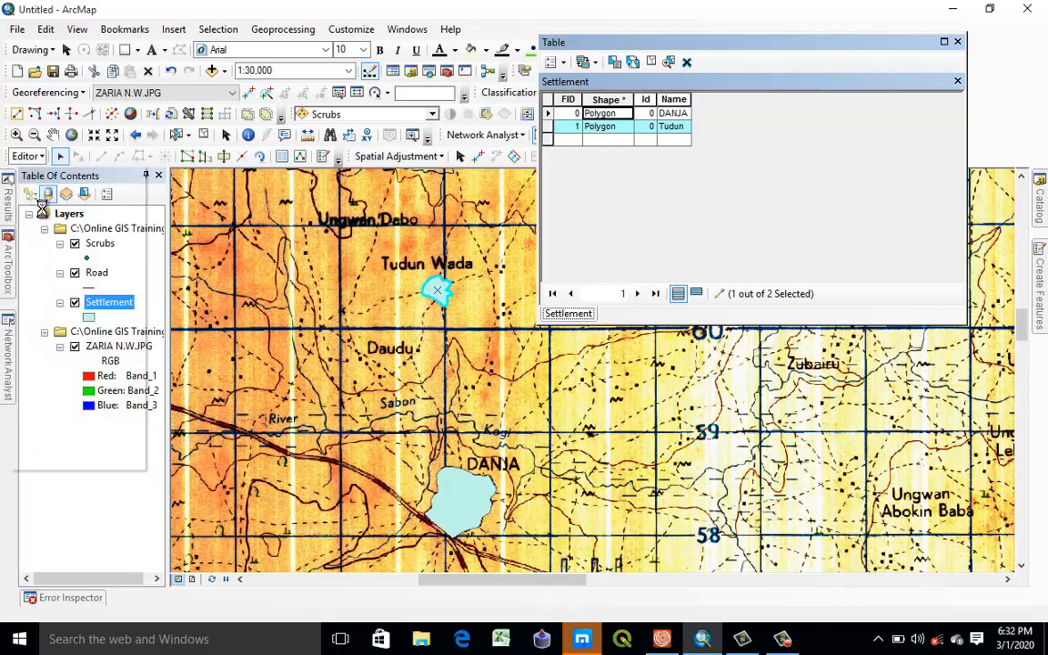
{"action": "left_click", "coordinate": [25, 158]}
{"action": "left_click", "coordinate": [42, 192]}
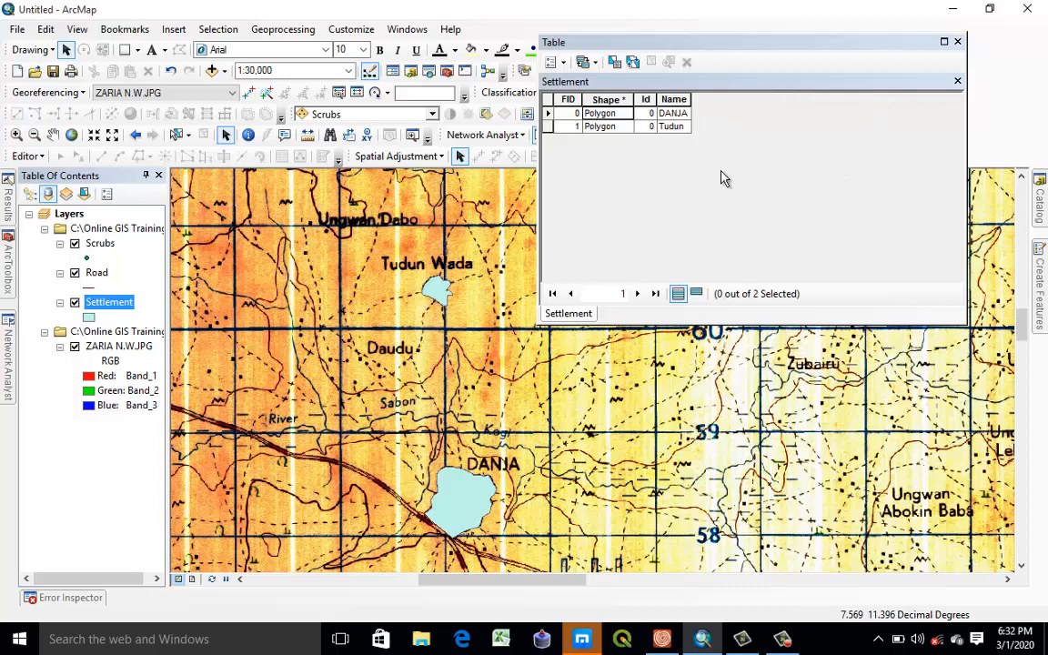
Open the Road layer's attribute table and add a field called Name with type Text and length 25.
{"action": "right_click", "coordinate": [98, 274]}
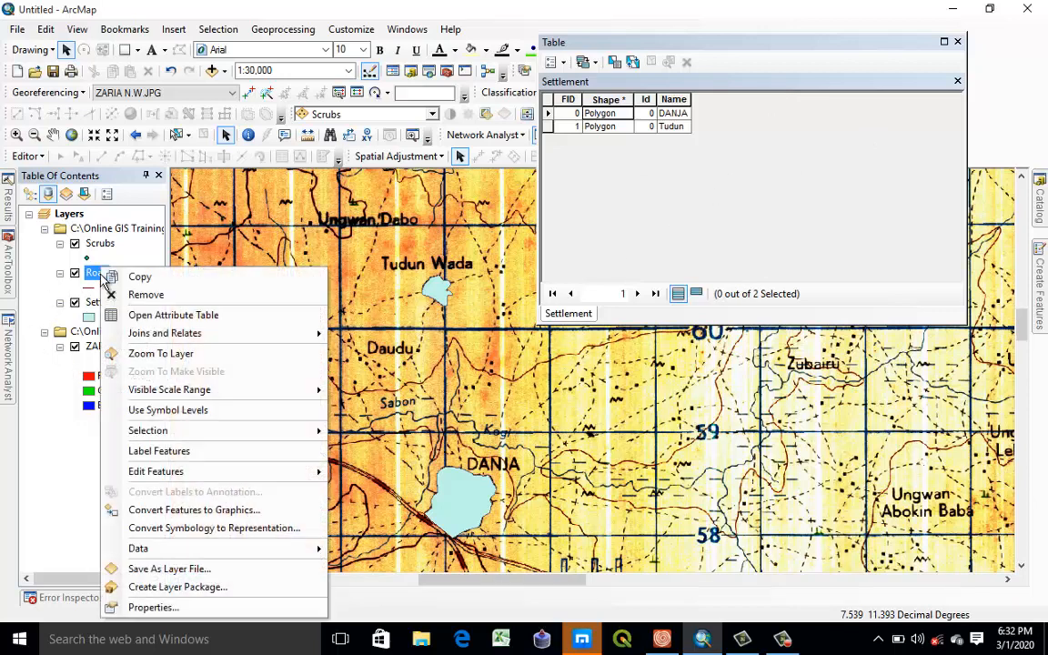
{"action": "left_click", "coordinate": [143, 314]}
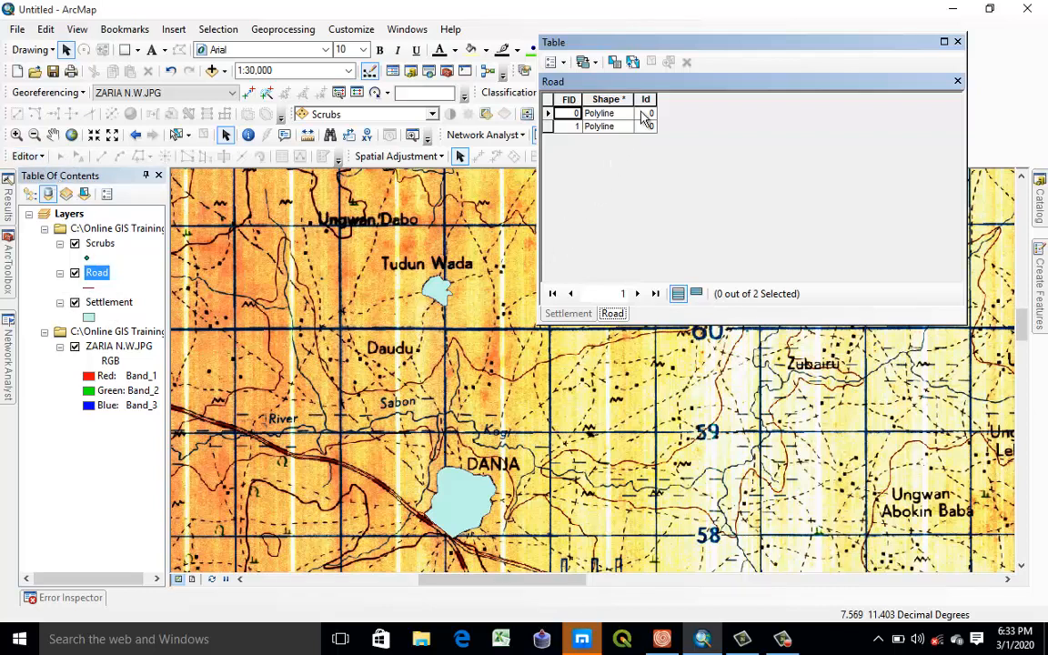
{"action": "left_click", "coordinate": [554, 62]}
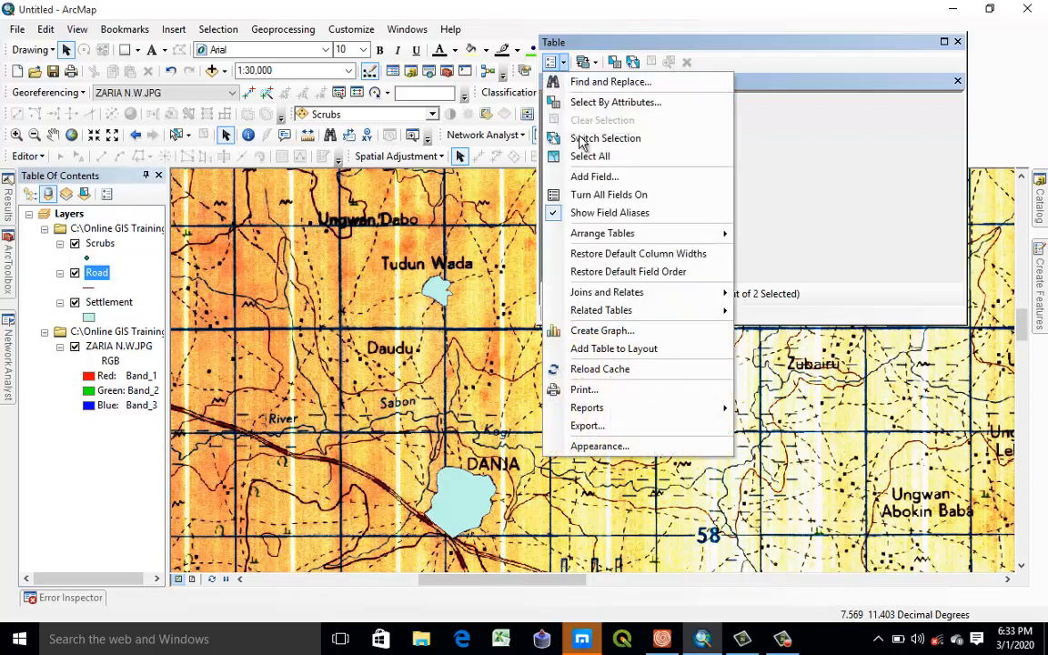
{"action": "left_click", "coordinate": [598, 178]}
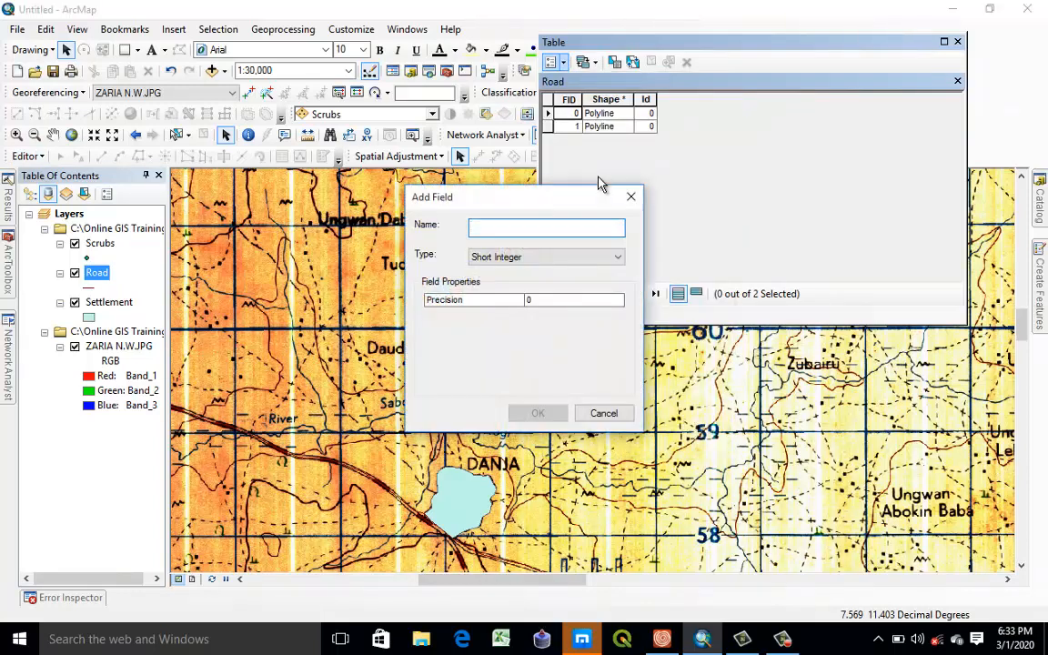
{"action": "type", "text": "Name"}
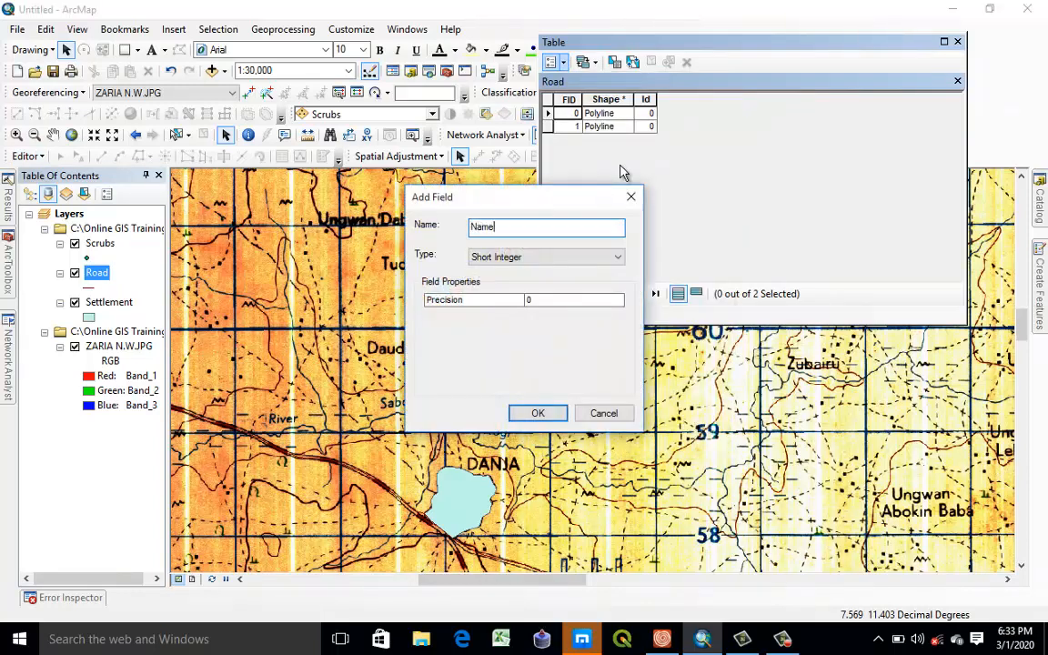
{"action": "left_click", "coordinate": [616, 256]}
{"action": "left_click", "coordinate": [519, 314]}
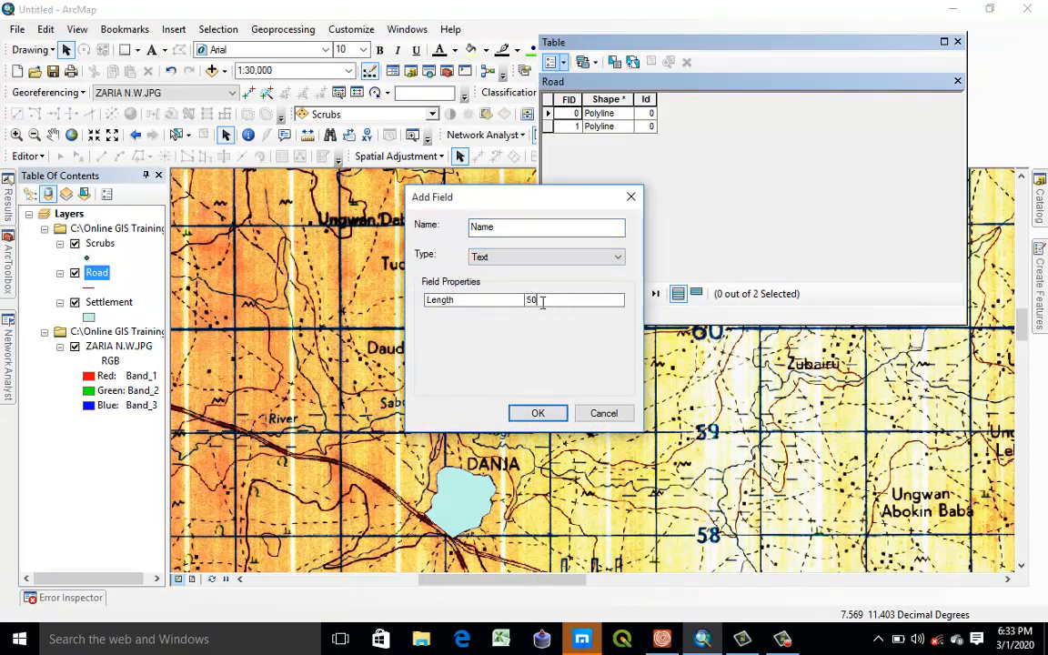
{"action": "left_click", "coordinate": [542, 301]}
{"action": "type", "text": "25"}
{"action": "left_click", "coordinate": [536, 413]}
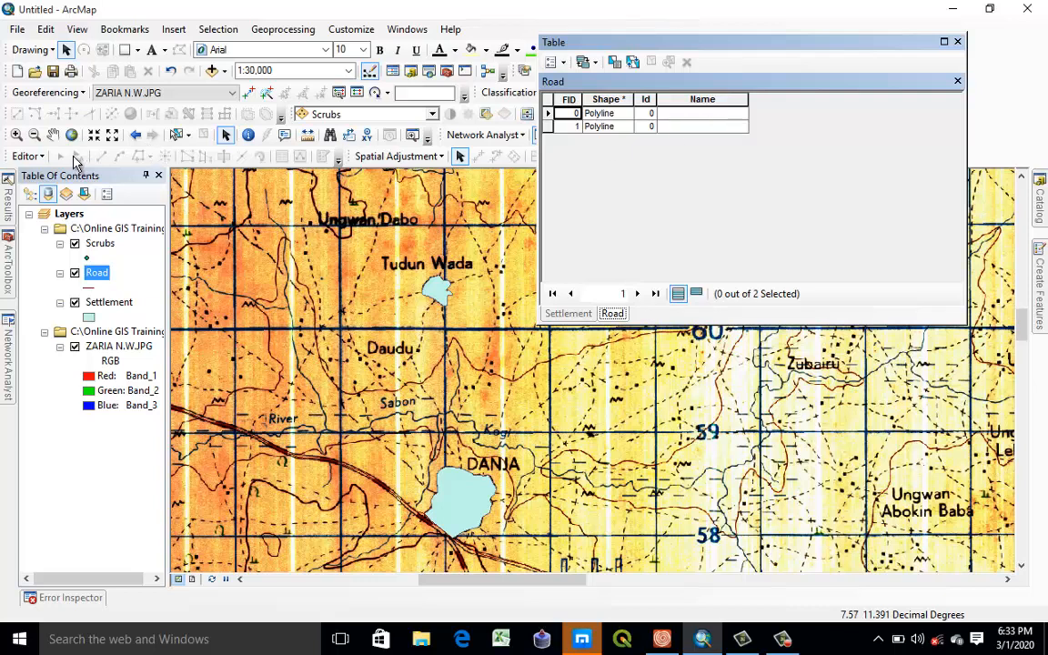
Start an edit session and enter Danja Road as the Name of the first Road record.
{"action": "left_click", "coordinate": [21, 155]}
{"action": "left_click", "coordinate": [52, 173]}
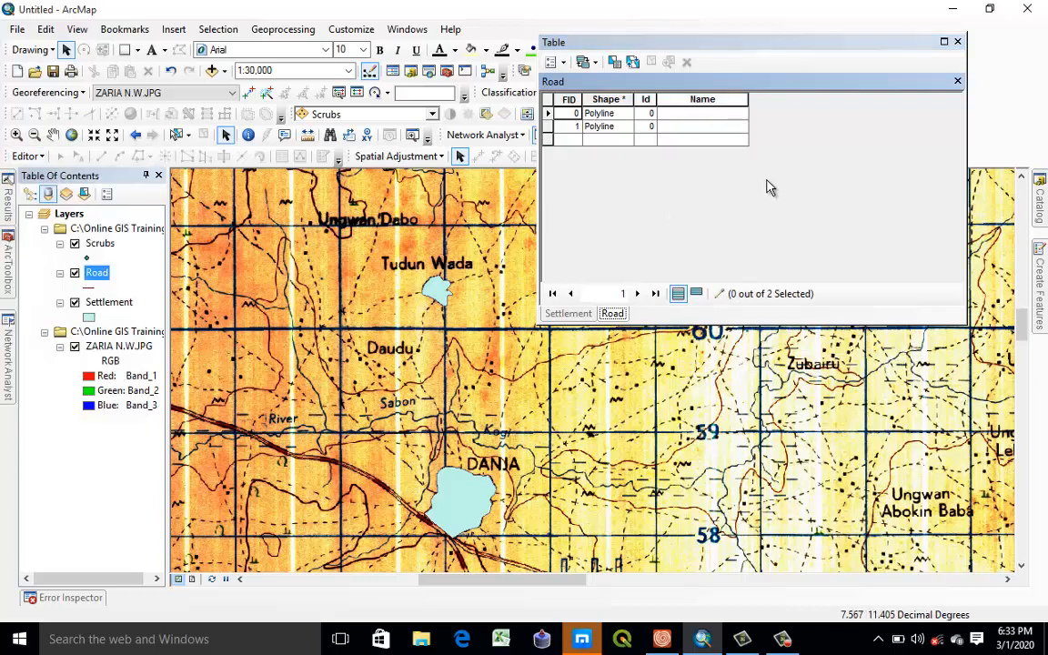
{"action": "left_click", "coordinate": [548, 114]}
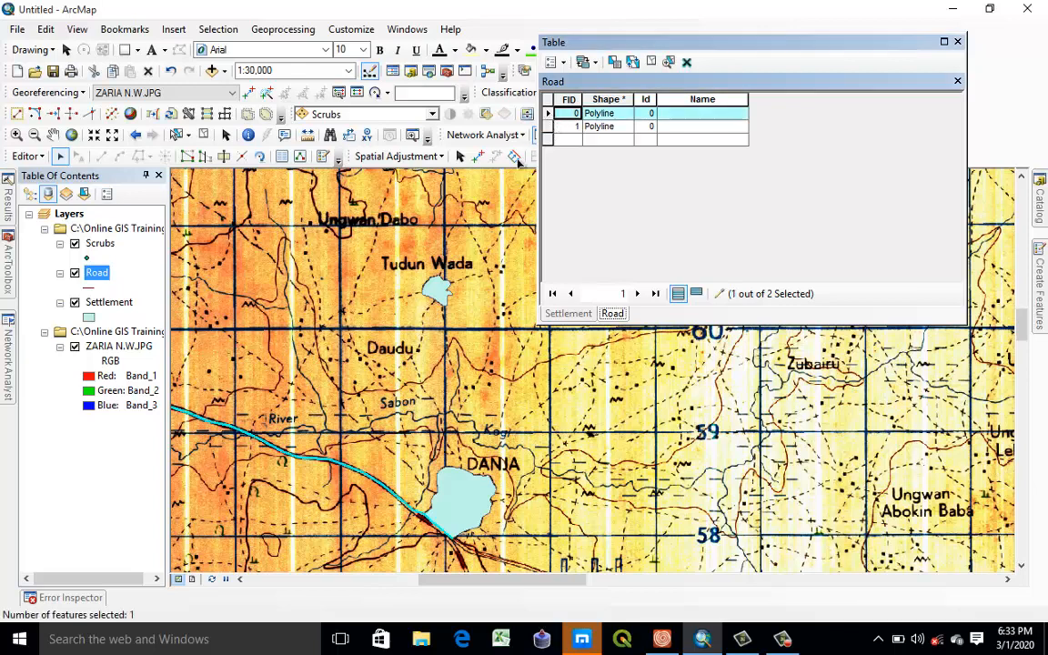
{"action": "left_click", "coordinate": [677, 114]}
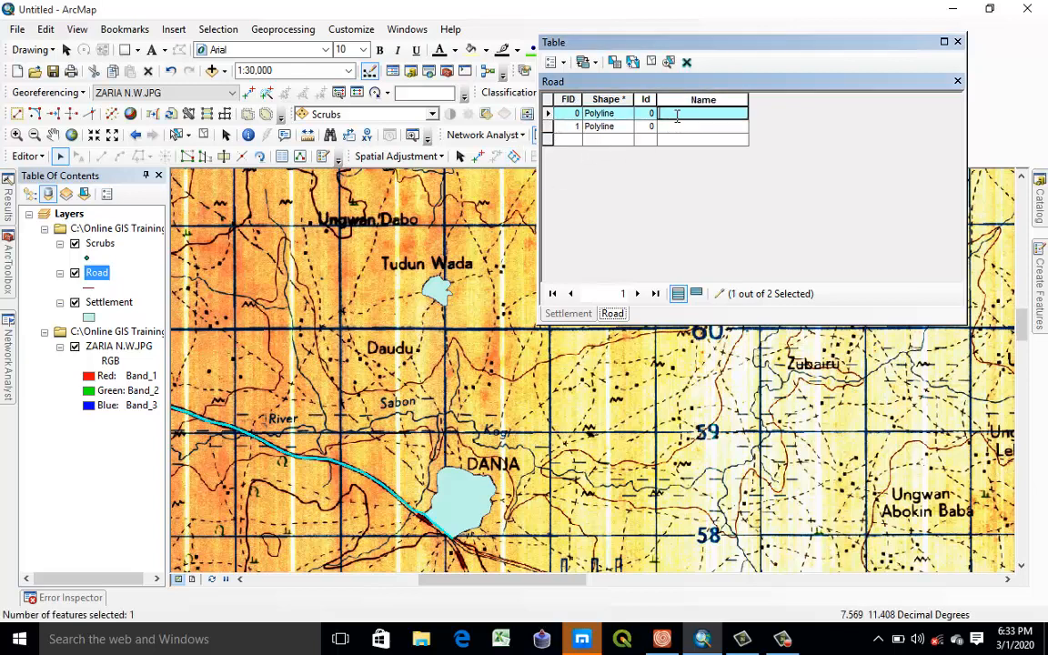
{"action": "type", "text": "Danja Road"}
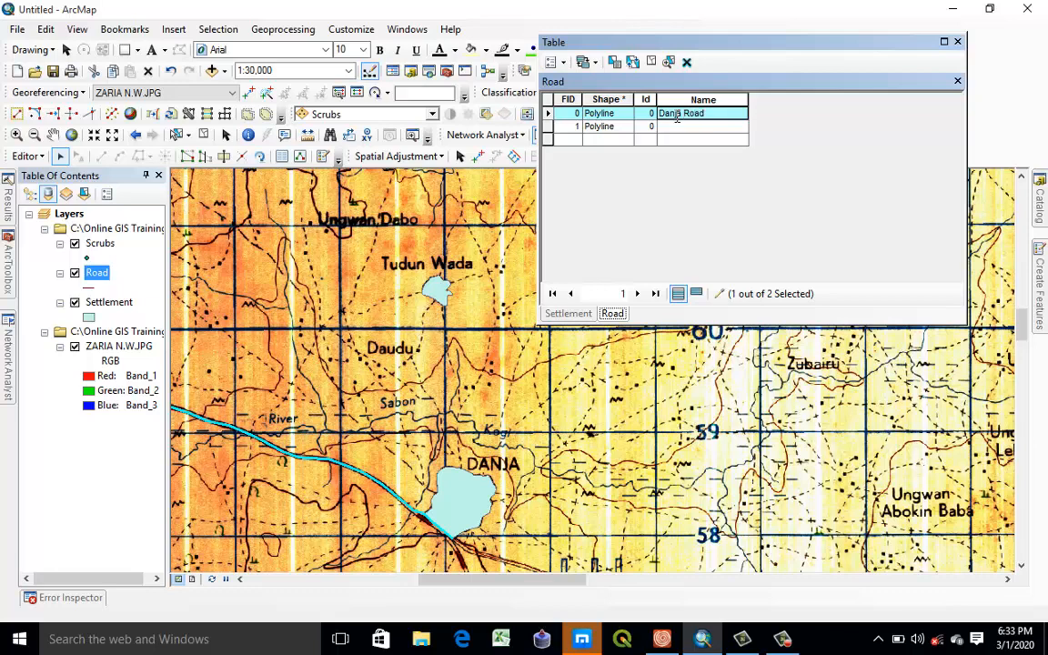
Select the second Road record, trace its route on the map and enter Dabai Road as its Name.
{"action": "left_click", "coordinate": [548, 127]}
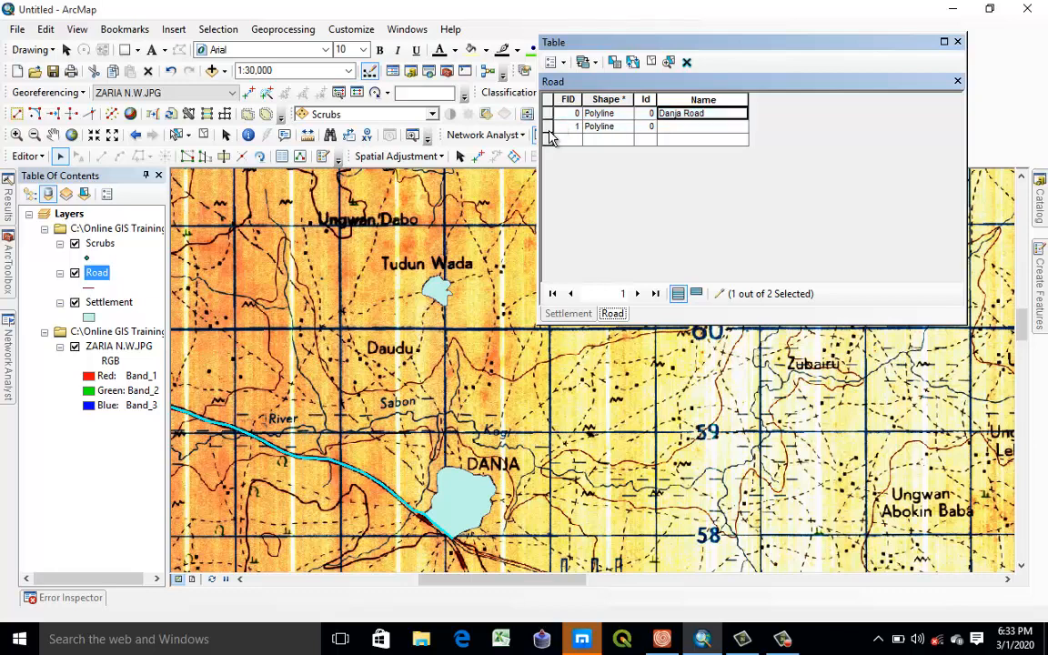
{"action": "left_click_drag", "start_coordinate": [806, 555], "coordinate": [477, 335]}
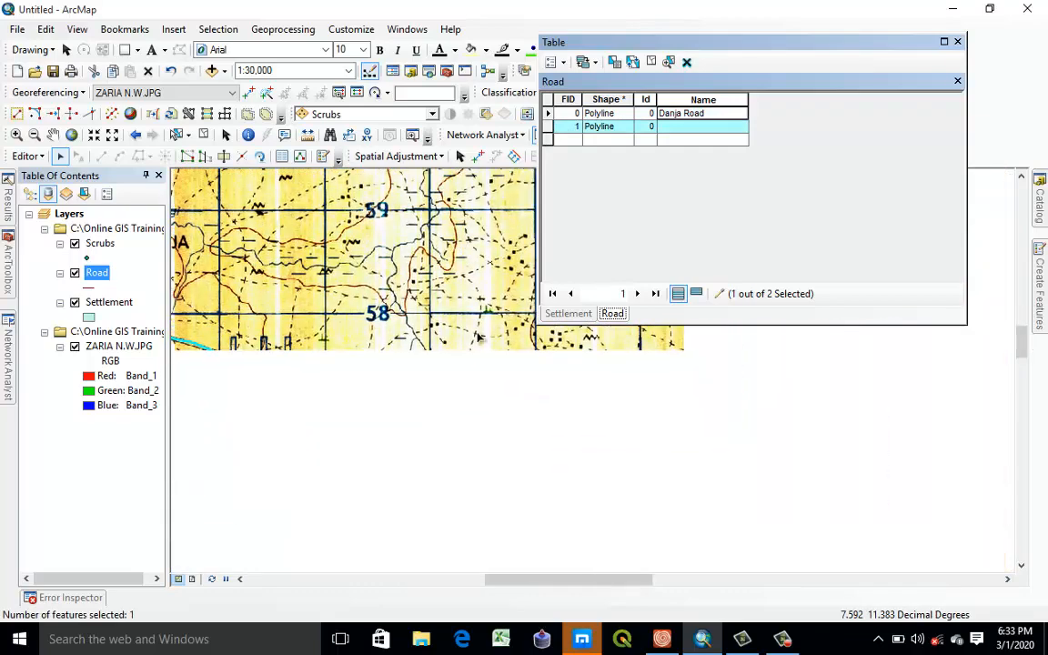
{"action": "left_click_drag", "start_coordinate": [890, 425], "coordinate": [690, 417]}
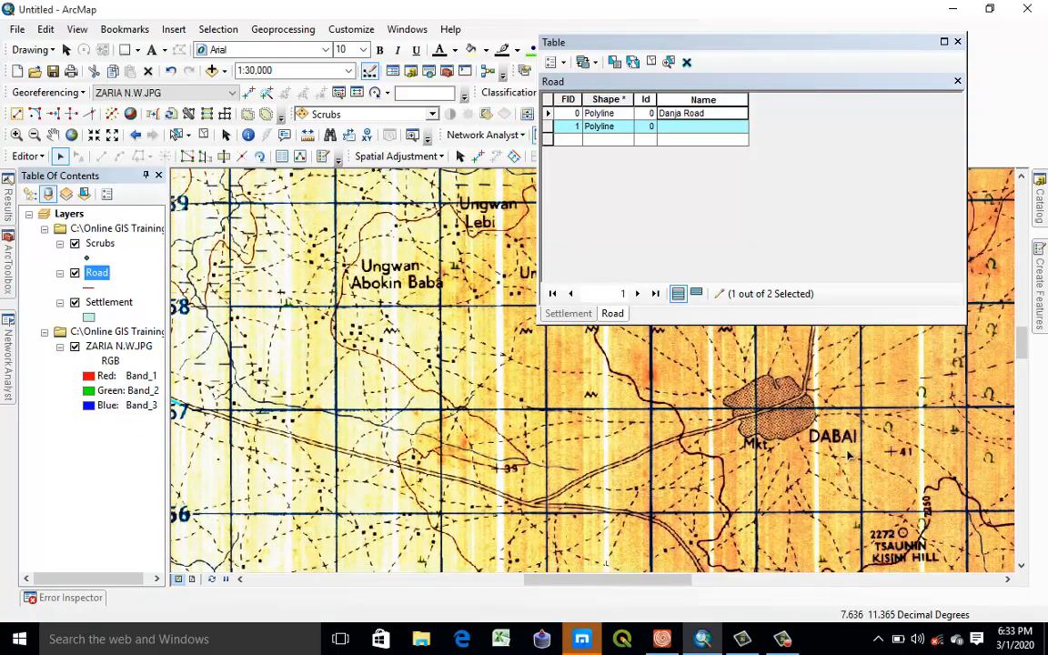
{"action": "left_click", "coordinate": [683, 126]}
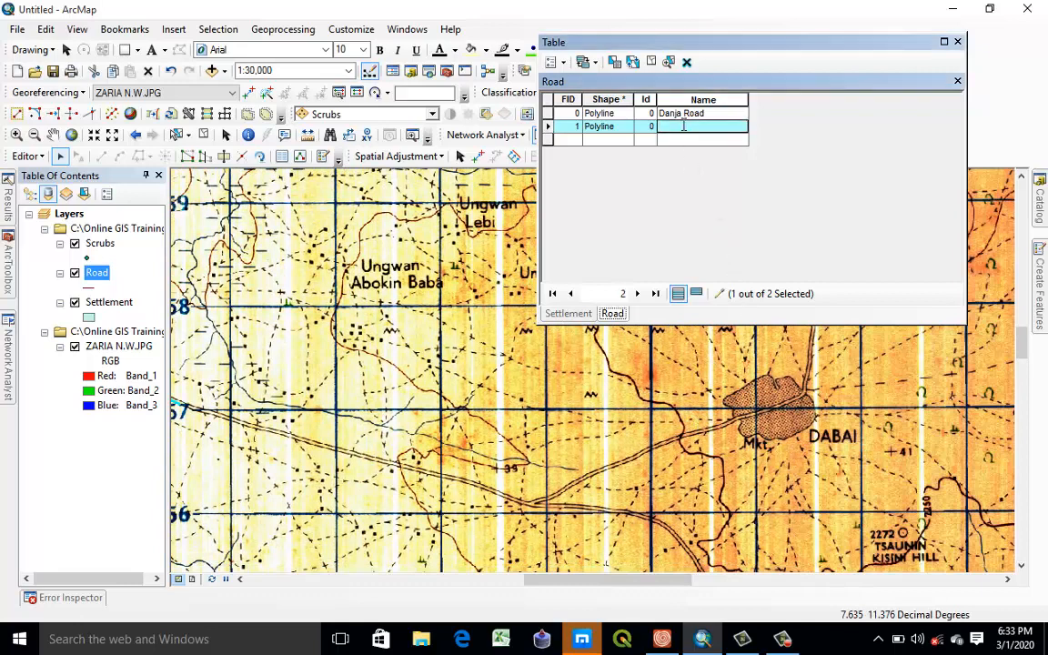
{"action": "type", "text": "Dabai Road"}
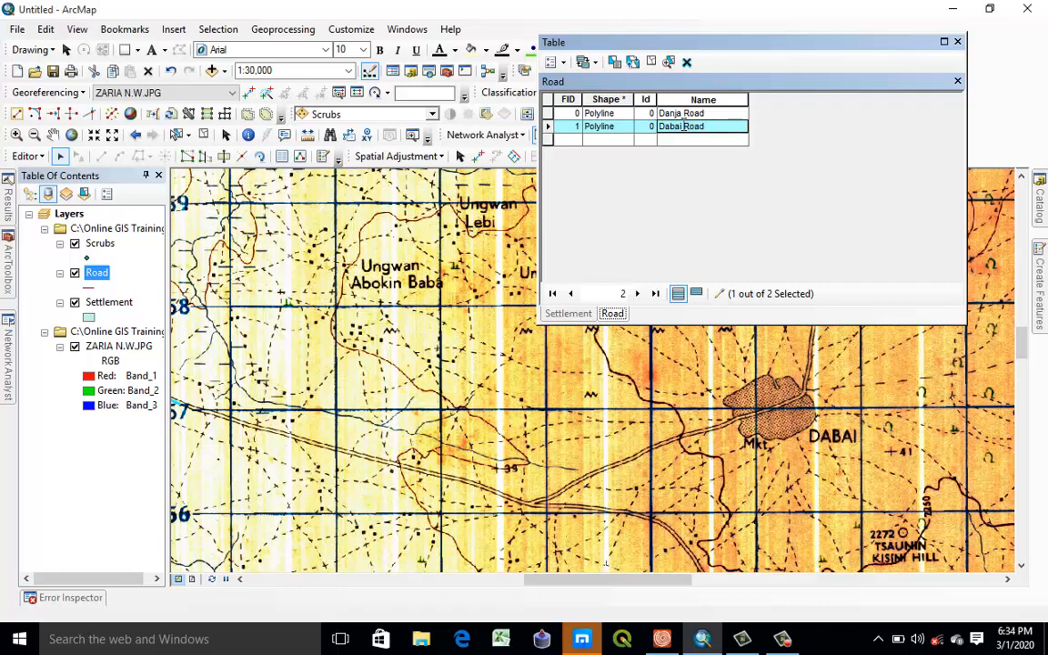
{"action": "left_click", "coordinate": [649, 113]}
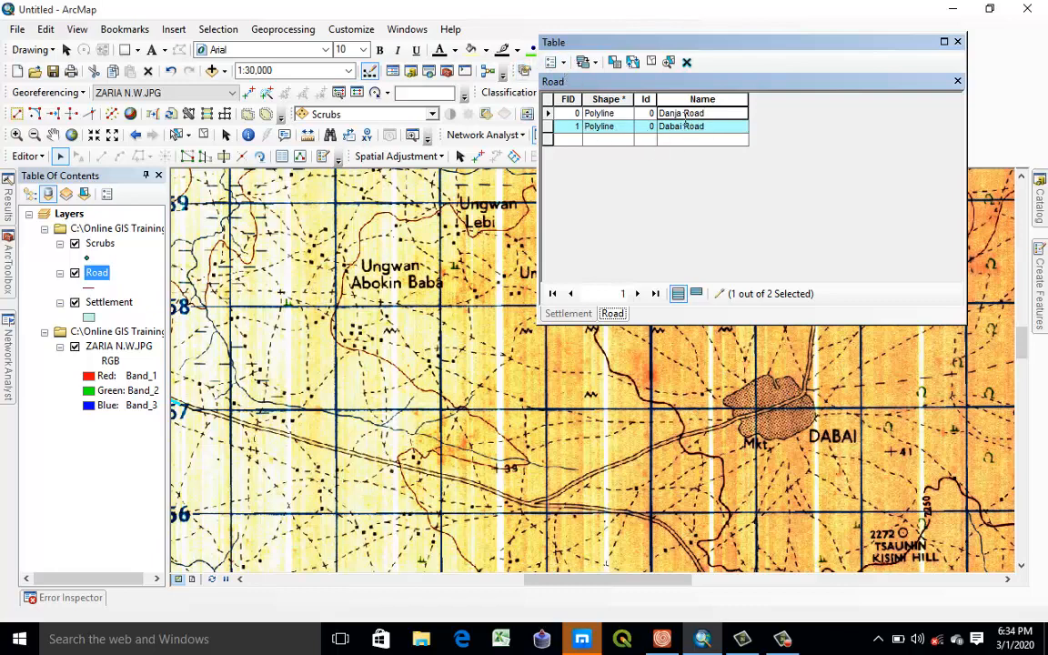
End the edit session on the Road layer and save the edits.
{"action": "left_click", "coordinate": [554, 62]}
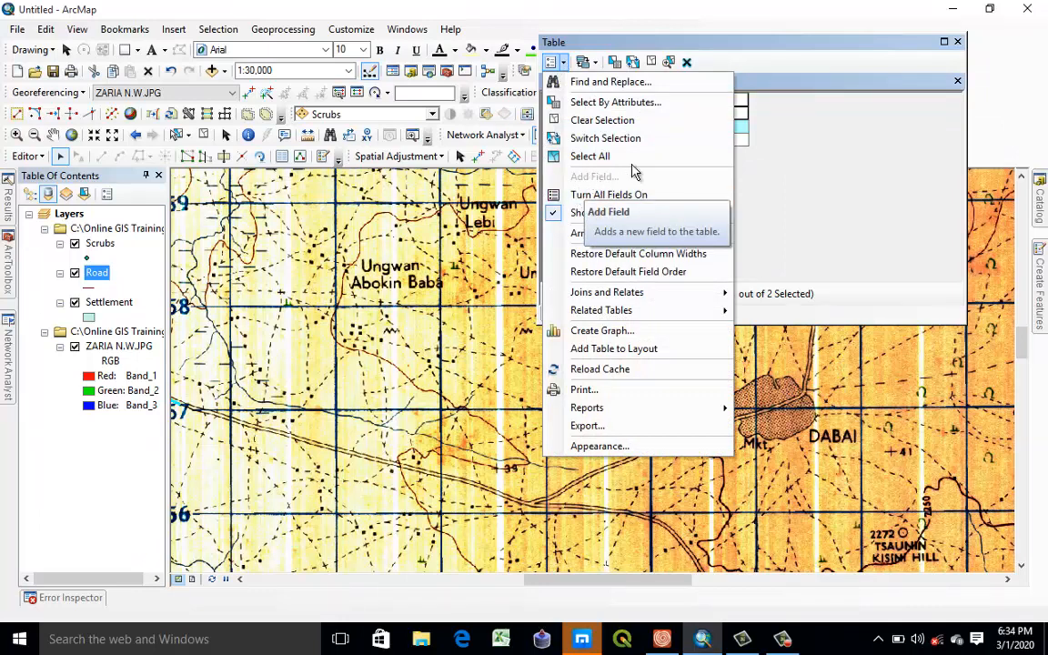
{"action": "left_click", "coordinate": [762, 64]}
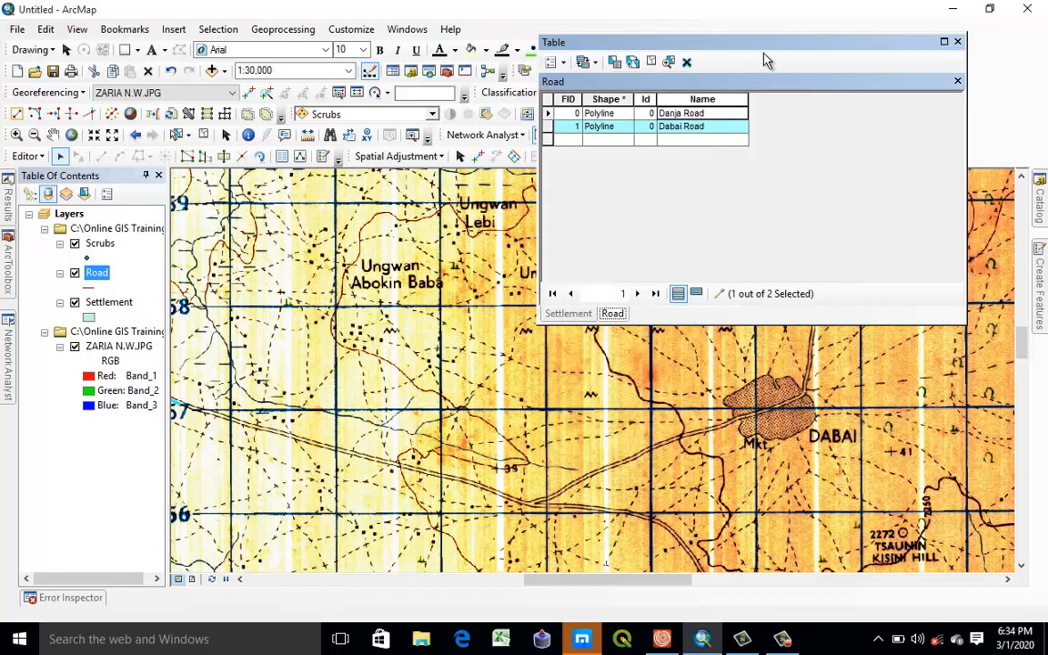
{"action": "left_click", "coordinate": [27, 155]}
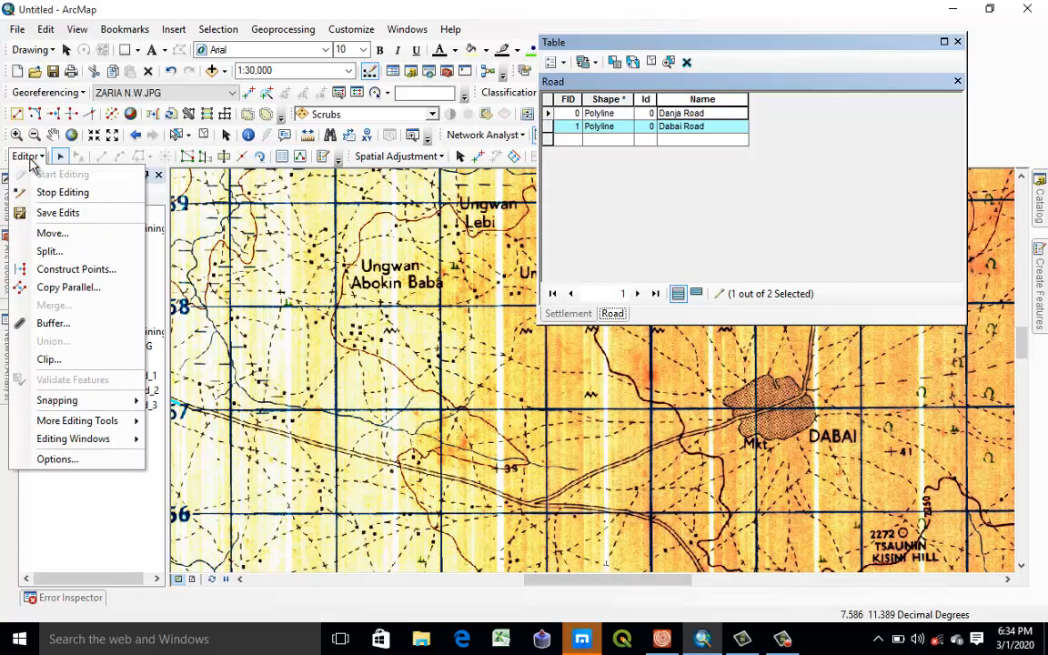
{"action": "left_click", "coordinate": [76, 194]}
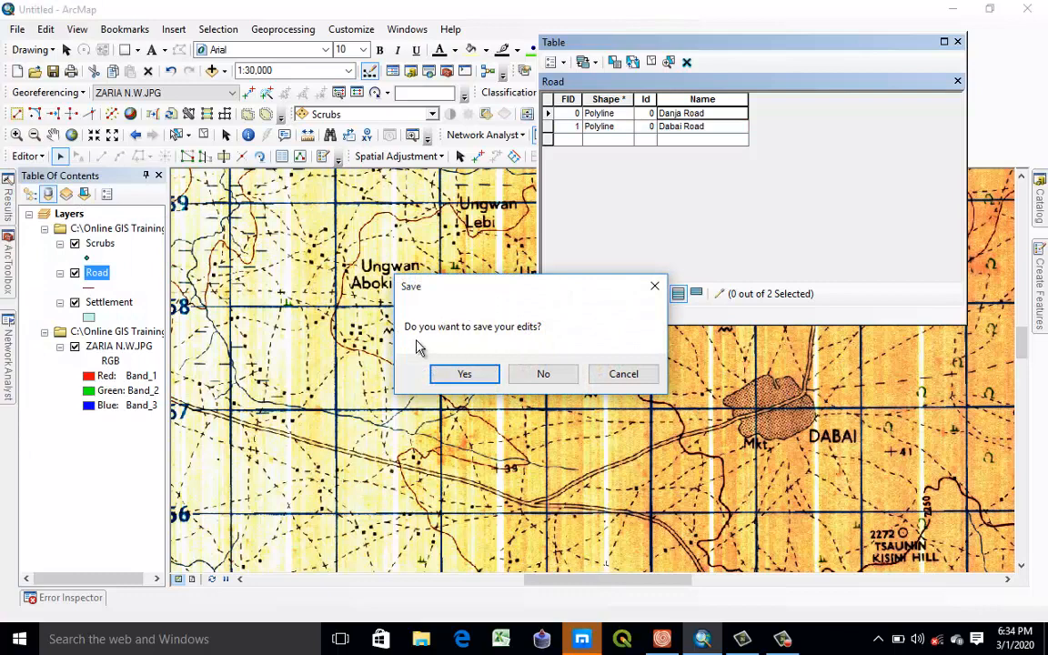
{"action": "left_click", "coordinate": [464, 376]}
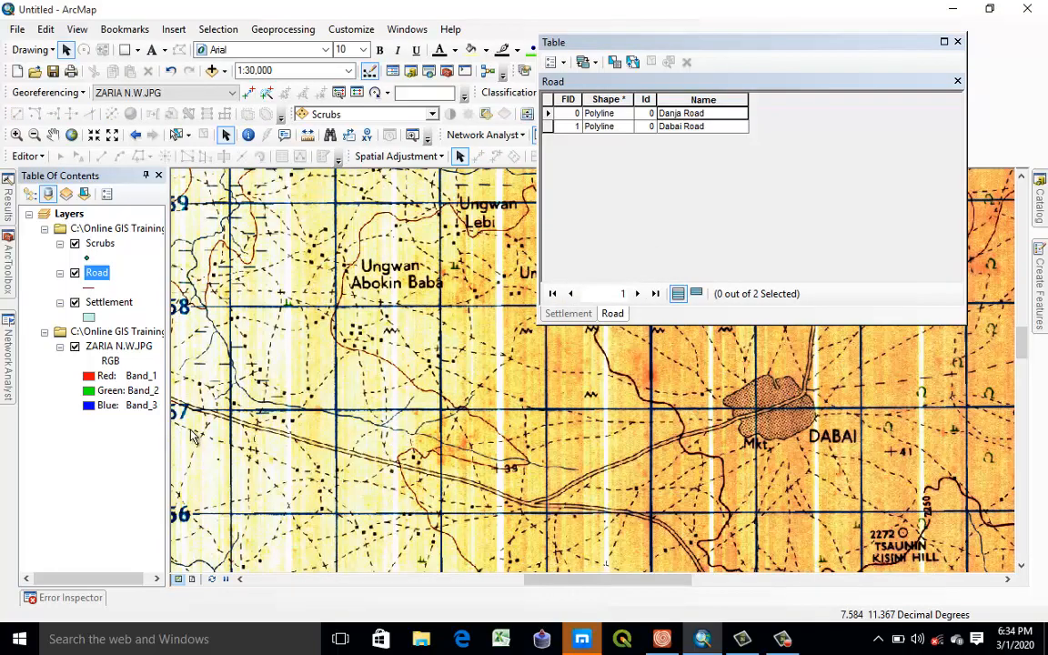
{"action": "left_click_drag", "start_coordinate": [313, 437], "coordinate": [571, 425]}
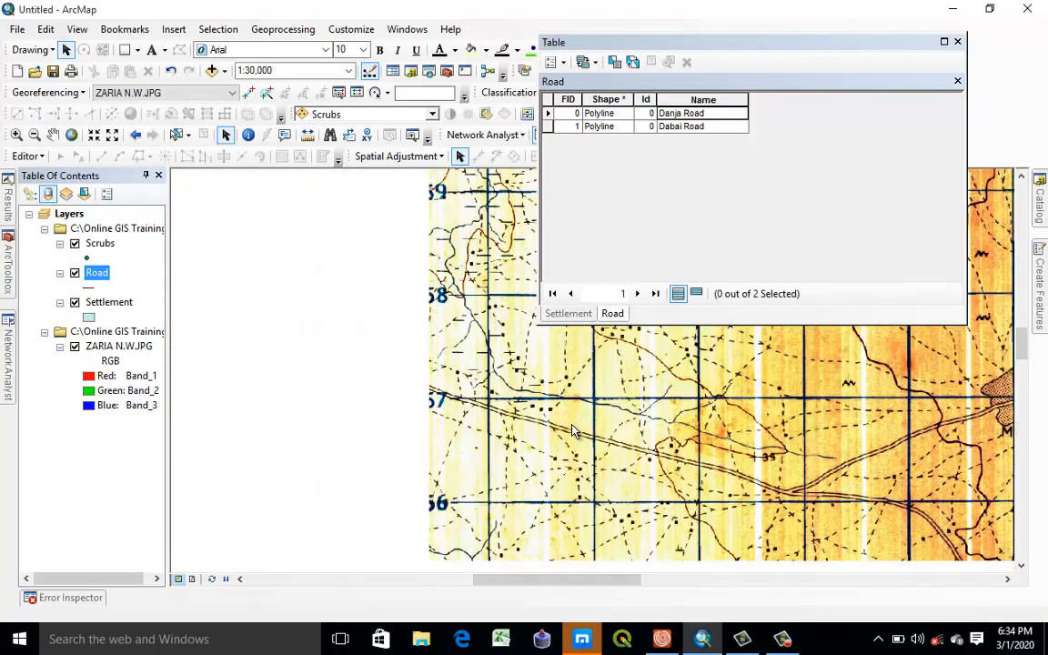
{"action": "scroll", "coordinate": [582, 500], "scroll_direction": "up", "scroll_amount": 3}
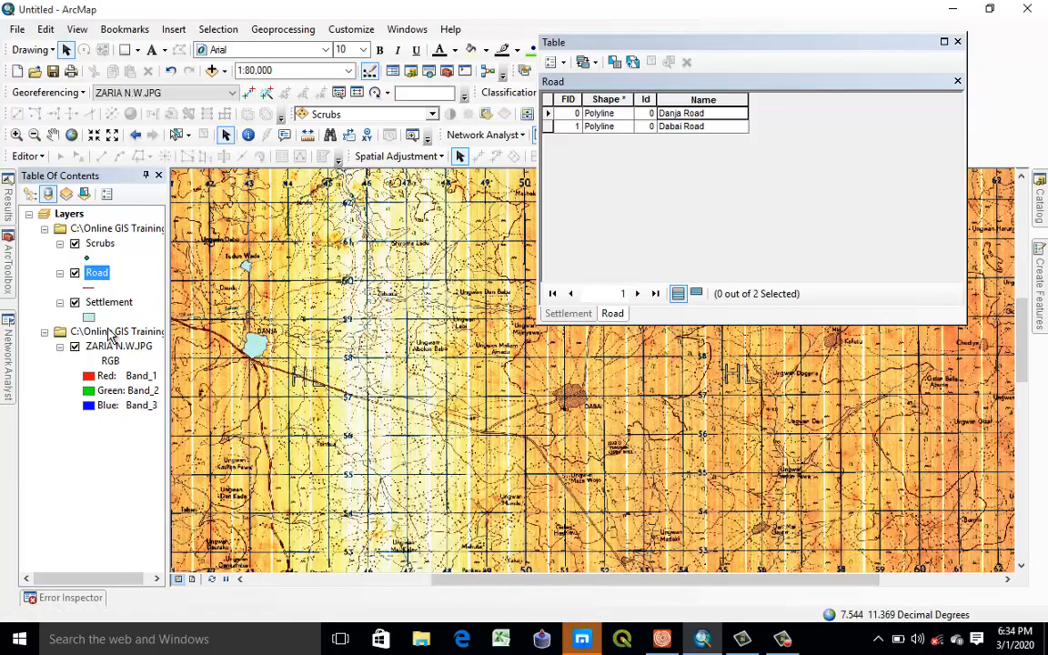
{"action": "scroll", "coordinate": [329, 420], "scroll_direction": "down", "scroll_amount": 1}
{"action": "scroll", "coordinate": [329, 420], "scroll_direction": "down", "scroll_amount": 3}
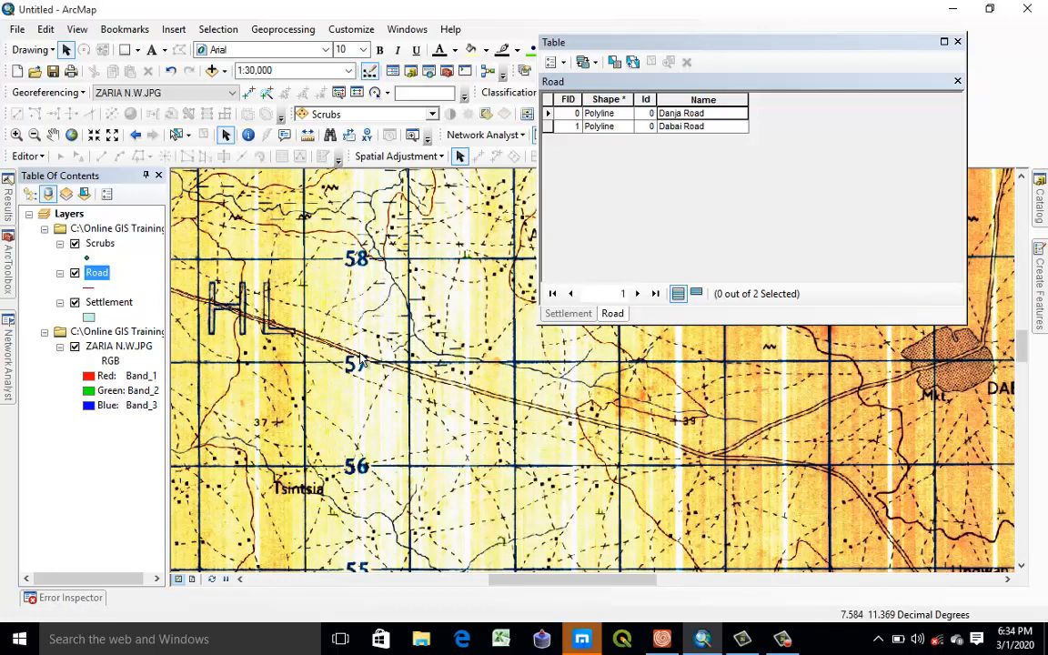
{"action": "mouse_move", "coordinate": [240, 312]}
{"action": "left_mouse_down"}
{"action": "mouse_move", "coordinate": [592, 366]}
{"action": "mouse_move", "coordinate": [682, 409]}
{"action": "left_mouse_up"}
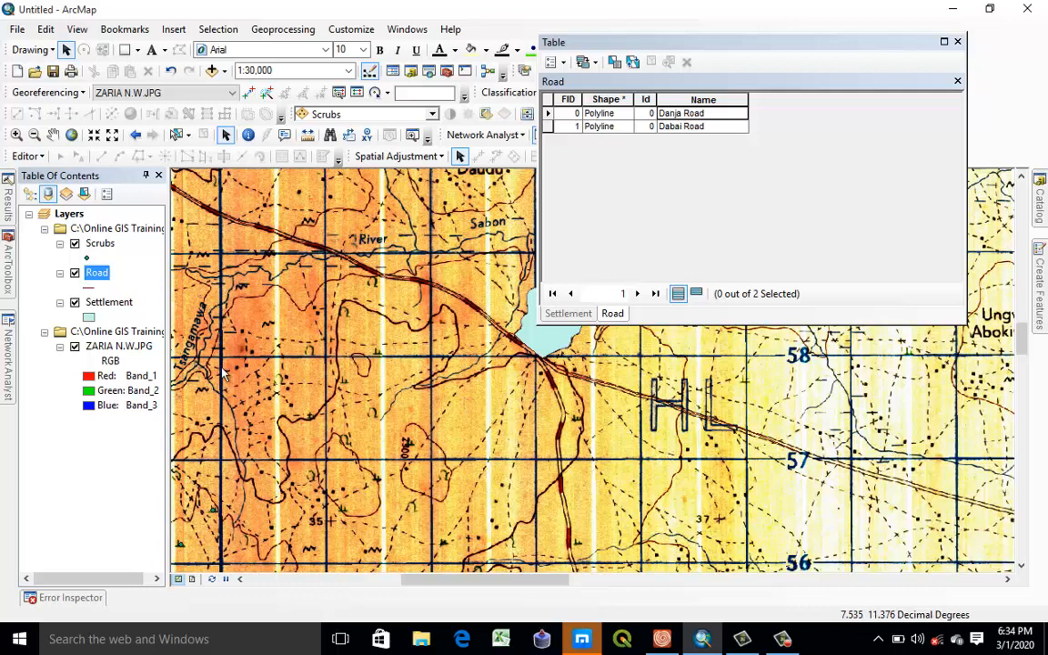
Set the Road layer's symbology to unique values categories based on the Name field.
{"action": "right_click", "coordinate": [98, 278]}
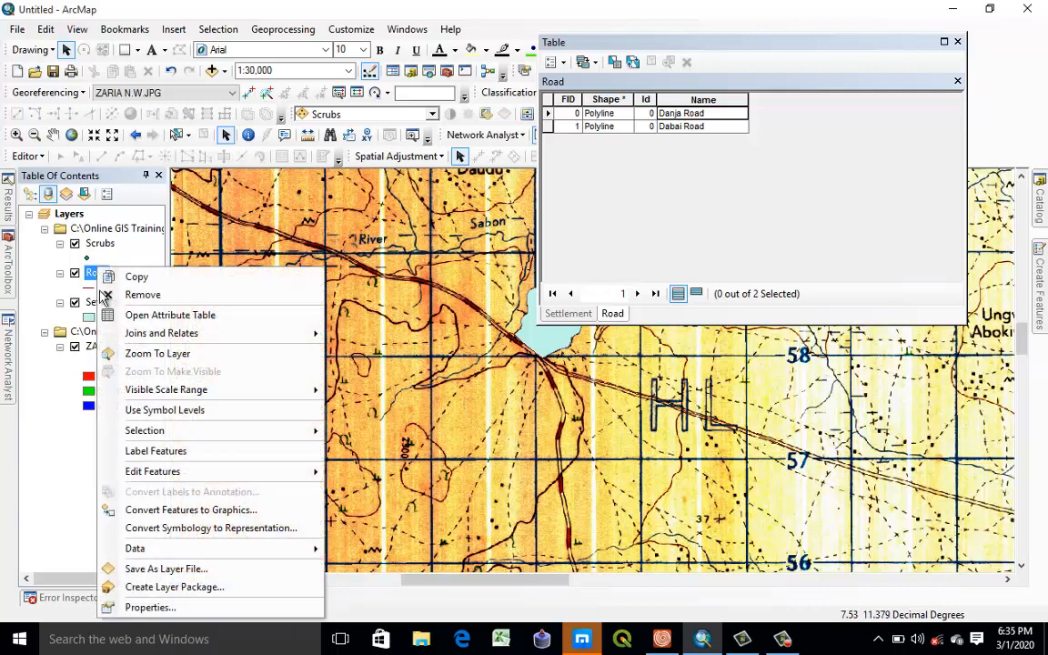
{"action": "left_click", "coordinate": [182, 606]}
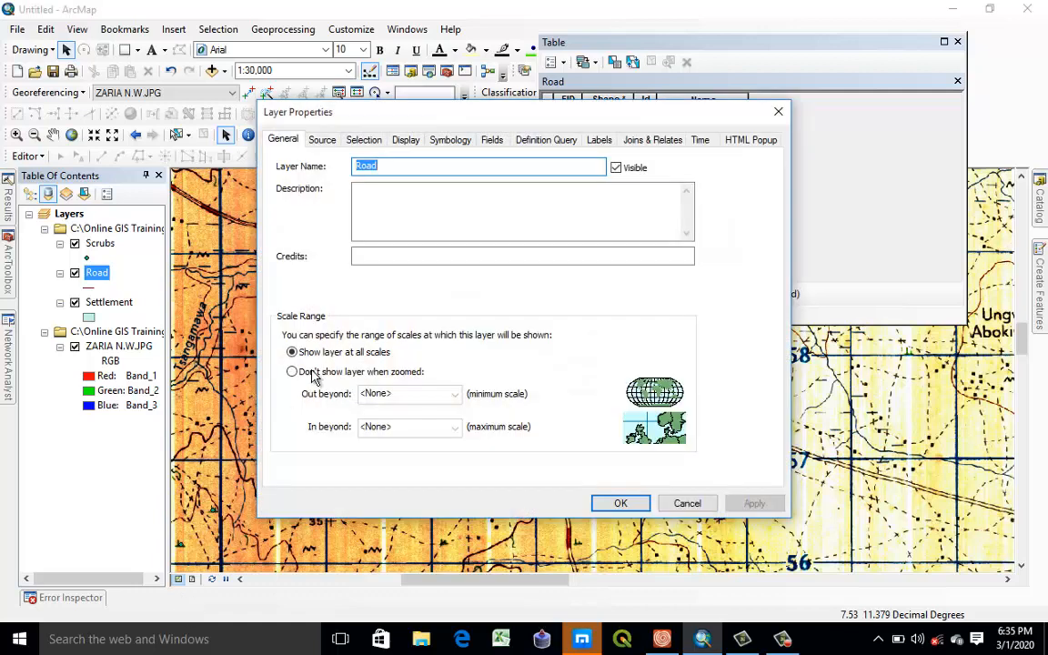
{"action": "left_click", "coordinate": [450, 141]}
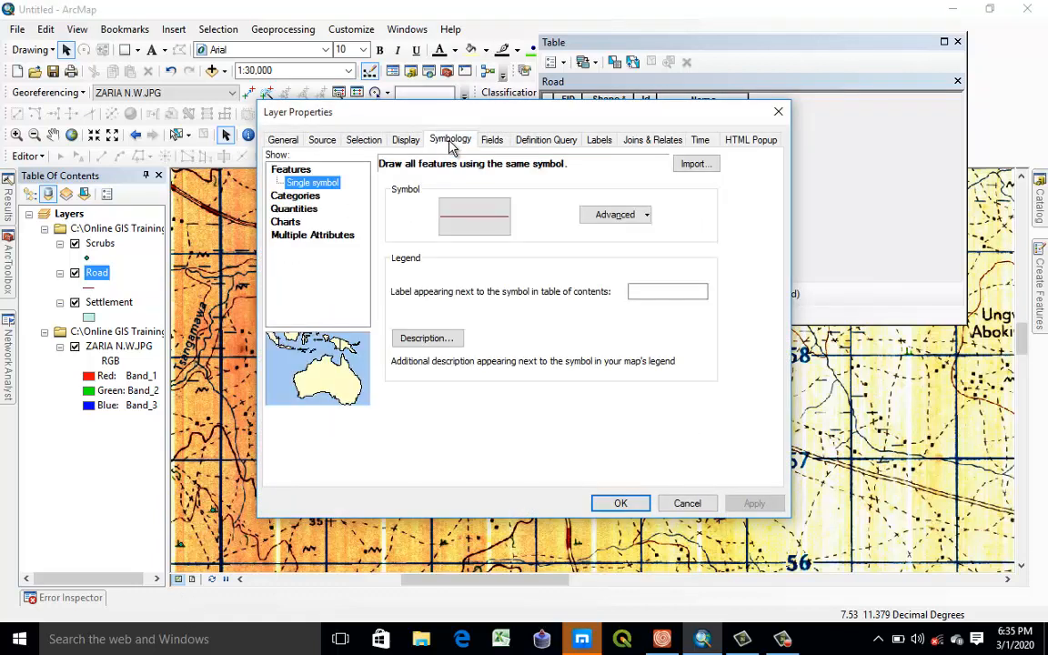
{"action": "left_click", "coordinate": [292, 197]}
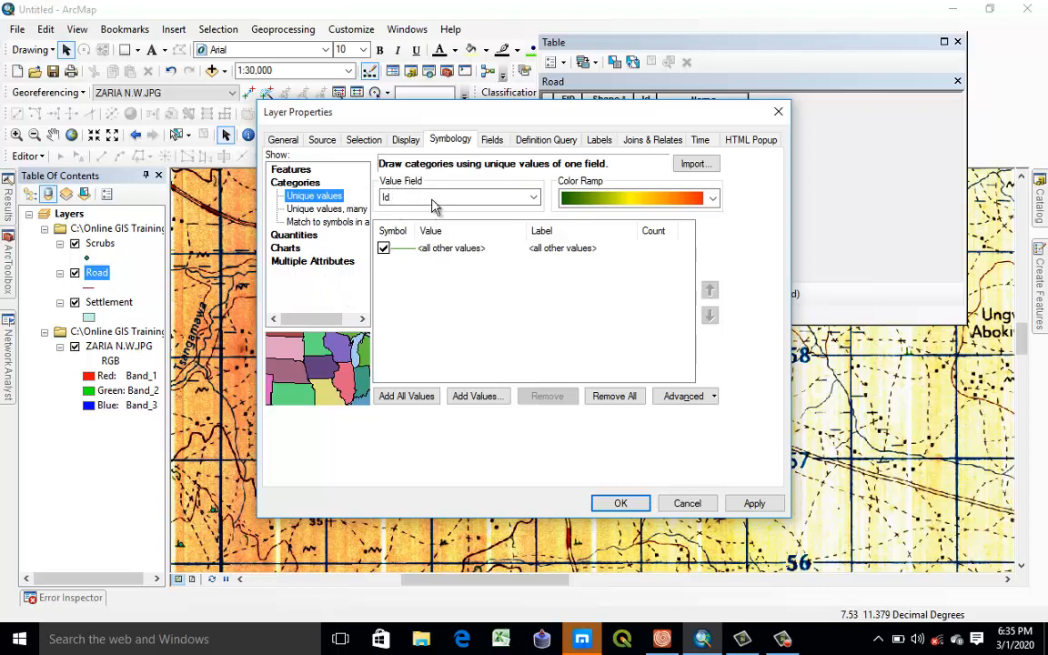
{"action": "left_click", "coordinate": [474, 198]}
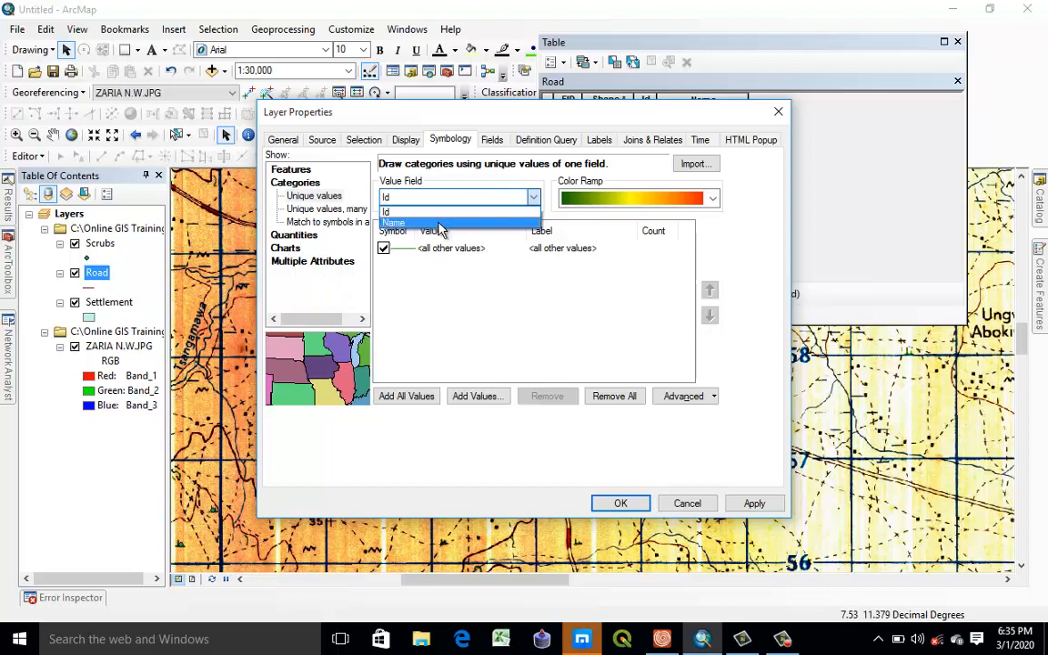
{"action": "left_click", "coordinate": [440, 224]}
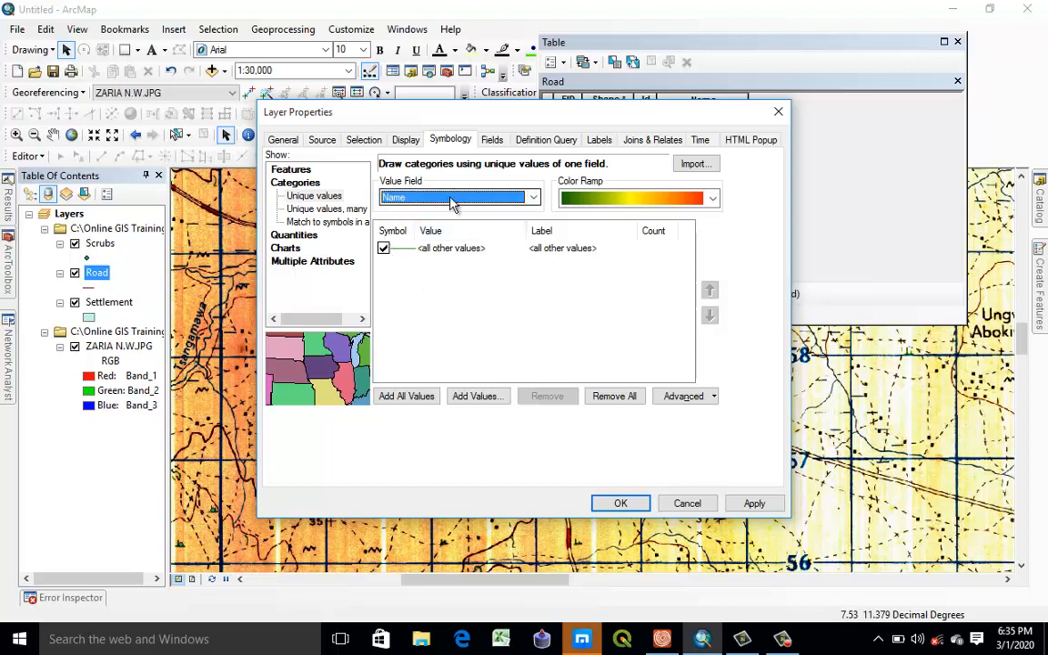
Exclude all other values, add all the Name values to the Road symbology and apply it.
{"action": "left_click", "coordinate": [383, 247]}
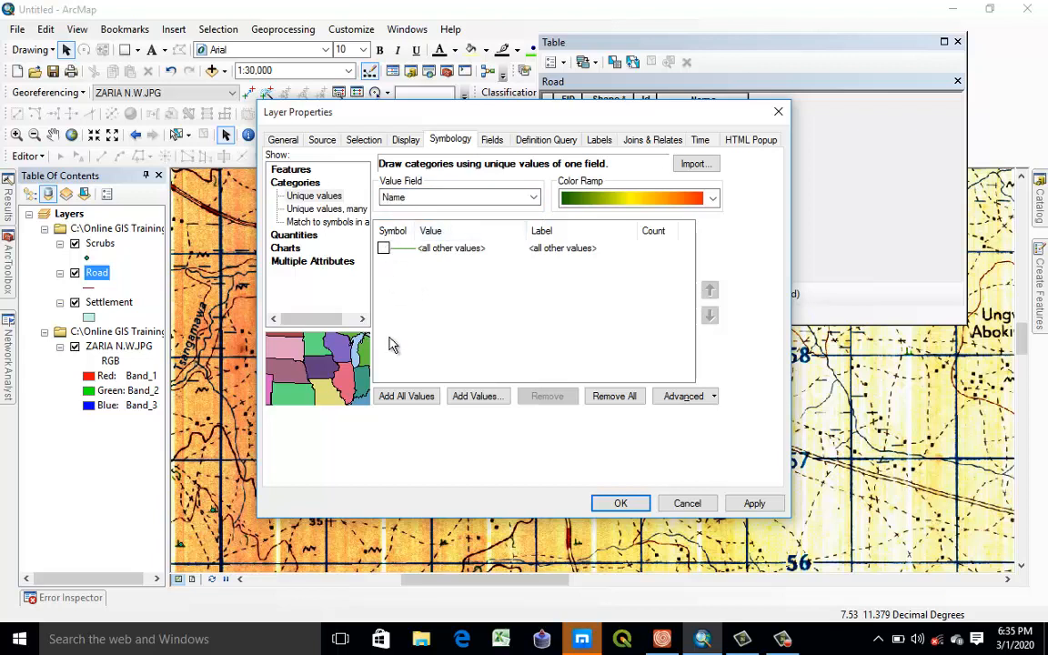
{"action": "left_click", "coordinate": [408, 399]}
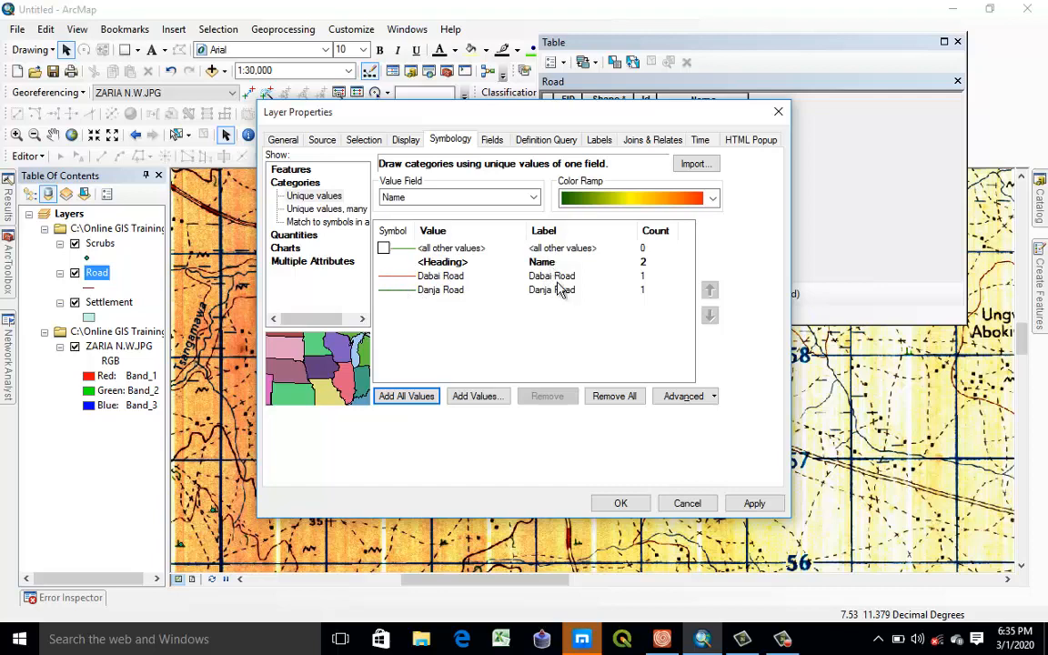
{"action": "left_click", "coordinate": [754, 503]}
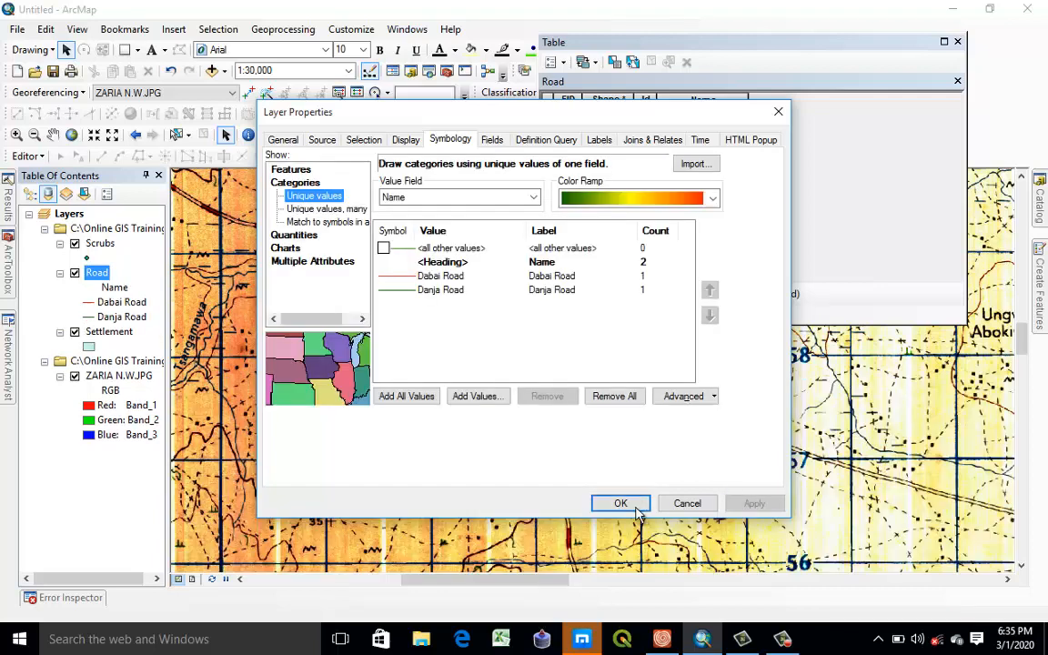
{"action": "left_click", "coordinate": [637, 511]}
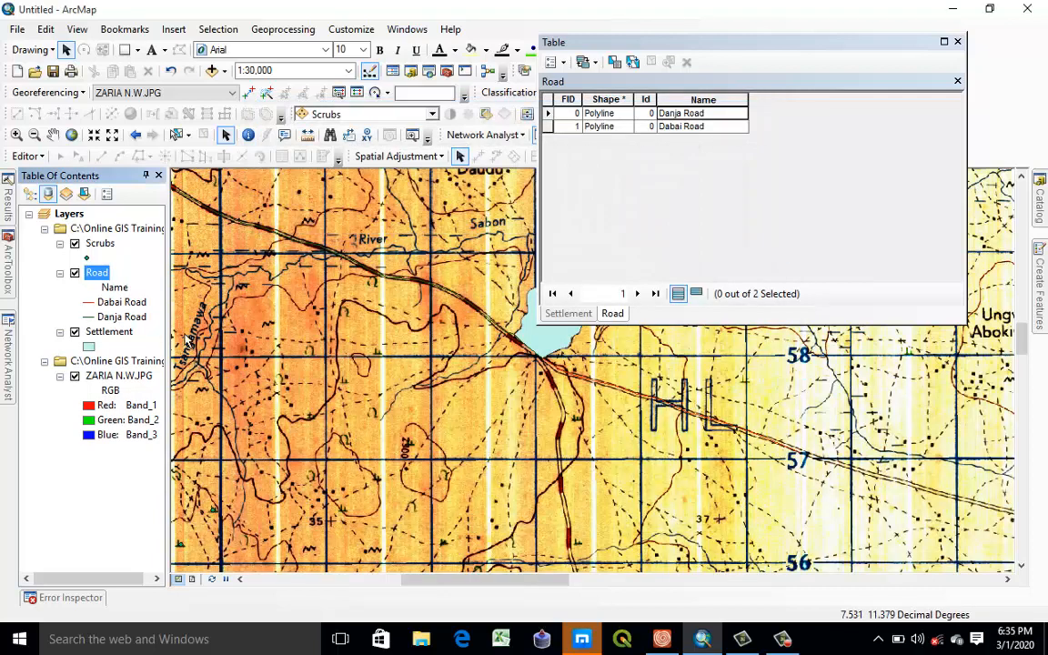
Toggle the ZARIA N.W.JPG scan and the Road layer off and on to compare the digitized roads with the map.
{"action": "left_click", "coordinate": [75, 376]}
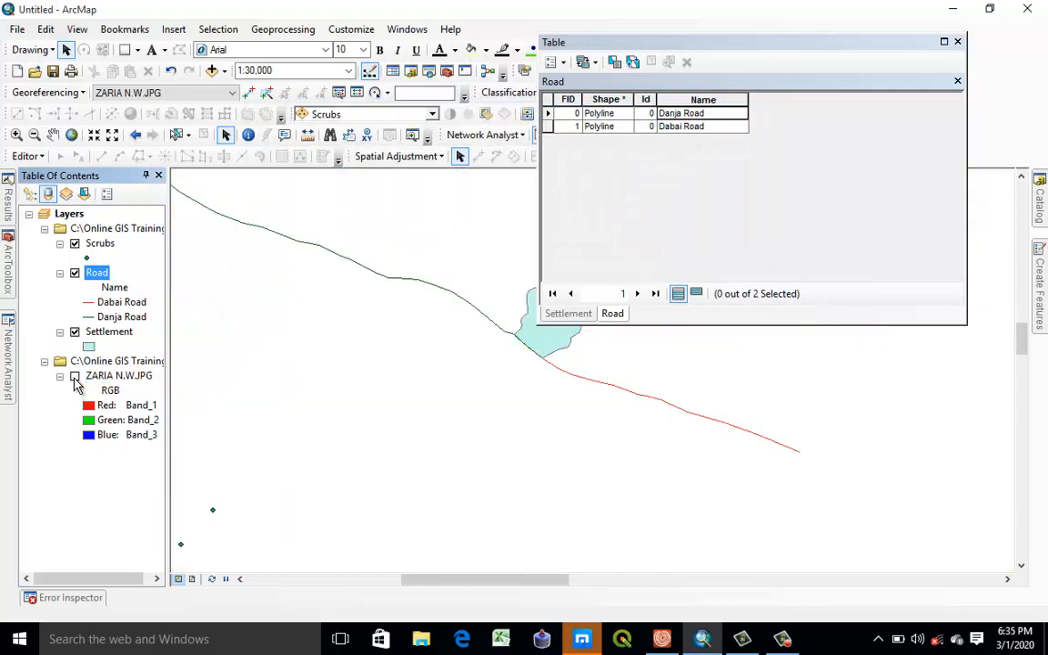
{"action": "left_click", "coordinate": [75, 376]}
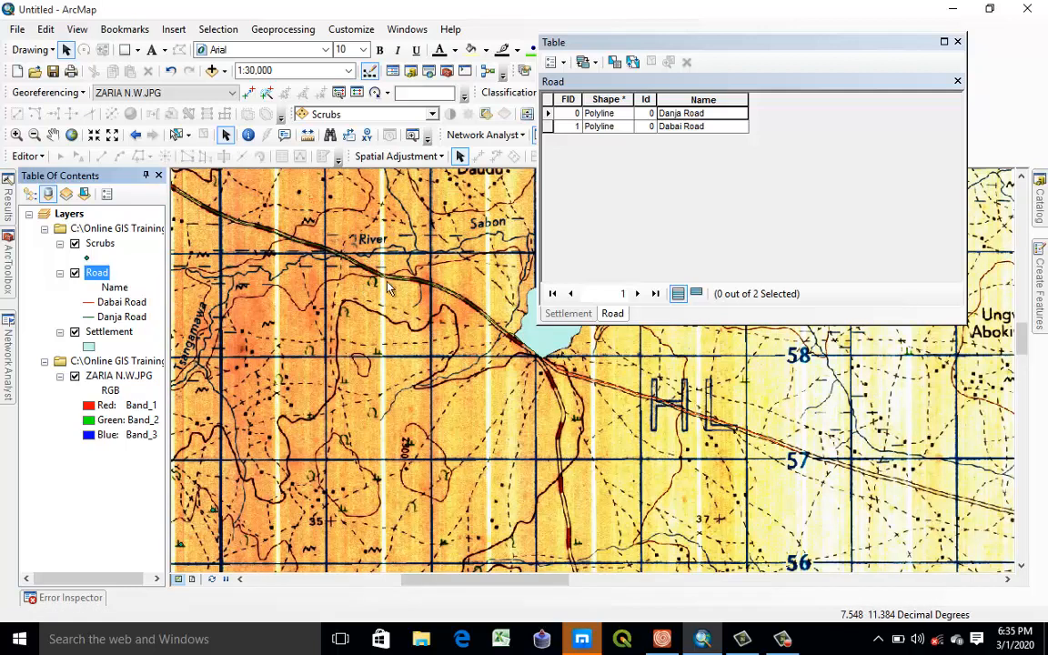
{"action": "left_click", "coordinate": [74, 274]}
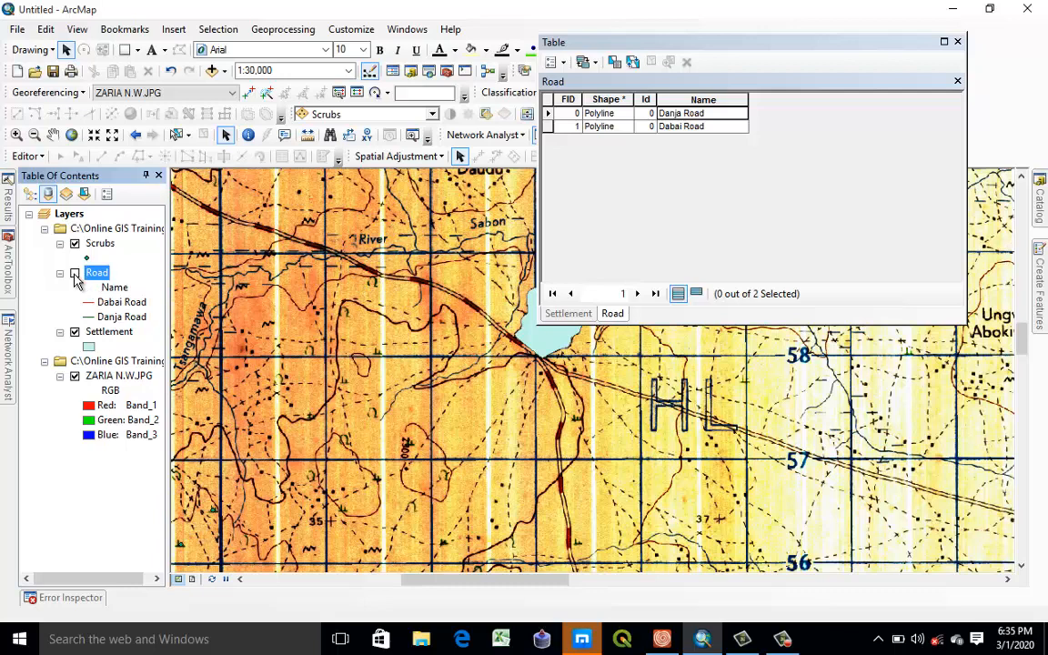
{"action": "left_click", "coordinate": [75, 273]}
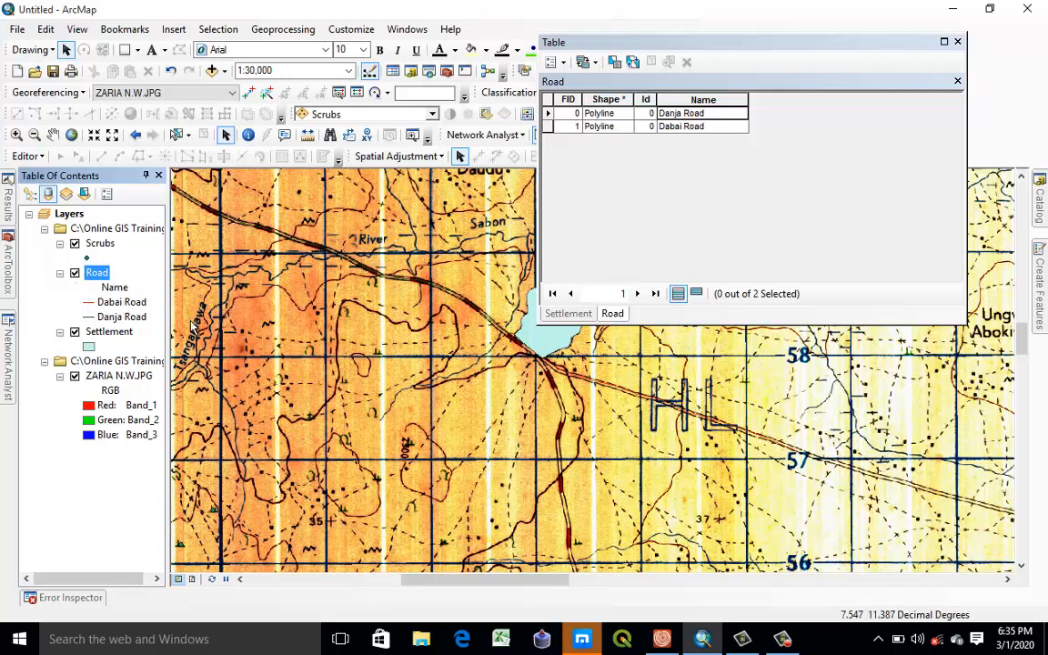
Change the Dabai Road line symbol to Freeway, Under Construction.
{"action": "left_click", "coordinate": [91, 303]}
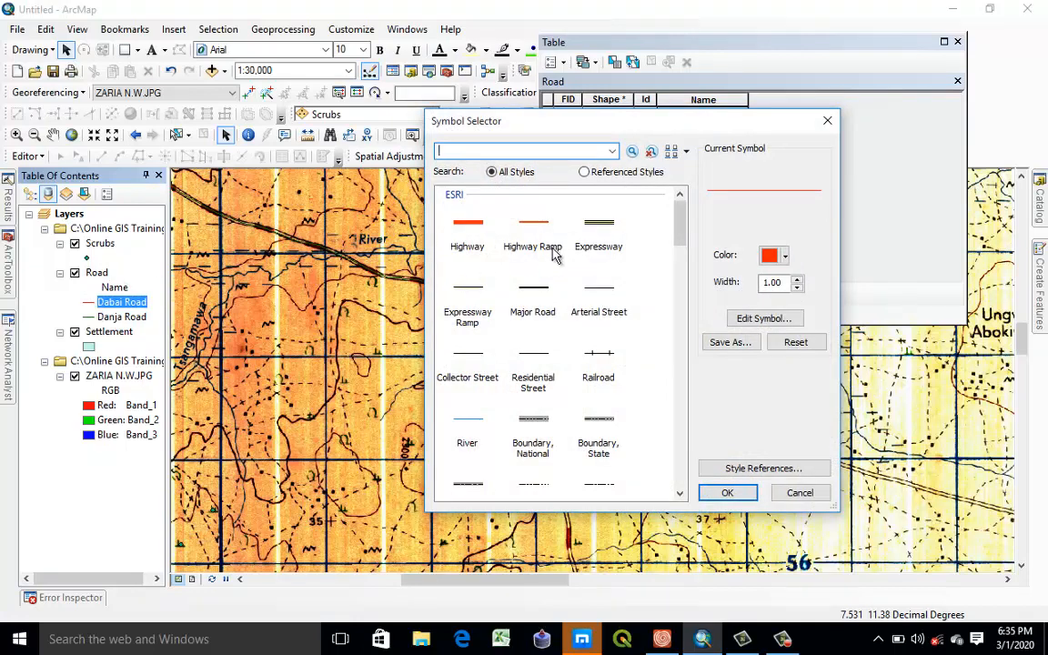
{"action": "left_click_drag", "start_coordinate": [685, 222], "coordinate": [686, 268]}
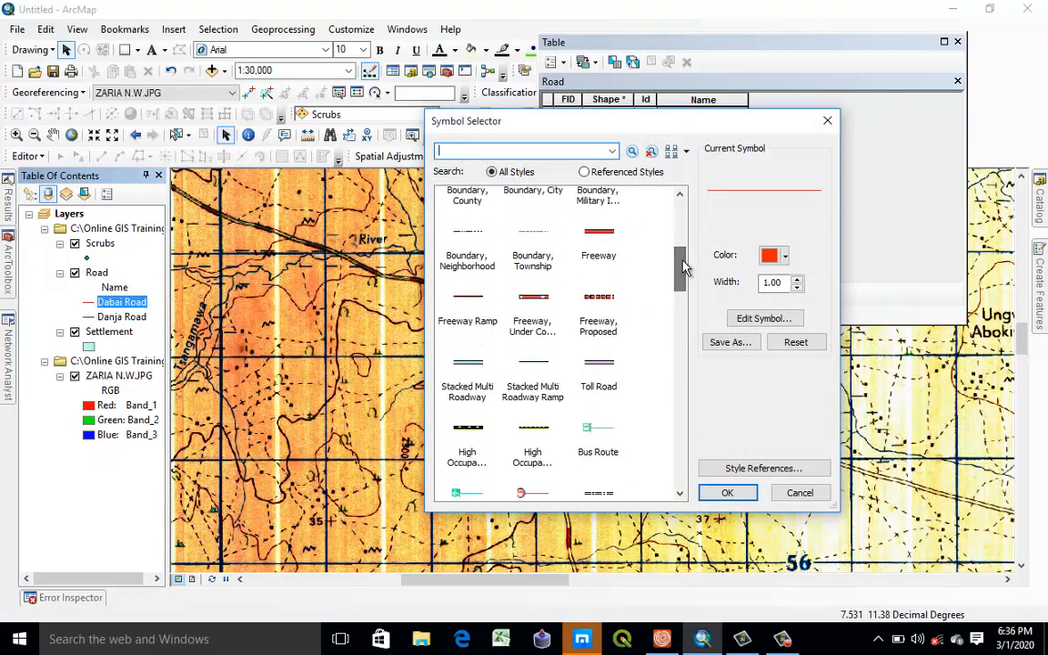
{"action": "left_click", "coordinate": [536, 303]}
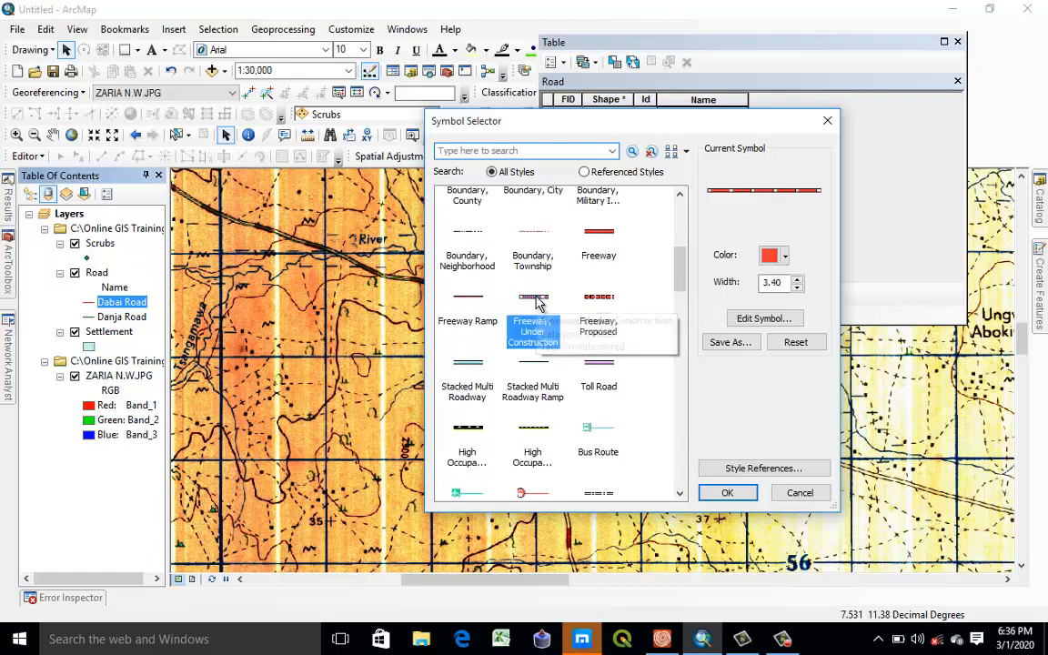
{"action": "left_click", "coordinate": [727, 493]}
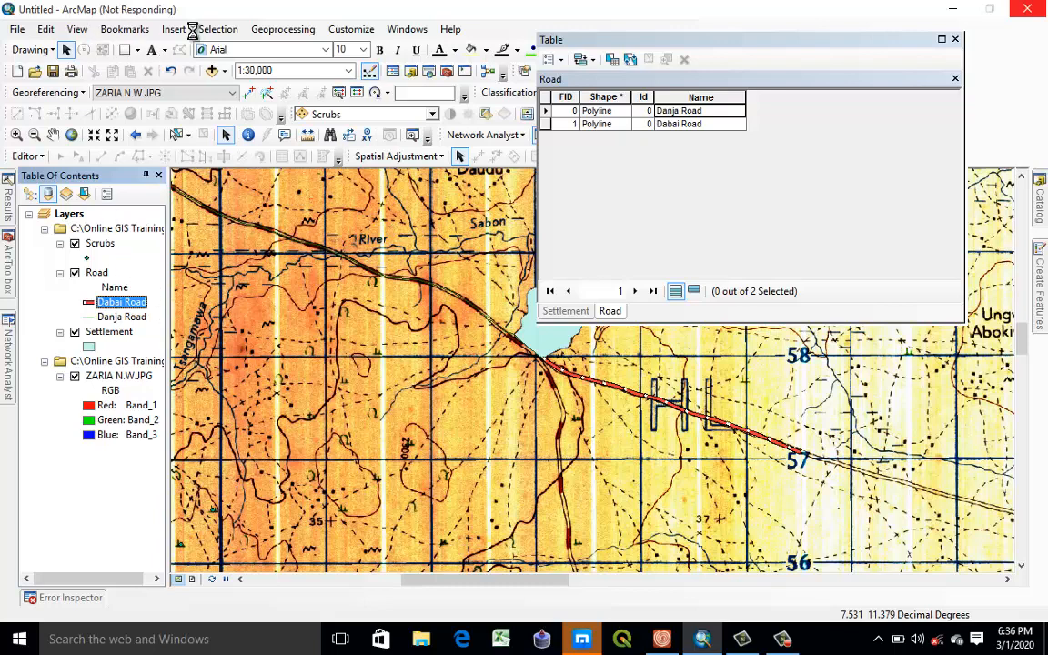
{"action": "mouse_move", "coordinate": [795, 647]}
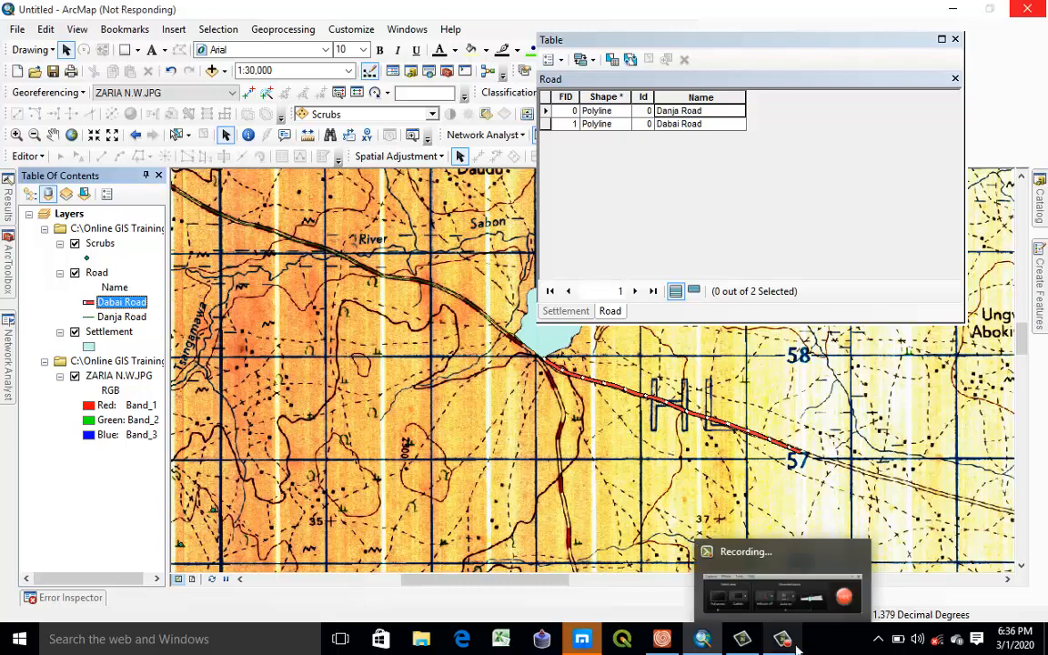
{"action": "left_click", "coordinate": [762, 591]}
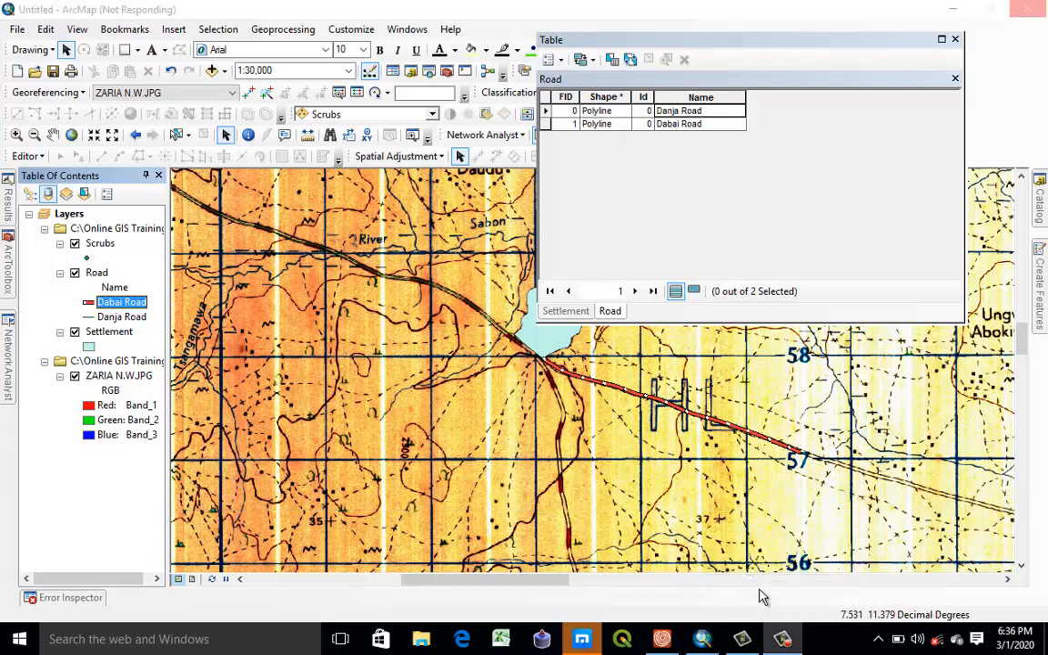
{"action": "left_click", "coordinate": [860, 558]}
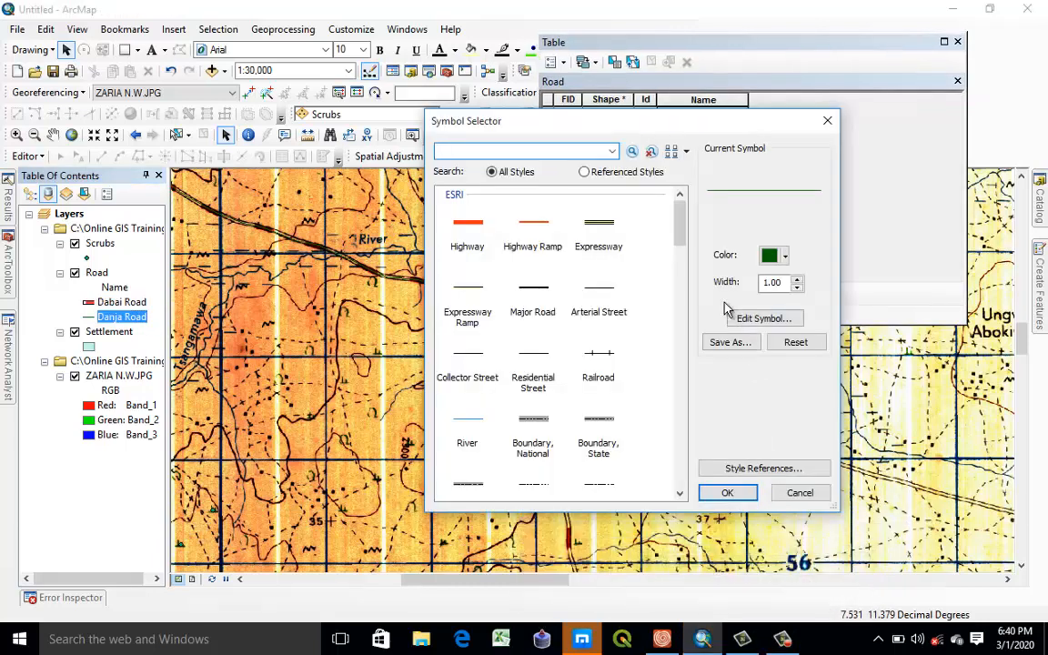
Change the Danja Road line symbol to Freeway, Under Construction.
{"action": "left_click_drag", "start_coordinate": [682, 226], "coordinate": [681, 271]}
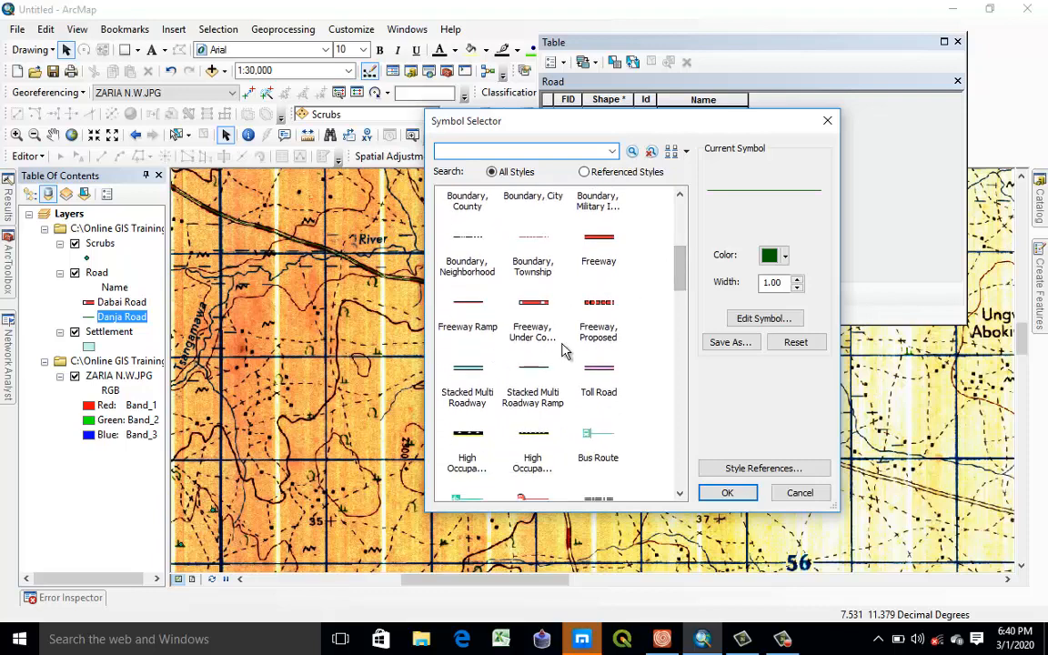
{"action": "left_click", "coordinate": [534, 309]}
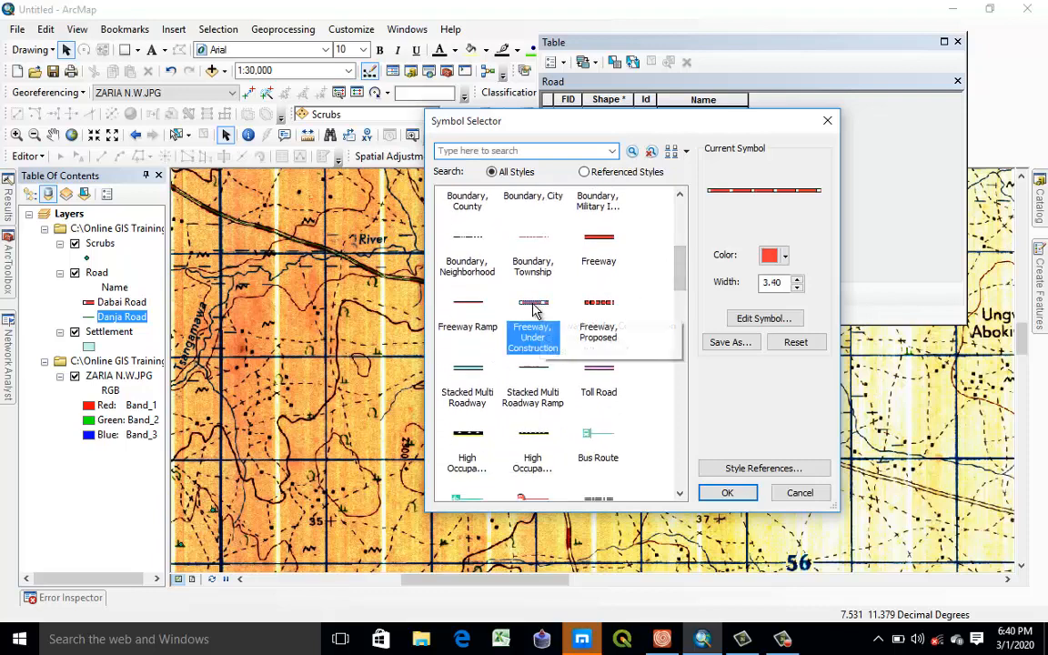
{"action": "left_click", "coordinate": [727, 494]}
{"action": "left_click", "coordinate": [782, 639]}
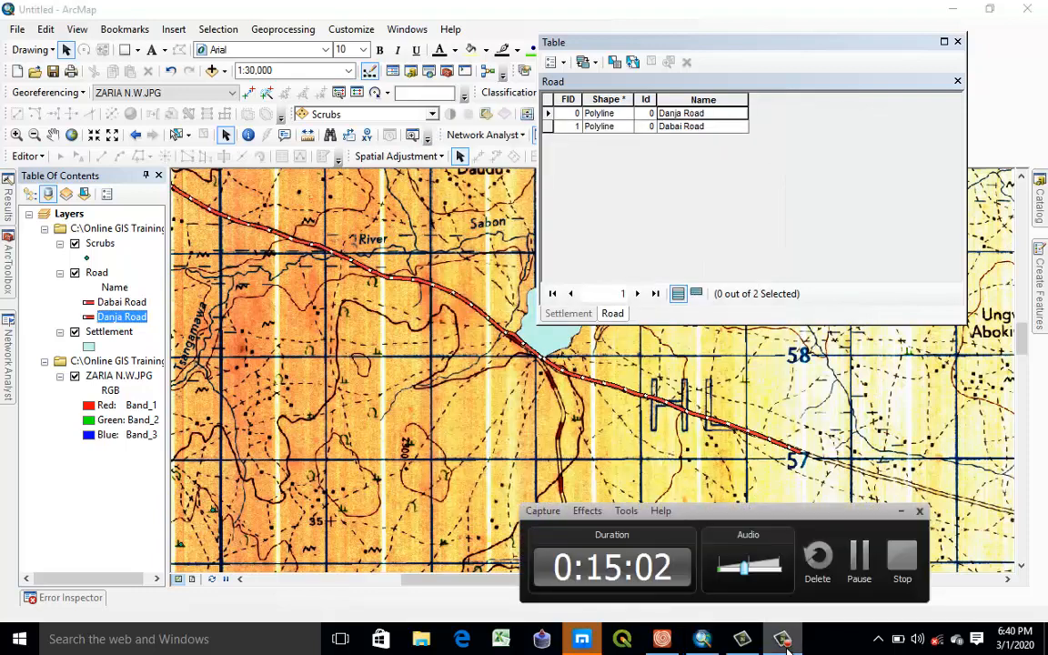
{"action": "left_click", "coordinate": [786, 644]}
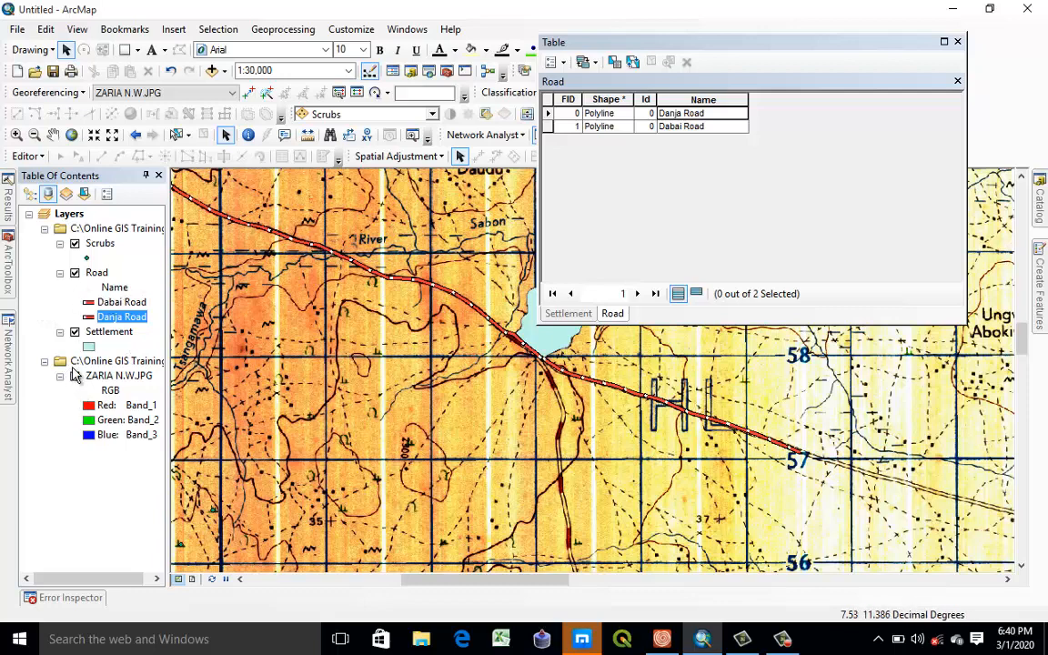
Toggle the Road layer off and on to check the road symbols against the scanned map.
{"action": "left_click", "coordinate": [75, 272]}
{"action": "left_click", "coordinate": [75, 273]}
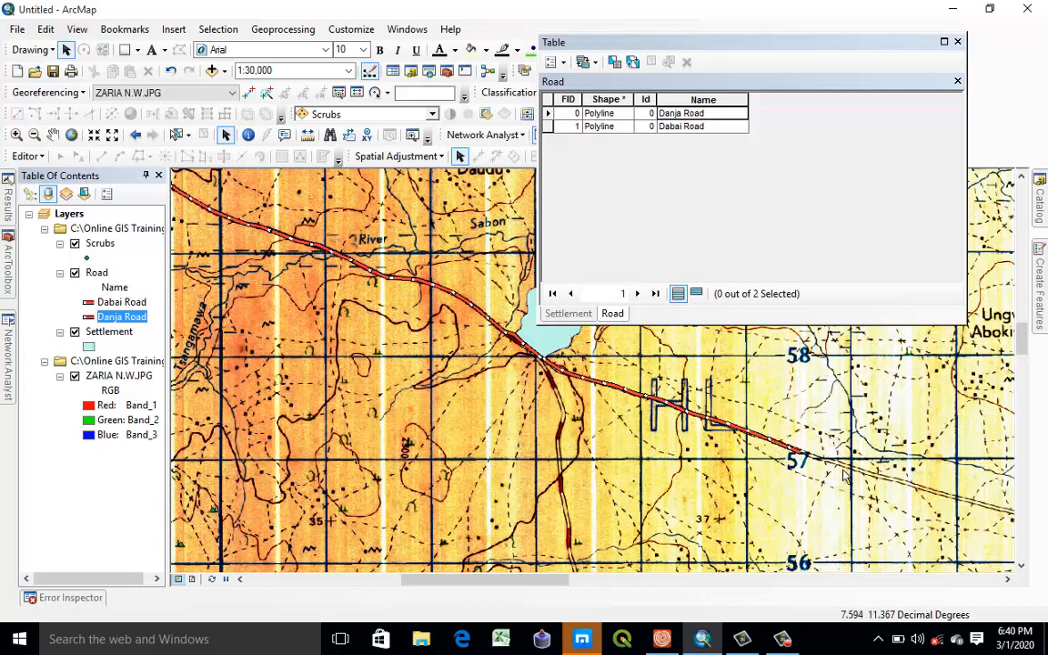
Change the Dabai Road line symbol to Double, Plain.
{"action": "left_click", "coordinate": [88, 302]}
{"action": "left_click_drag", "start_coordinate": [680, 228], "coordinate": [696, 407]}
{"action": "left_click", "coordinate": [467, 355]}
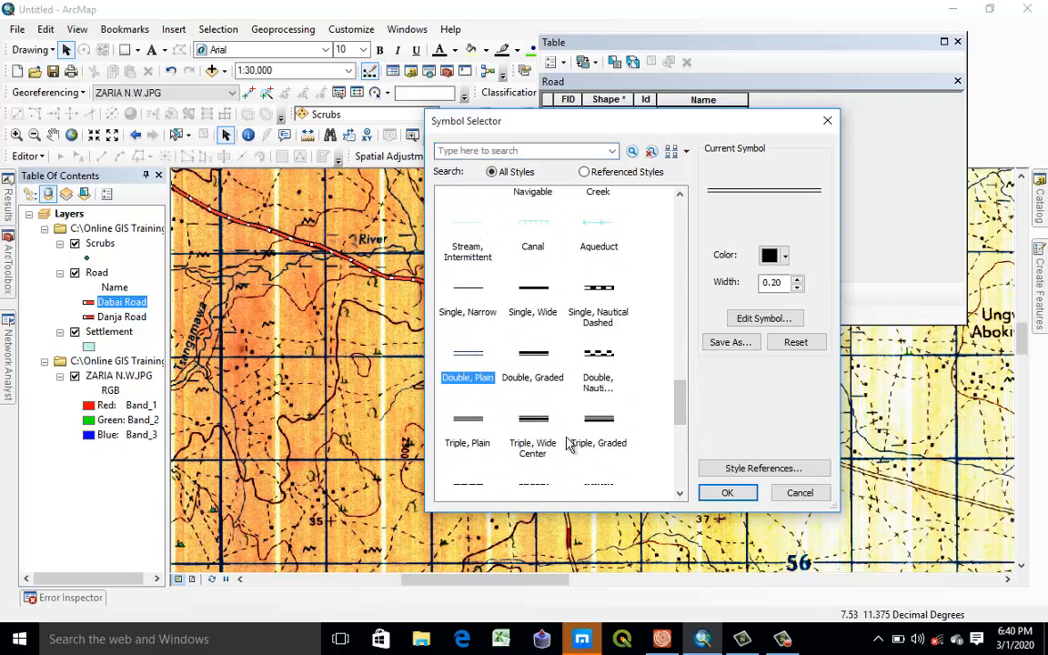
{"action": "left_click", "coordinate": [727, 494]}
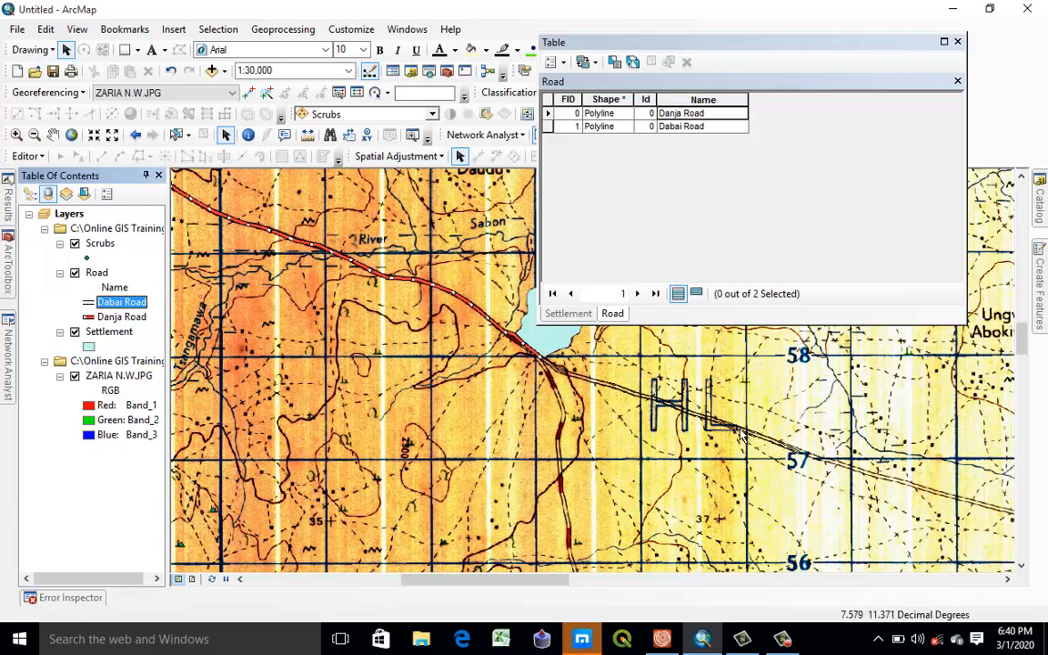
Change the Settlement layer's fill symbol to 10% Crosshatch.
{"action": "left_click", "coordinate": [87, 346]}
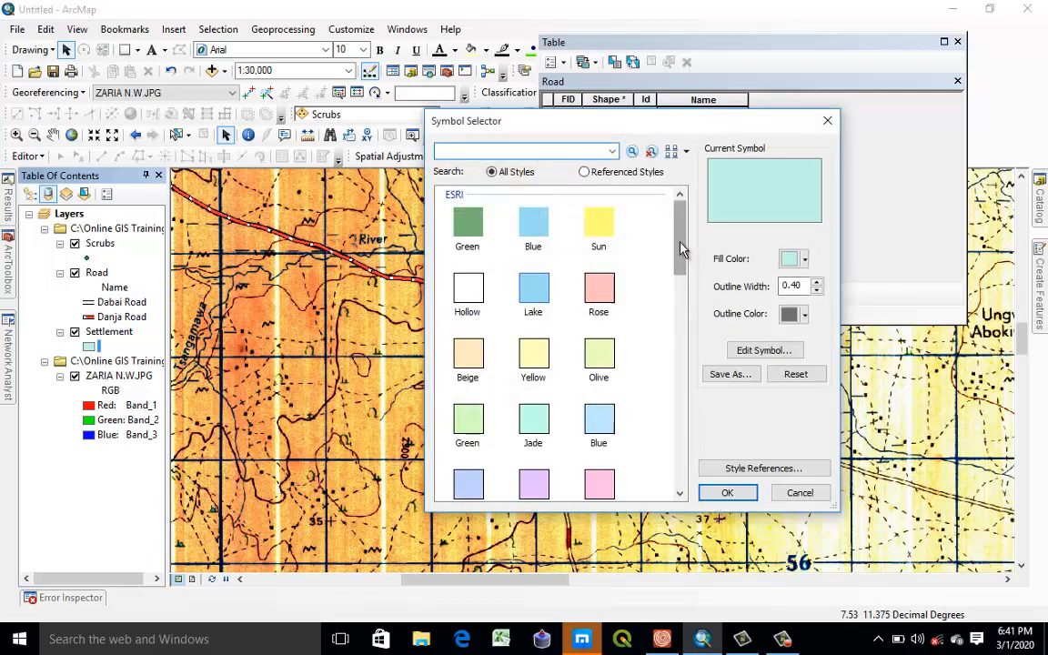
{"action": "left_click_drag", "start_coordinate": [680, 249], "coordinate": [680, 421]}
{"action": "left_click", "coordinate": [533, 299]}
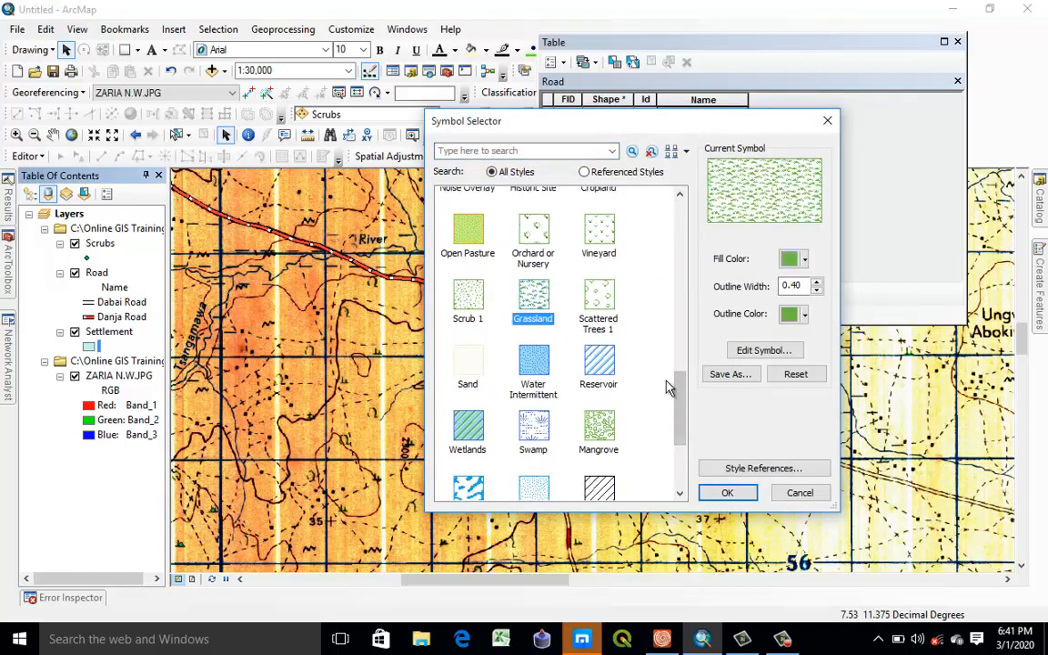
{"action": "left_click", "coordinate": [598, 489]}
{"action": "scroll", "coordinate": [677, 391], "scroll_direction": "down", "scroll_amount": 2}
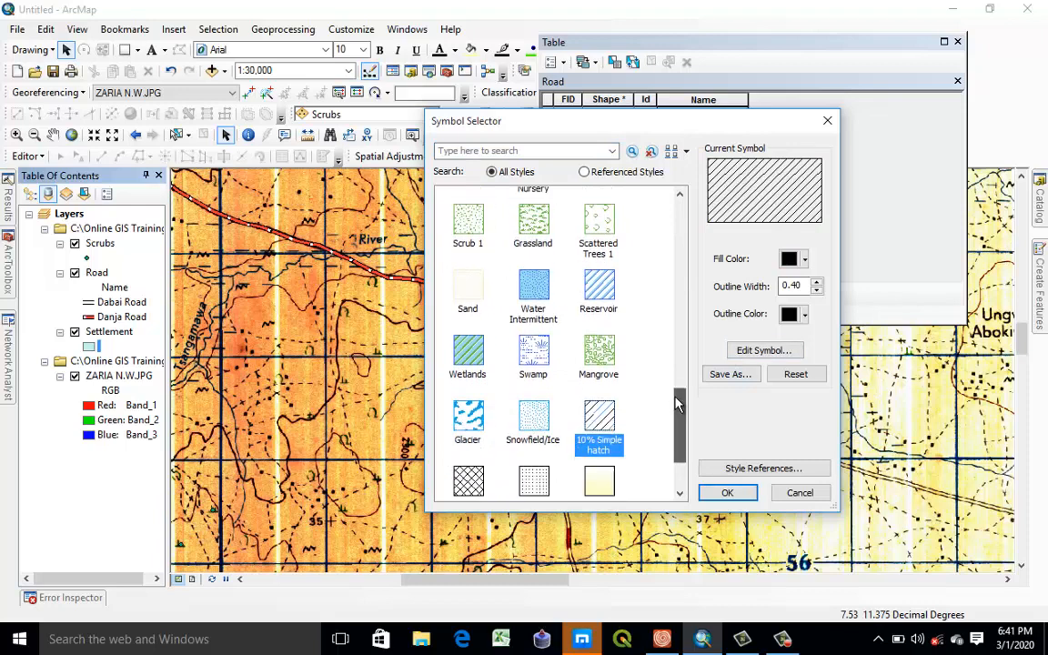
{"action": "scroll", "coordinate": [676, 404], "scroll_direction": "down", "scroll_amount": 2}
{"action": "left_click", "coordinate": [470, 390]}
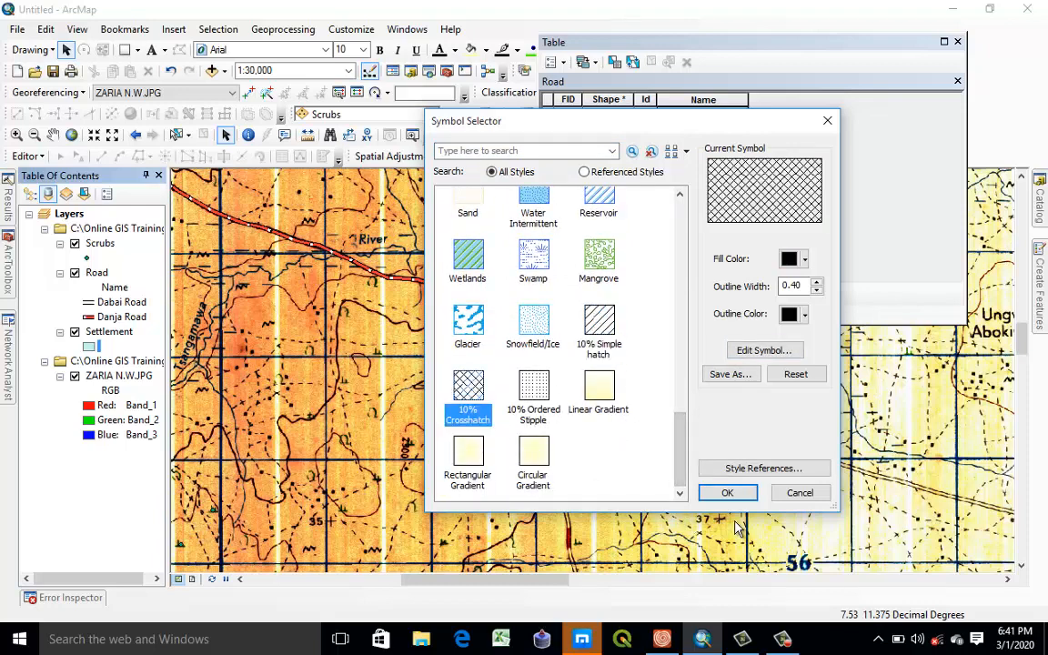
{"action": "left_click", "coordinate": [710, 492]}
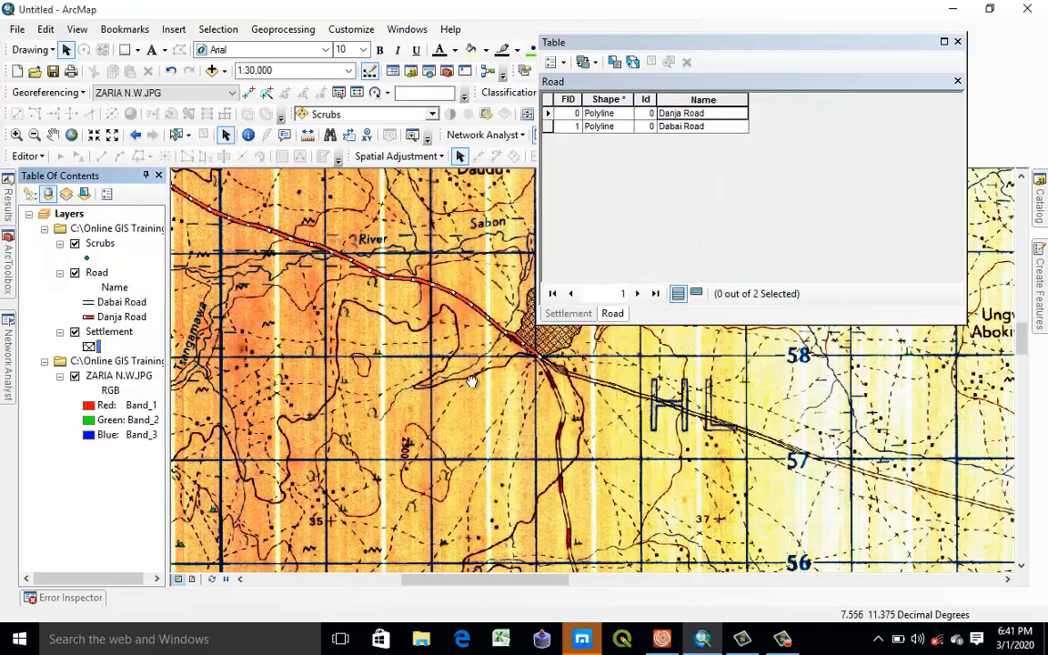
{"action": "left_click_drag", "start_coordinate": [472, 382], "coordinate": [429, 442]}
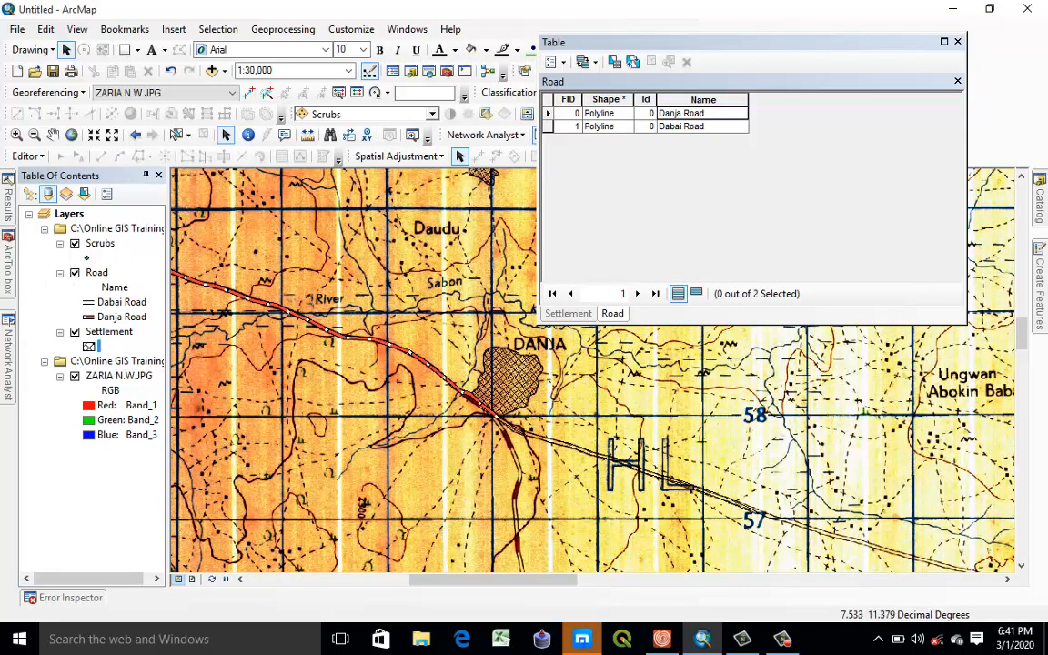
{"action": "left_click", "coordinate": [87, 258]}
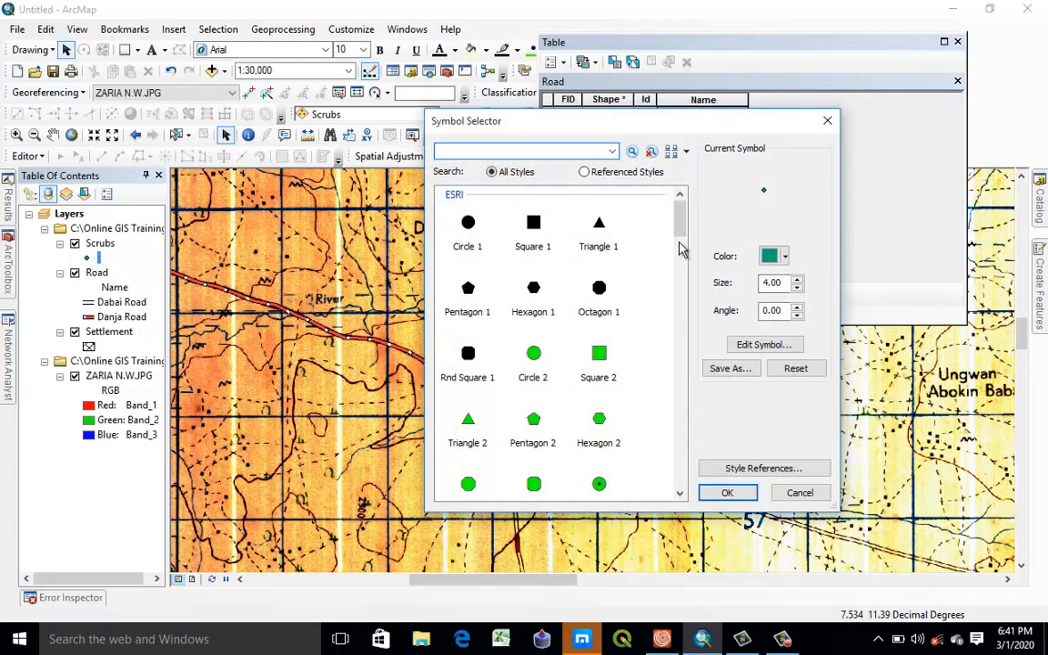
{"action": "left_click_drag", "start_coordinate": [679, 219], "coordinate": [679, 477]}
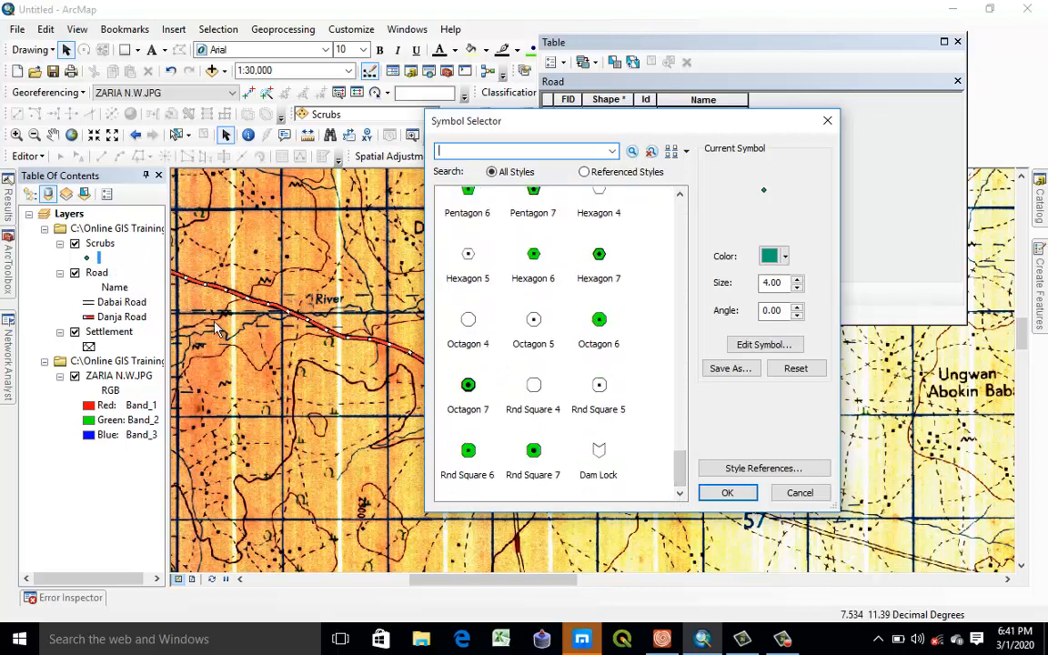
{"action": "left_click", "coordinate": [827, 120]}
Change the Scrubs point symbol's type to Character Marker Symbol.
{"action": "left_click_drag", "start_coordinate": [293, 440], "coordinate": [441, 269]}
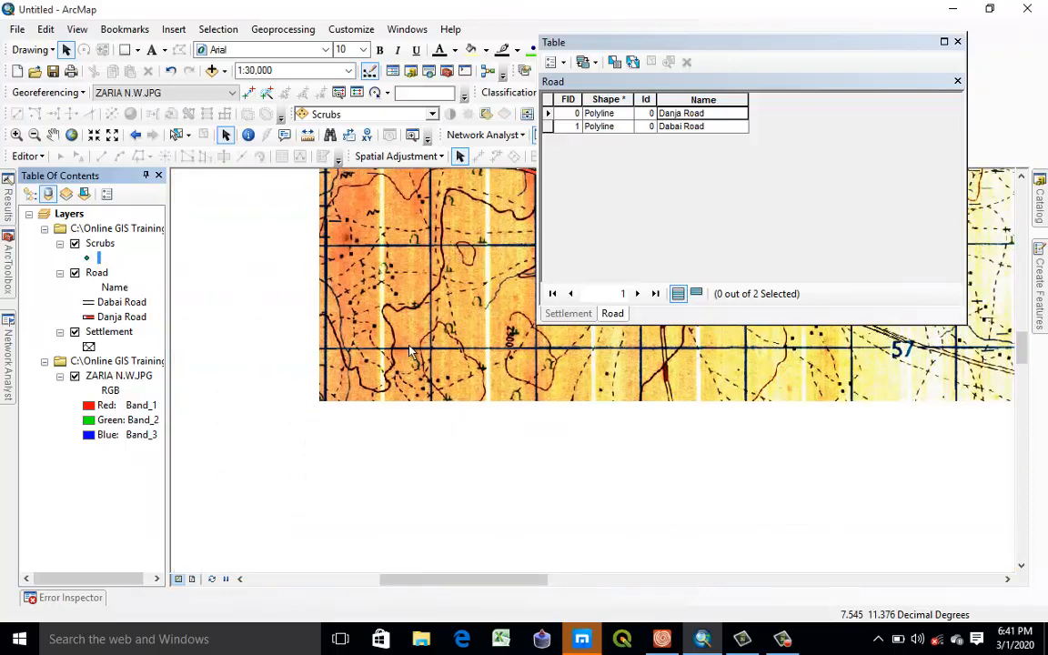
{"action": "scroll", "coordinate": [355, 416], "scroll_direction": "up", "scroll_amount": 2}
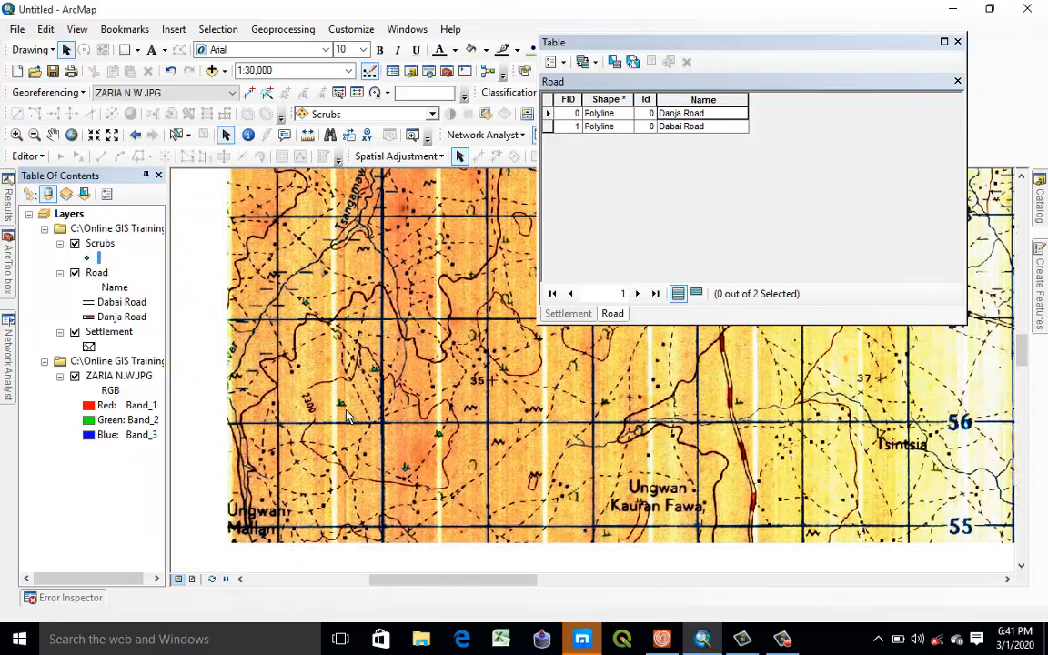
{"action": "scroll", "coordinate": [347, 420], "scroll_direction": "up", "scroll_amount": 3}
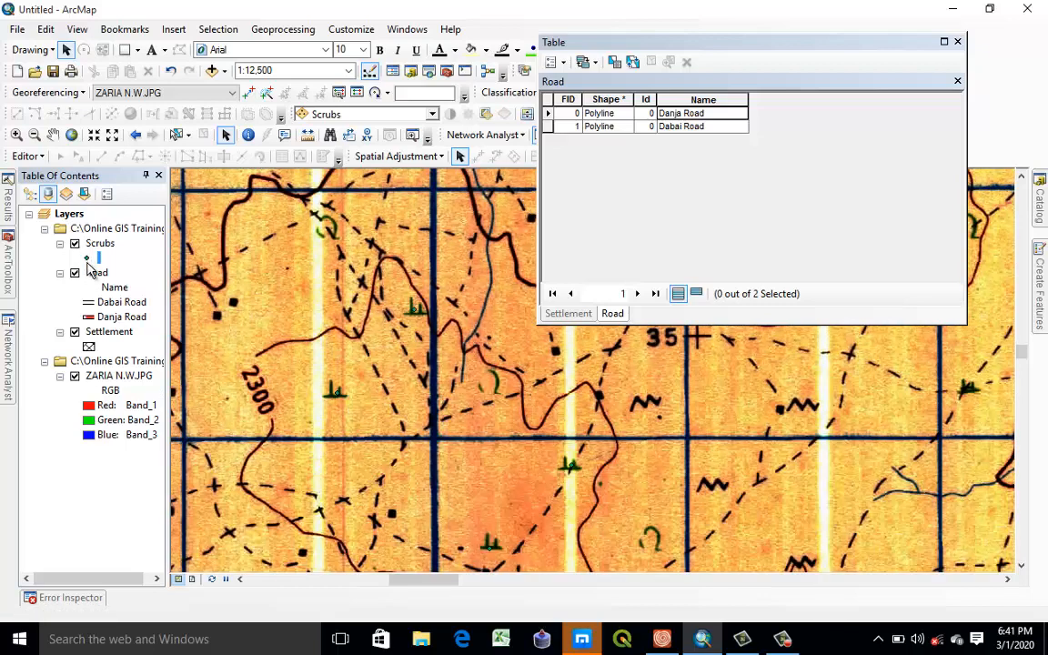
{"action": "left_click", "coordinate": [86, 258]}
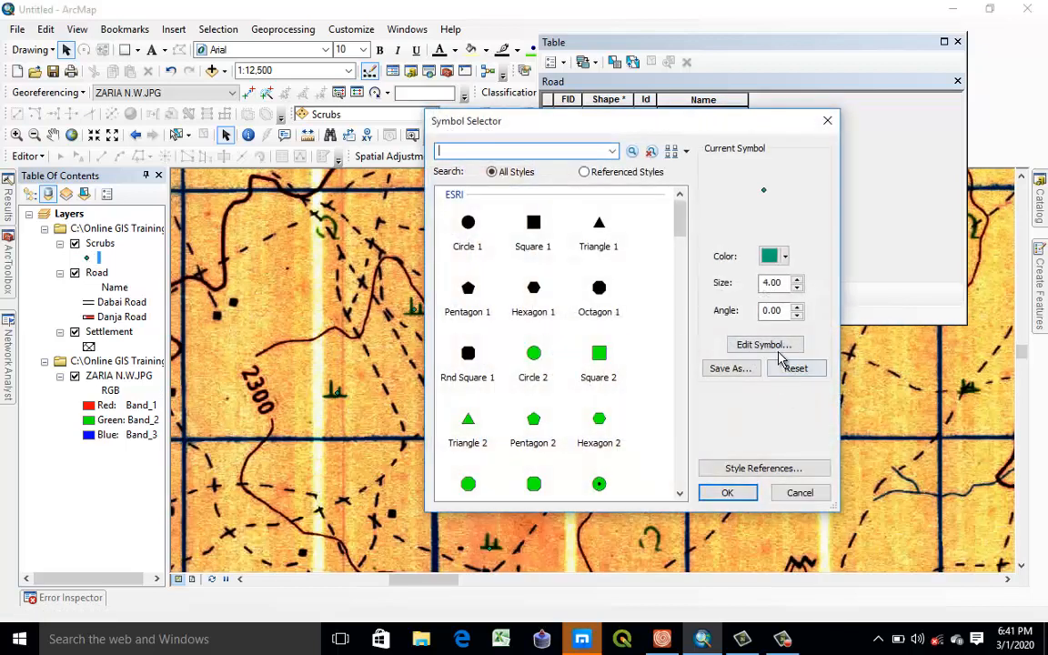
{"action": "left_click", "coordinate": [746, 346]}
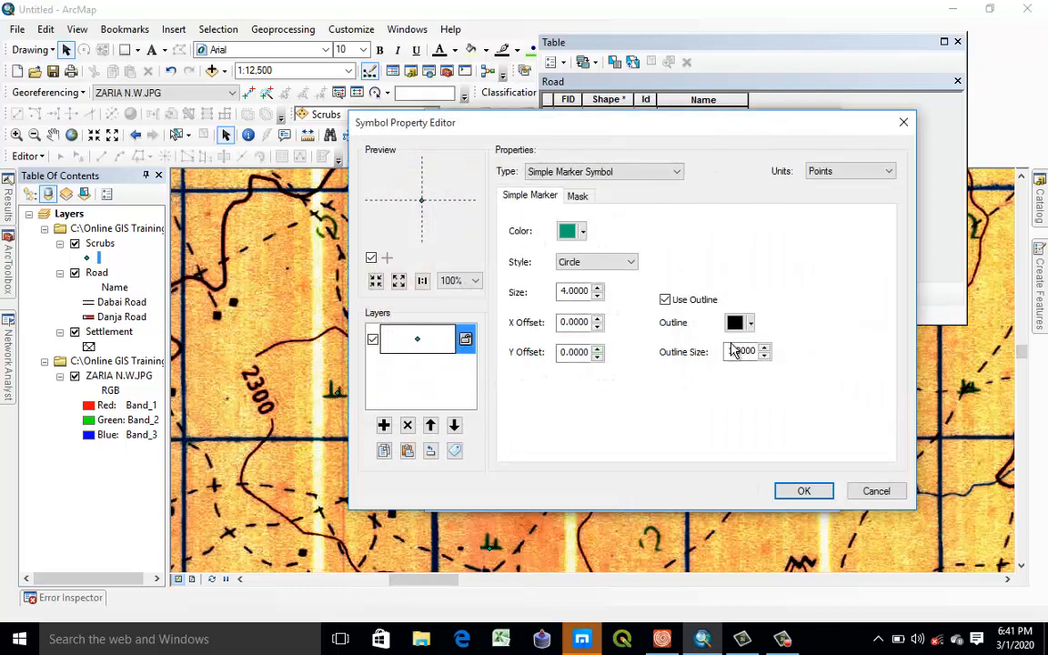
{"action": "left_click", "coordinate": [628, 173]}
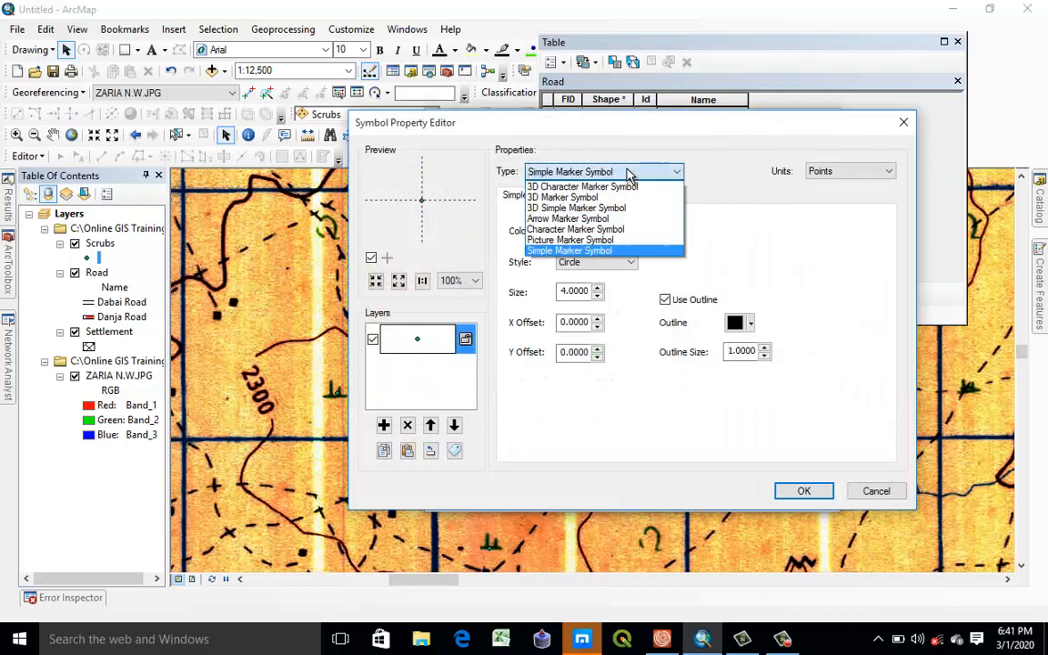
{"action": "left_click", "coordinate": [615, 232]}
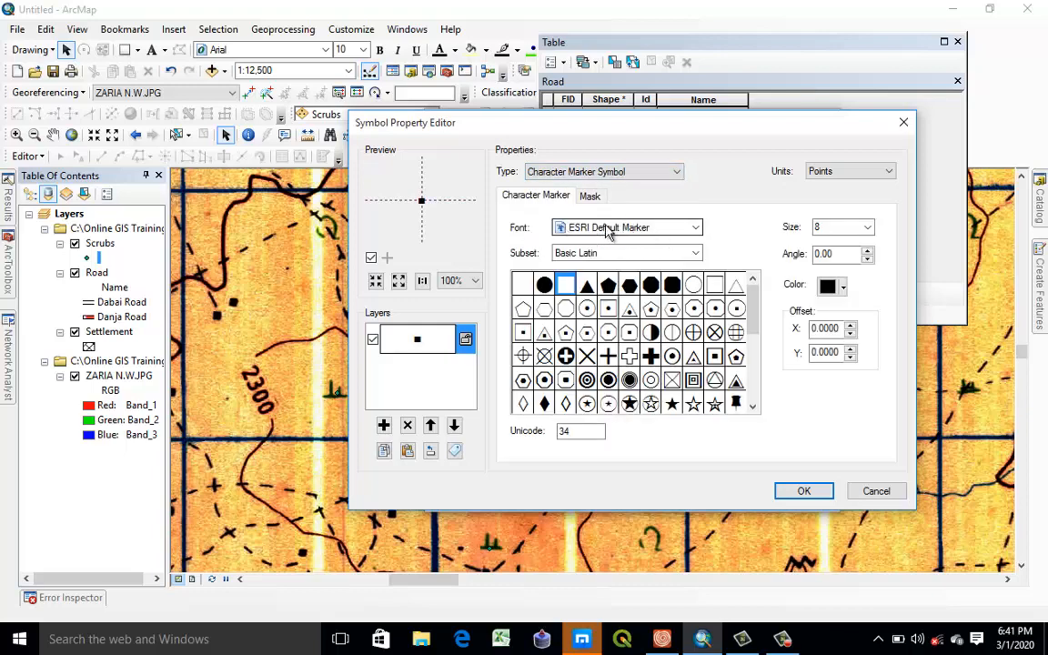
Switch the Scrubs marker font to ESRI IGL Font16 and look through its characters for a scrub shape.
{"action": "left_click", "coordinate": [695, 228]}
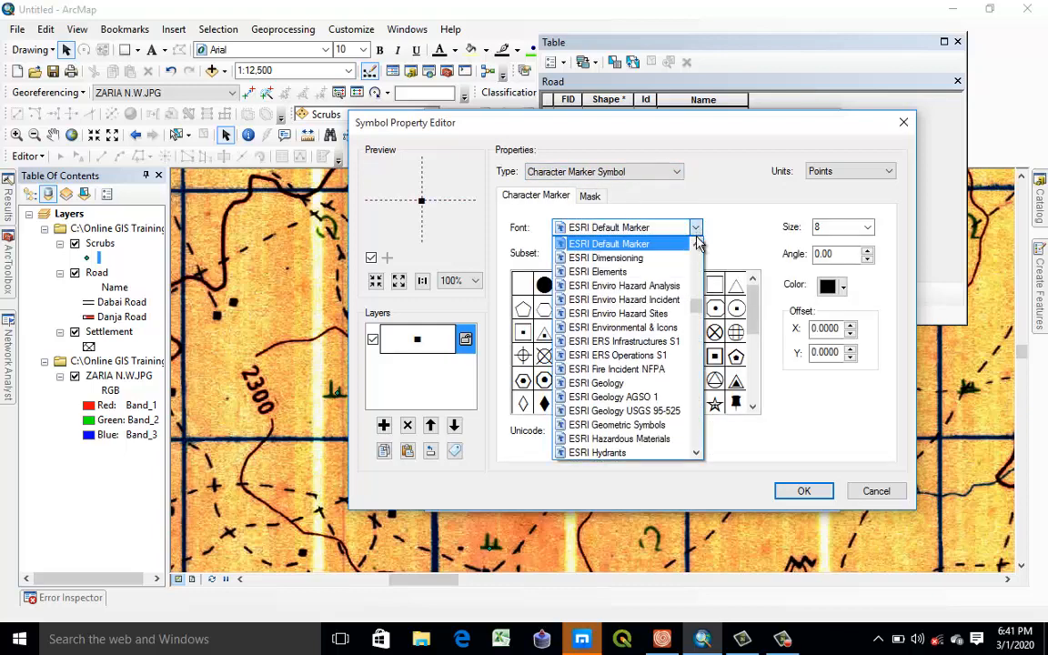
{"action": "scroll", "coordinate": [625, 300], "scroll_direction": "down", "scroll_amount": 7}
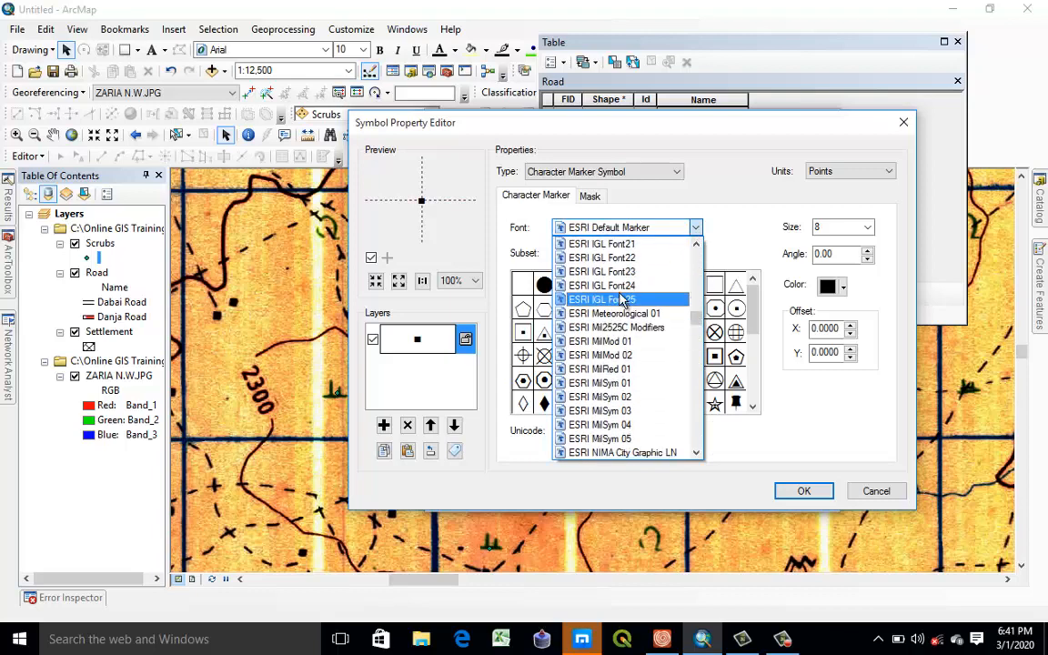
{"action": "scroll", "coordinate": [623, 309], "scroll_direction": "up", "scroll_amount": 3}
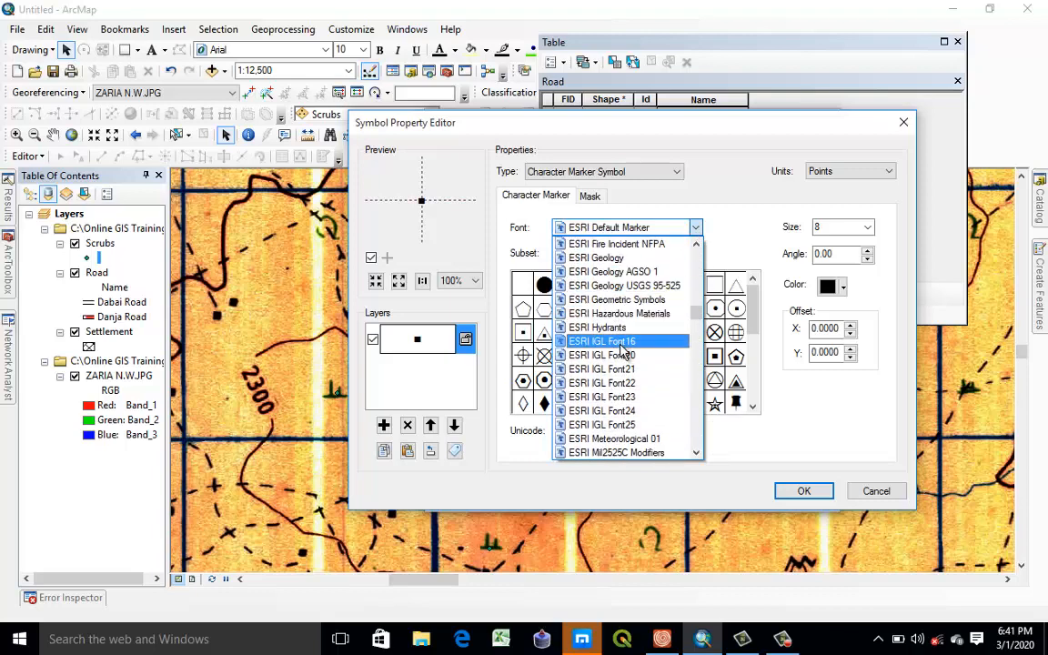
{"action": "left_click", "coordinate": [621, 343]}
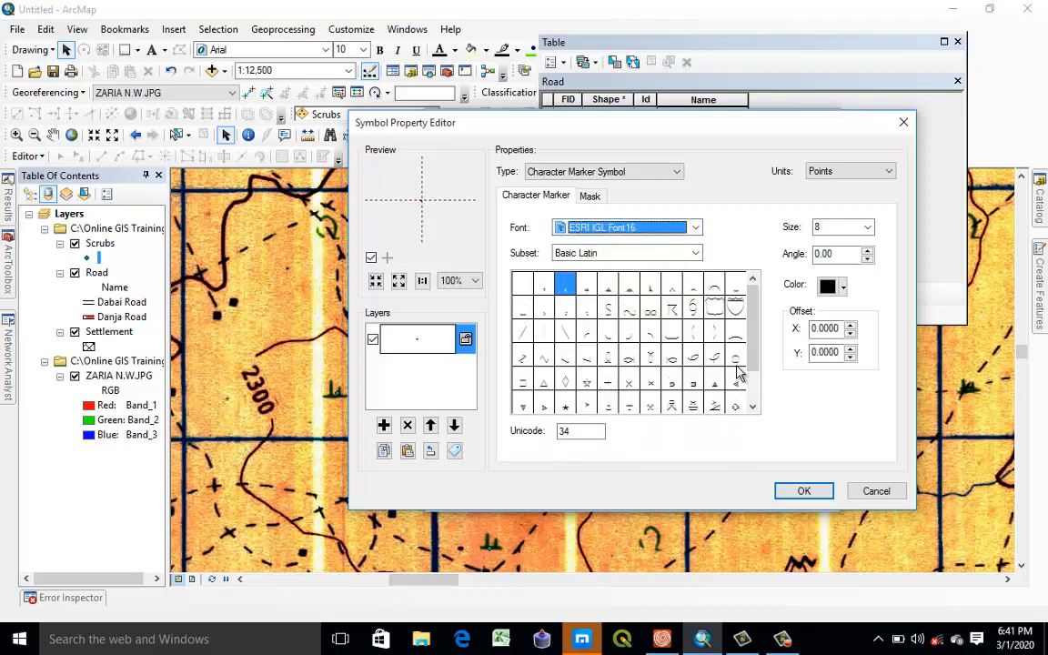
{"action": "left_click_drag", "start_coordinate": [753, 314], "coordinate": [755, 341]}
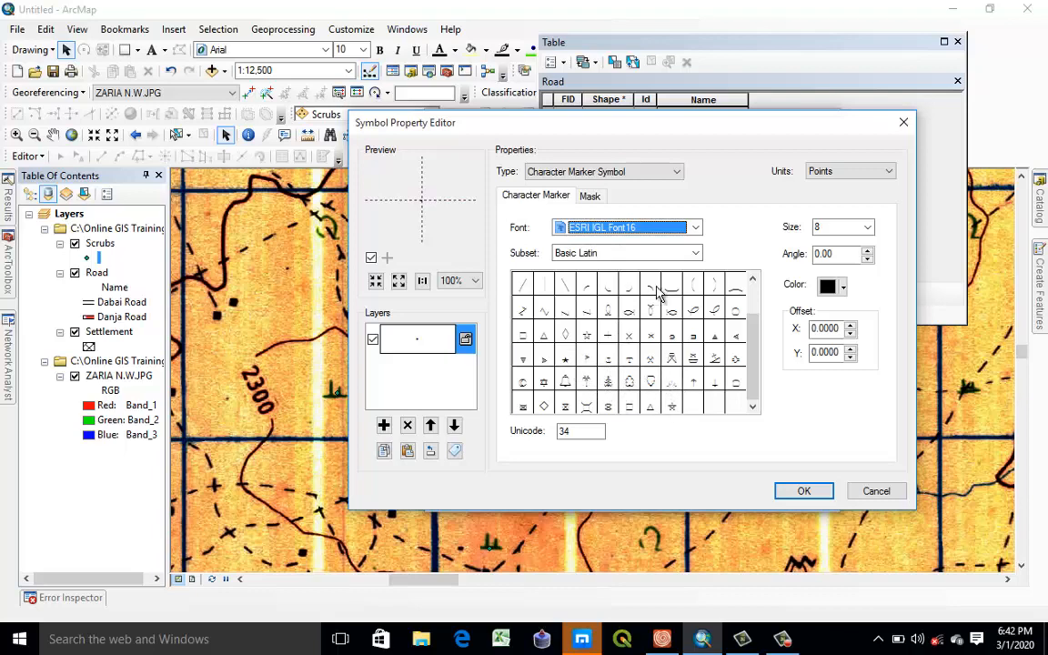
Set the Scrubs marker font to ESRI IGL Font20 and pick the scrub-like character with Unicode 88.
{"action": "left_click", "coordinate": [626, 227]}
{"action": "left_click", "coordinate": [653, 268]}
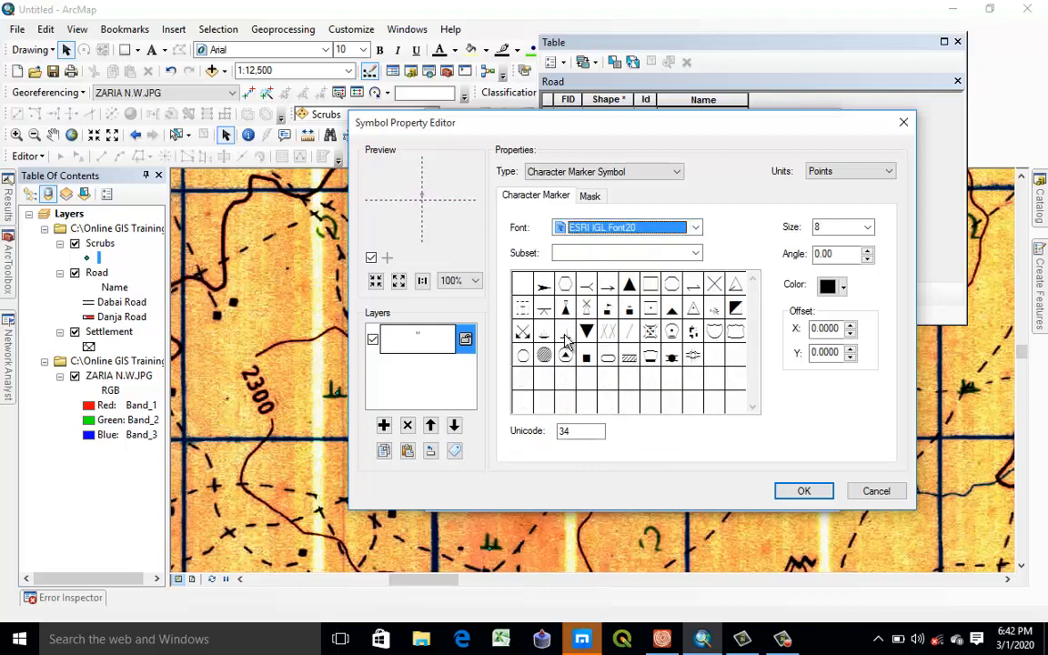
{"action": "left_click", "coordinate": [564, 336]}
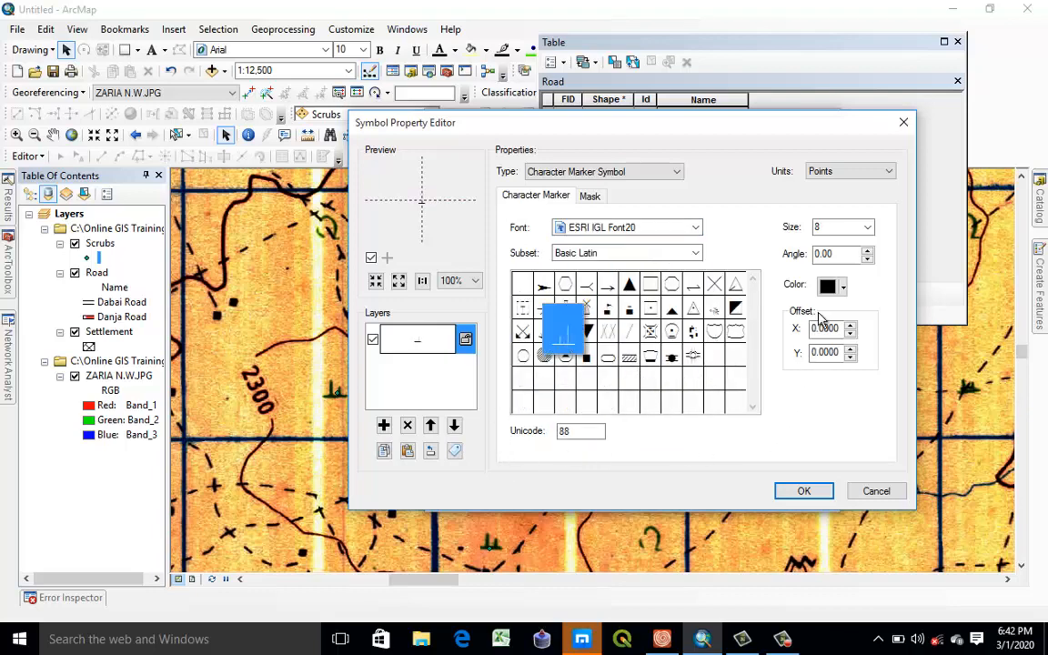
Color the Scrubs character marker green, set its size to 10, and apply the symbol.
{"action": "left_click", "coordinate": [842, 287]}
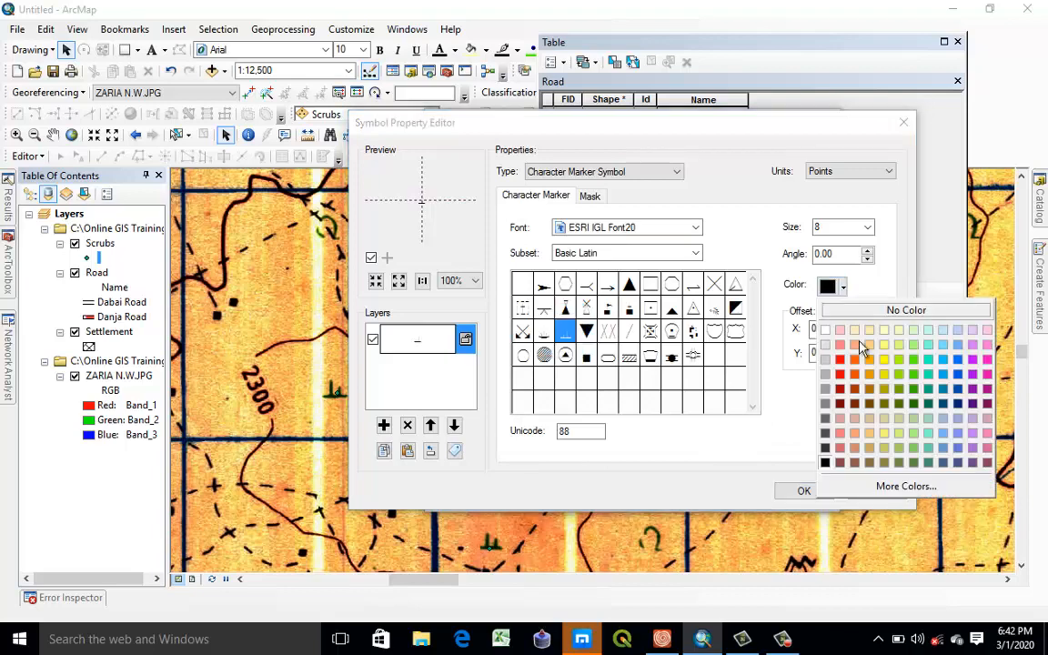
{"action": "left_click", "coordinate": [909, 388]}
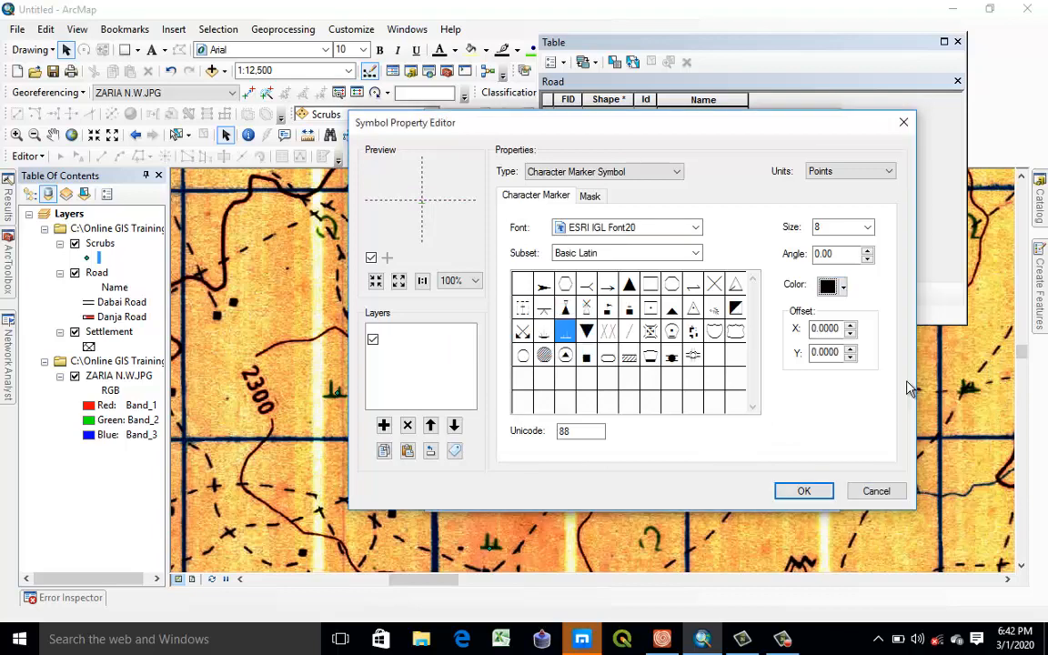
{"action": "left_click", "coordinate": [787, 492]}
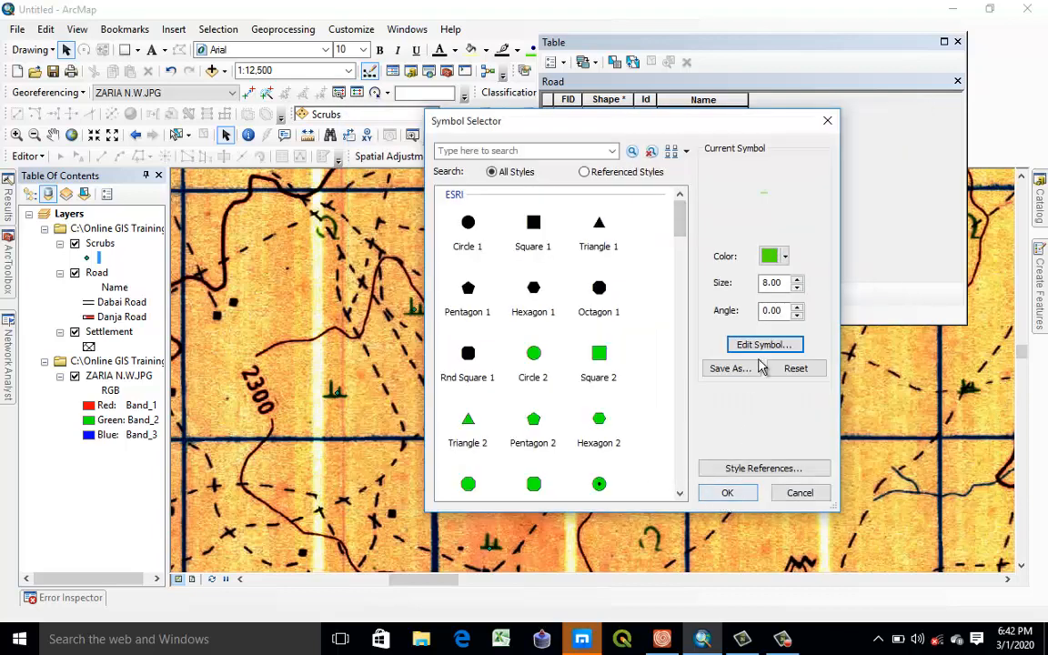
{"action": "left_click", "coordinate": [797, 280]}
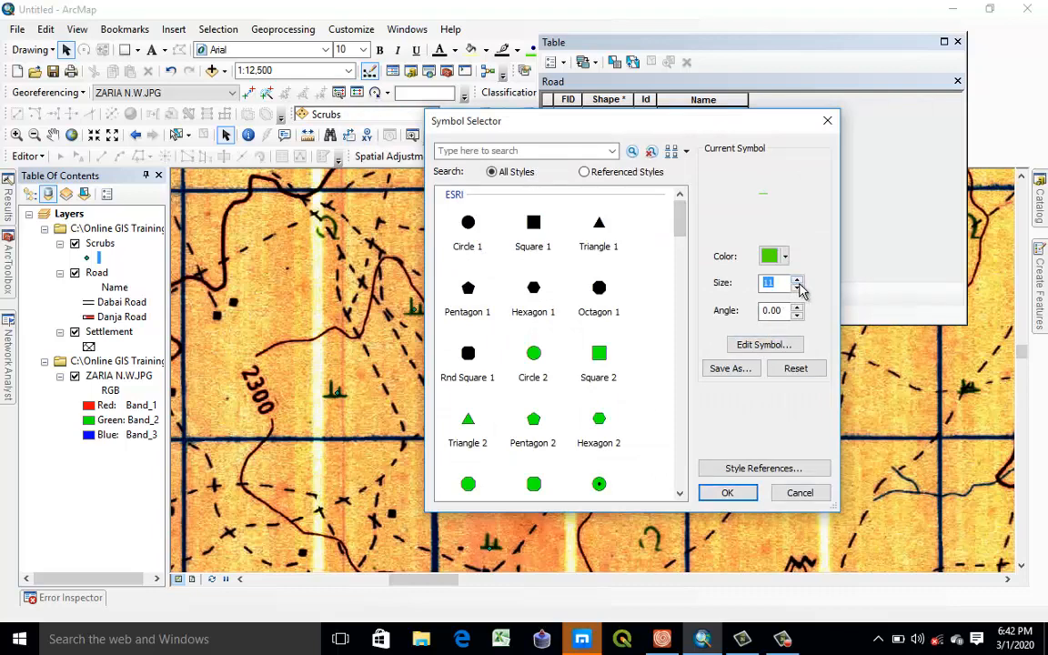
{"action": "left_click", "coordinate": [727, 492]}
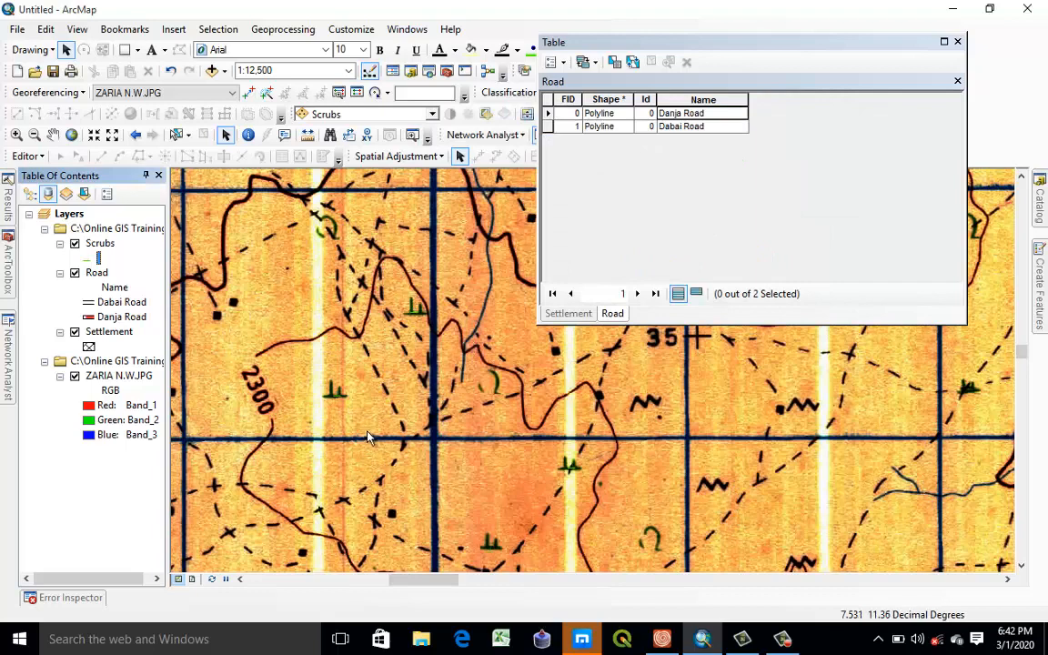
Toggle the ZARIA N.W.JPG scanned map off and on to check the Scrubs symbols.
{"action": "scroll", "coordinate": [365, 441], "scroll_direction": "down", "scroll_amount": 5}
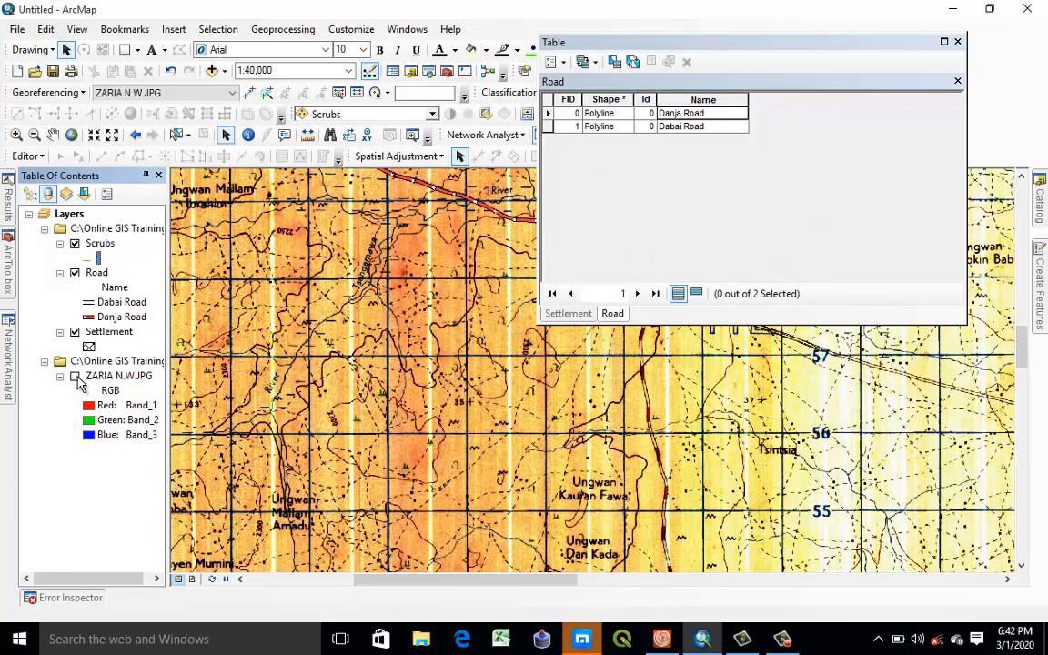
{"action": "left_click", "coordinate": [75, 376]}
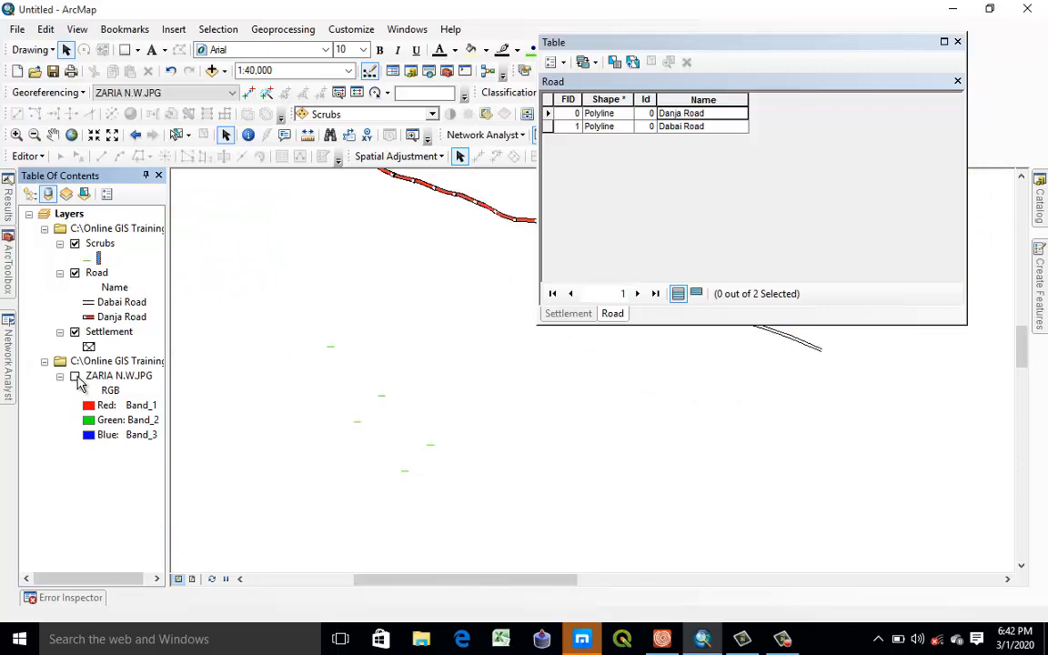
{"action": "left_click", "coordinate": [76, 377]}
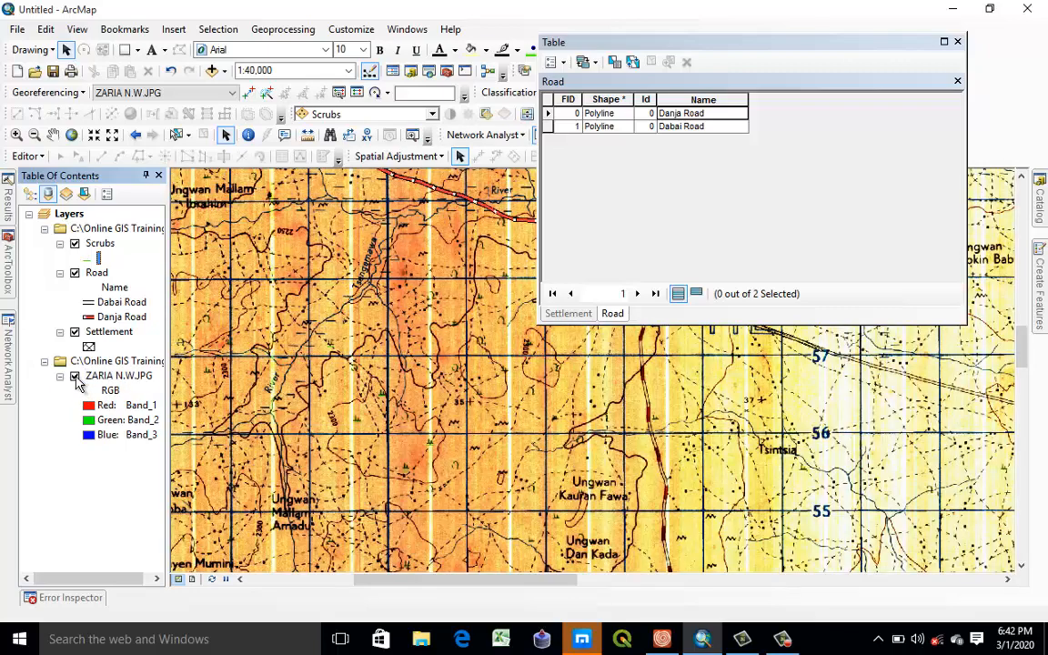
Set the Scrubs marker to dark green at size 17 and hide the ZARIA N.W.JPG scanned map.
{"action": "left_click", "coordinate": [94, 259]}
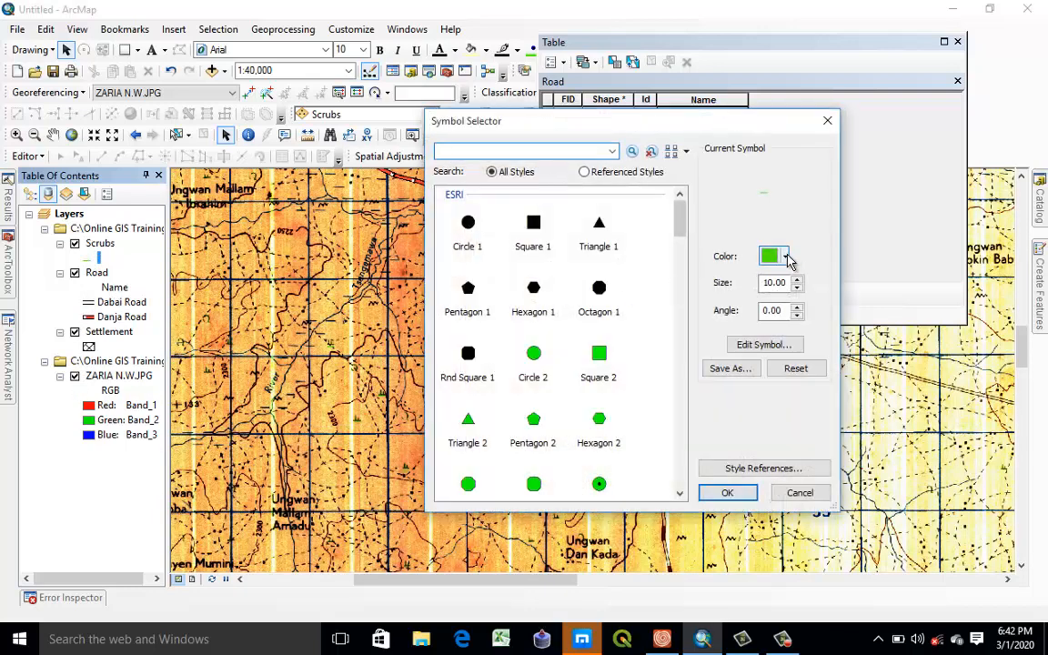
{"action": "left_click", "coordinate": [788, 257]}
{"action": "left_click", "coordinate": [854, 372]}
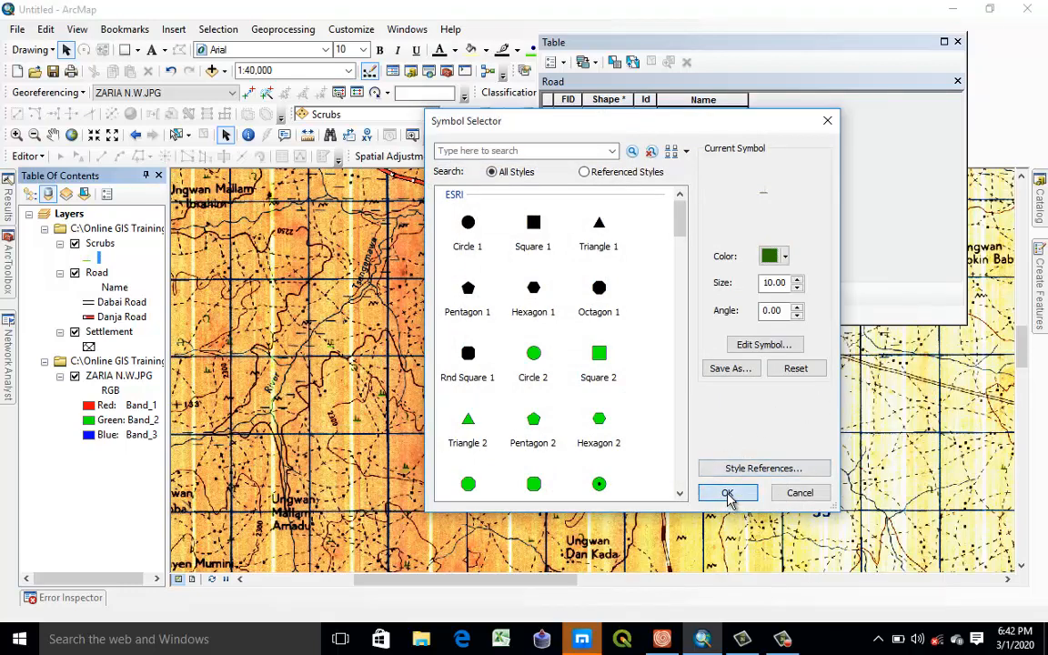
{"action": "left_click", "coordinate": [796, 279]}
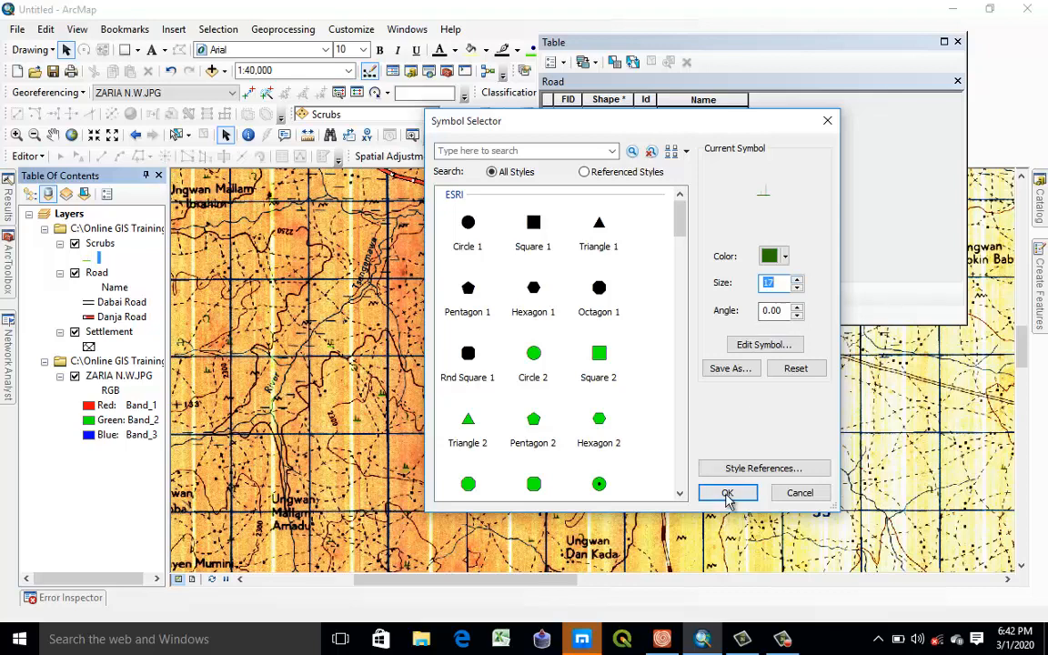
{"action": "left_click", "coordinate": [727, 492]}
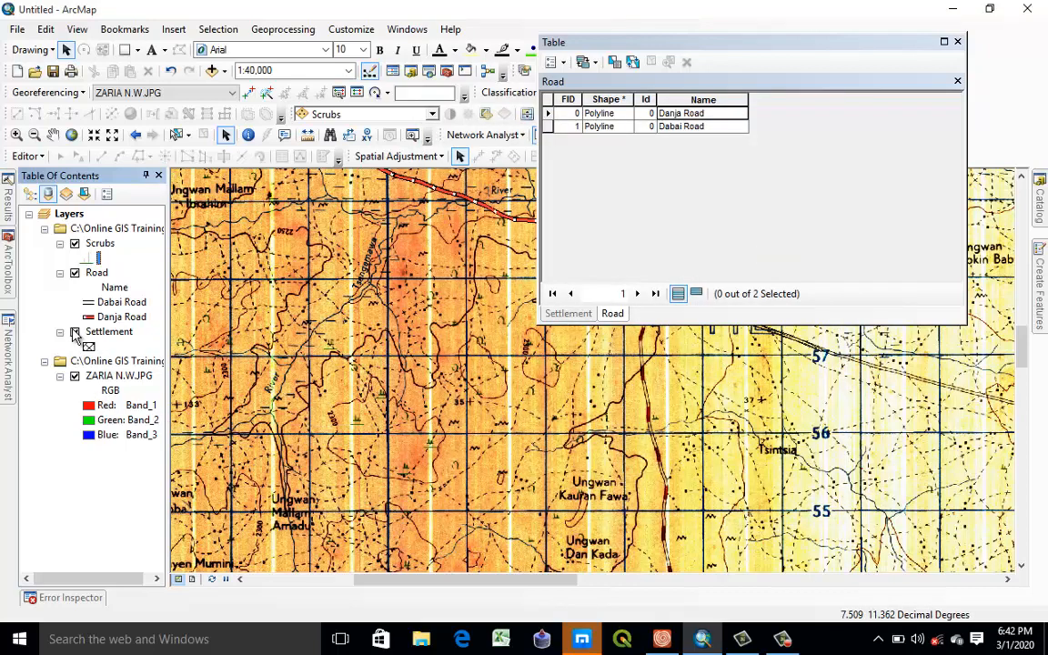
{"action": "left_click", "coordinate": [74, 376]}
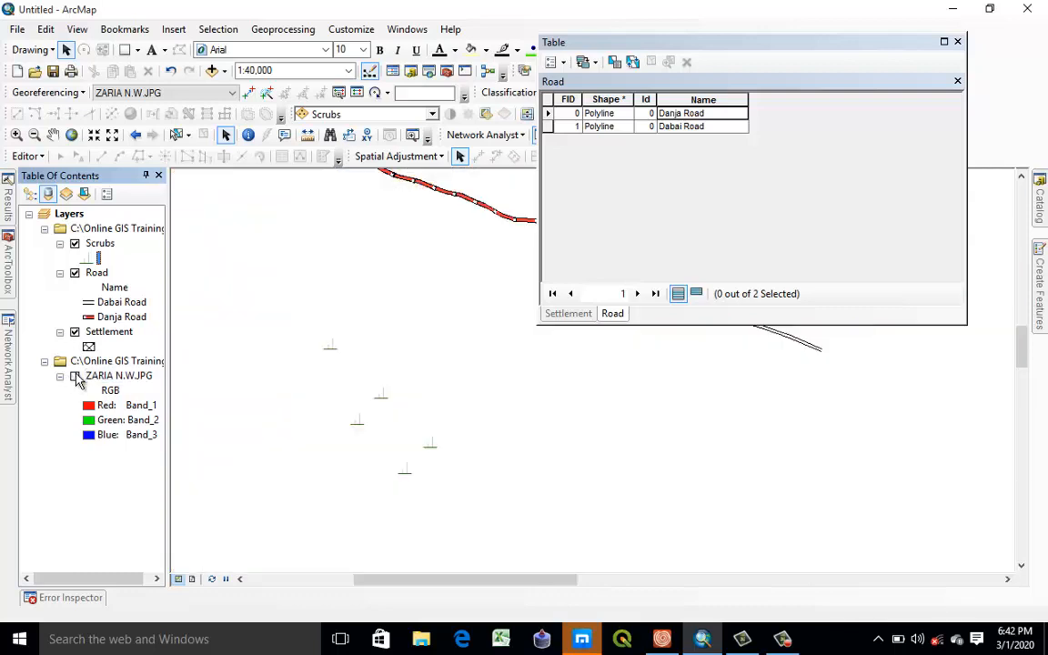
Show the ZARIA N.W.JPG scanned map again and inspect the map area around the Scrubs points.
{"action": "left_click", "coordinate": [74, 375]}
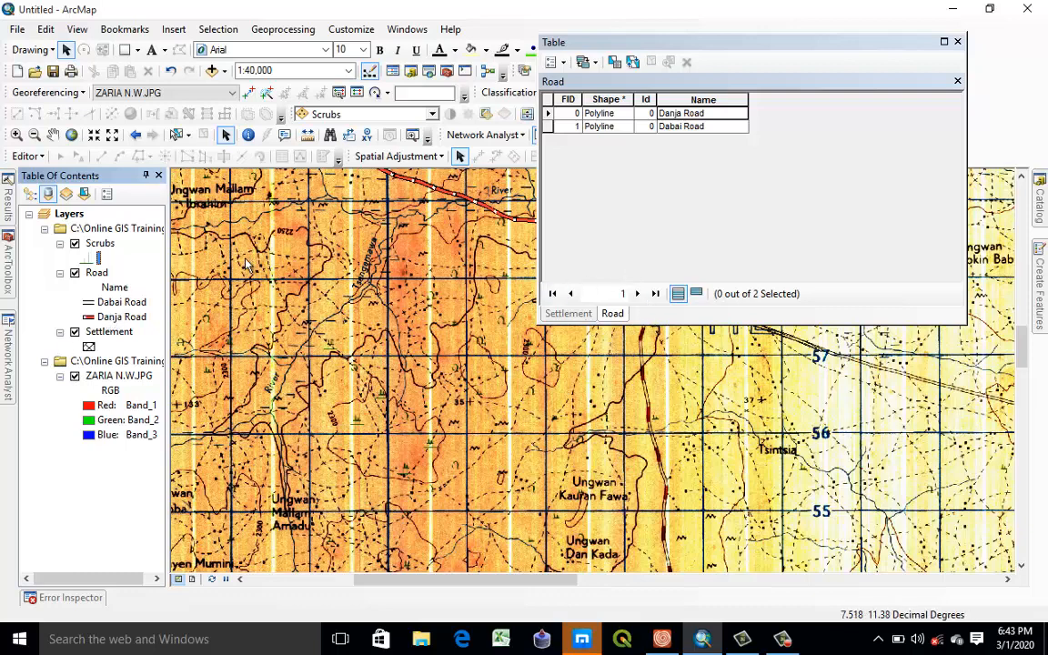
{"action": "right_click", "coordinate": [104, 252]}
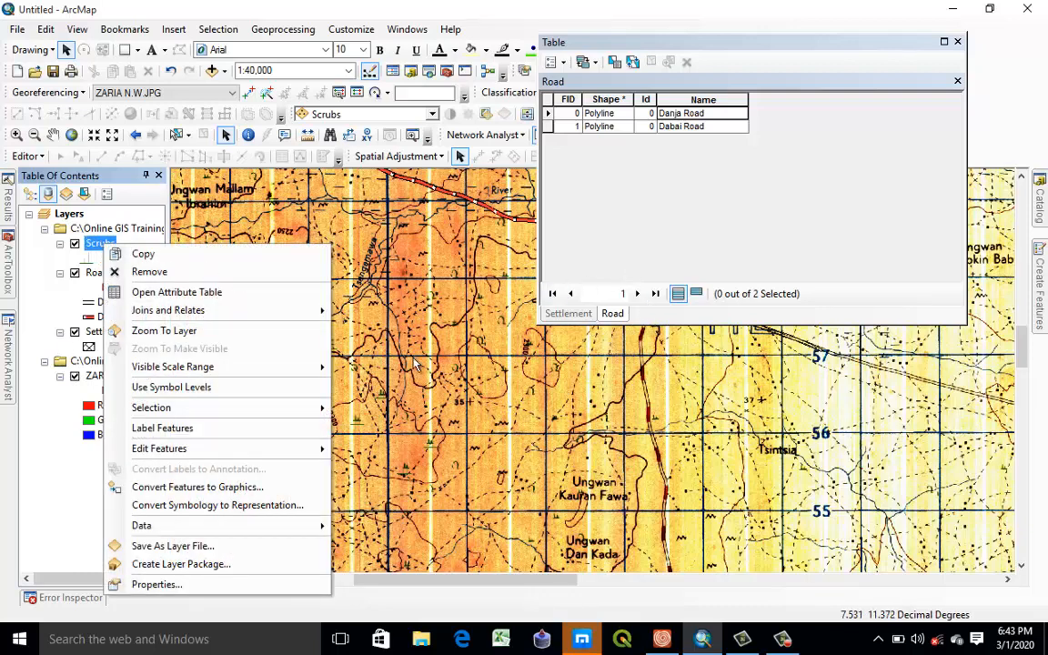
{"action": "left_click", "coordinate": [163, 334]}
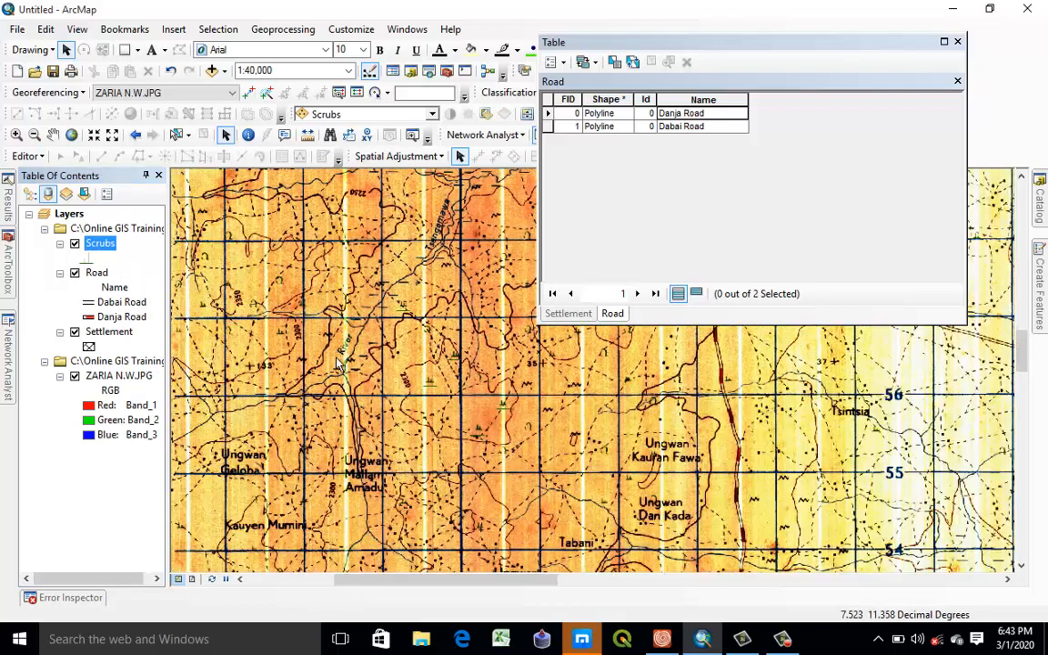
{"action": "left_click_drag", "start_coordinate": [482, 447], "coordinate": [360, 469]}
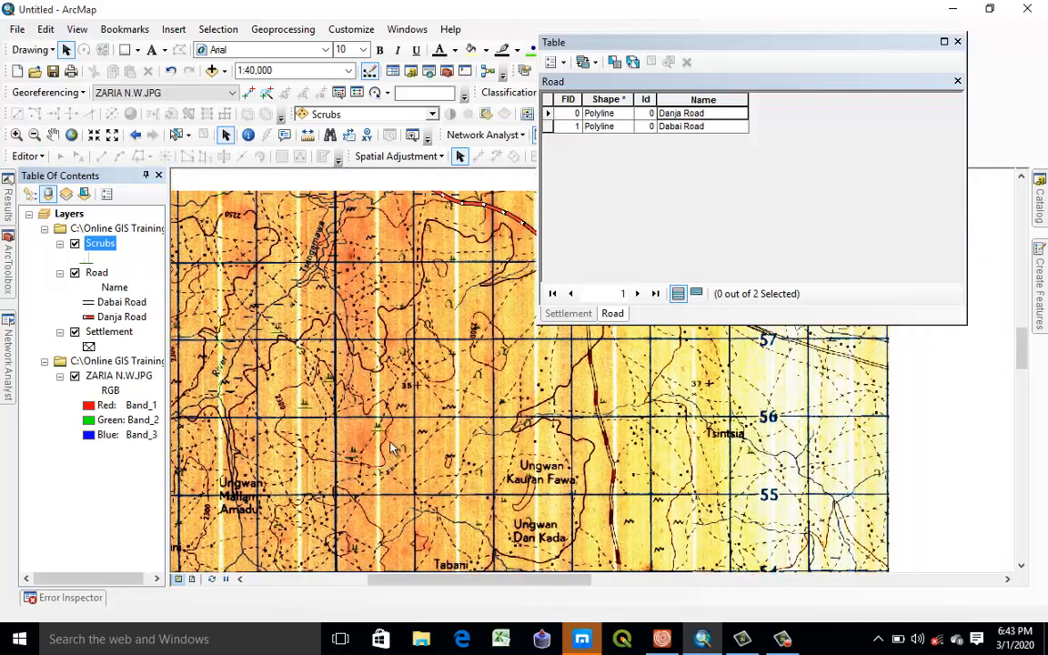
{"action": "left_click_drag", "start_coordinate": [305, 400], "coordinate": [510, 407]}
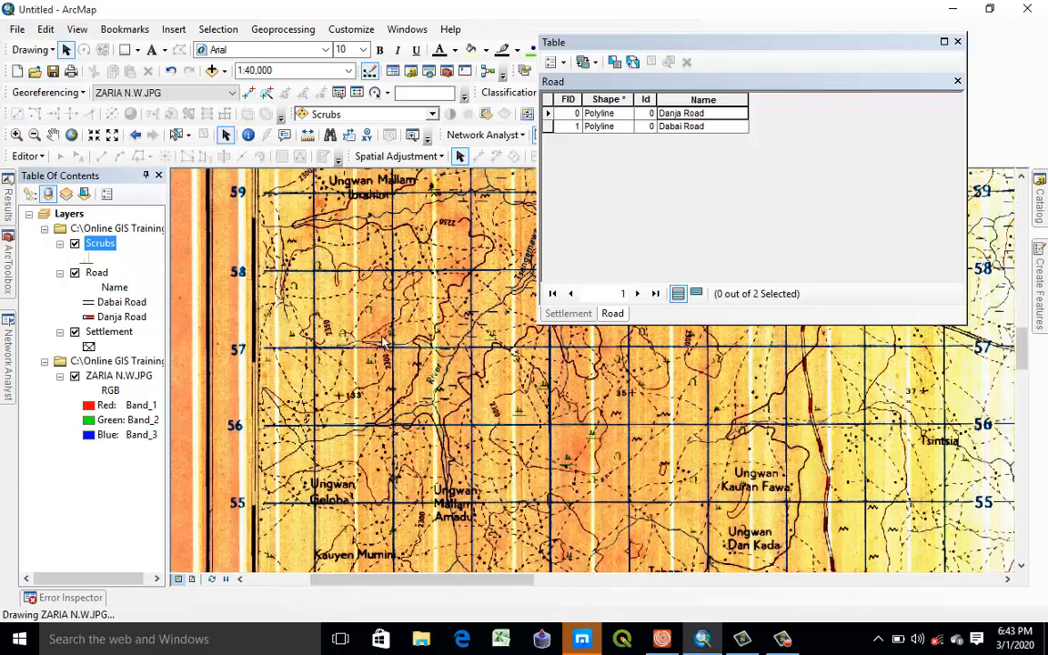
{"action": "left_click_drag", "start_coordinate": [393, 337], "coordinate": [243, 374]}
{"action": "left_click_drag", "start_coordinate": [459, 562], "coordinate": [383, 401]}
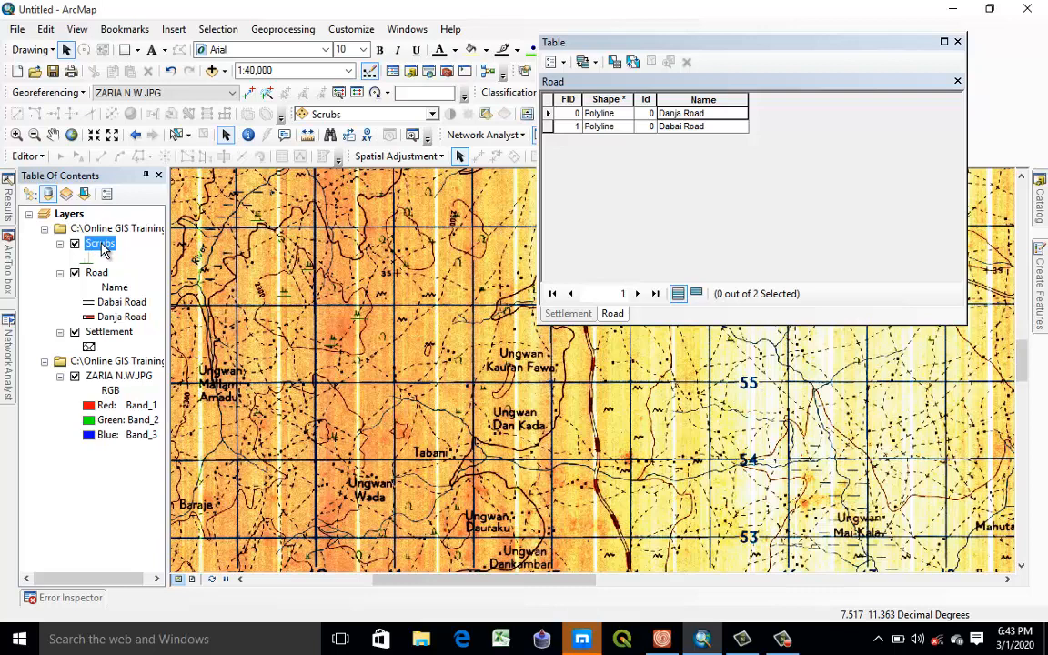
Add a field named X of type Double to the Scrubs attribute table.
{"action": "left_click", "coordinate": [555, 62]}
{"action": "left_click", "coordinate": [578, 177]}
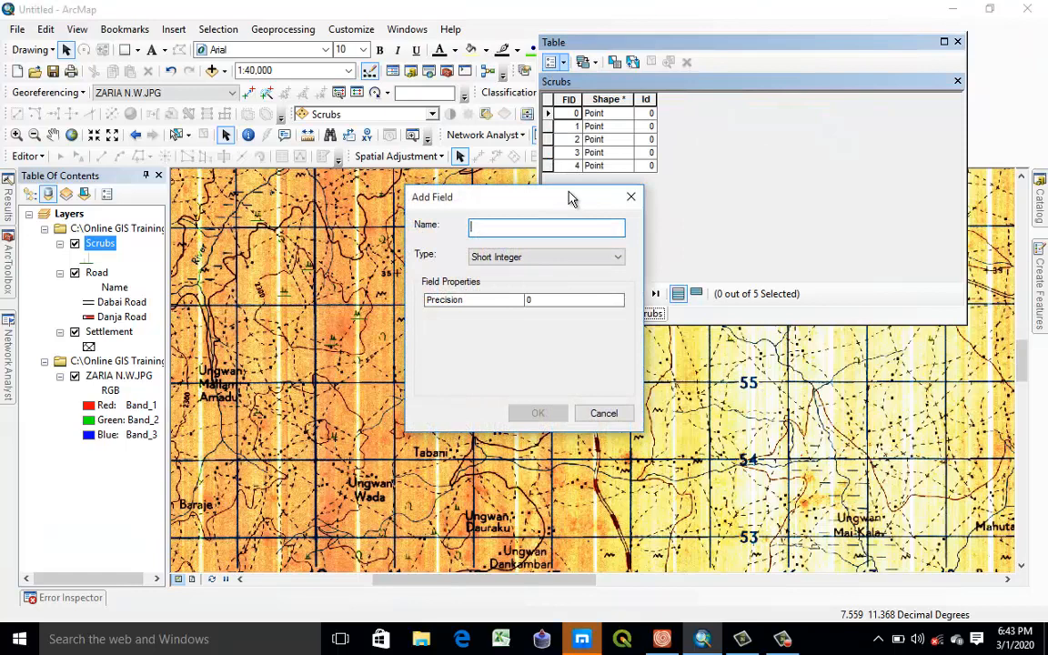
{"action": "type", "text": "X"}
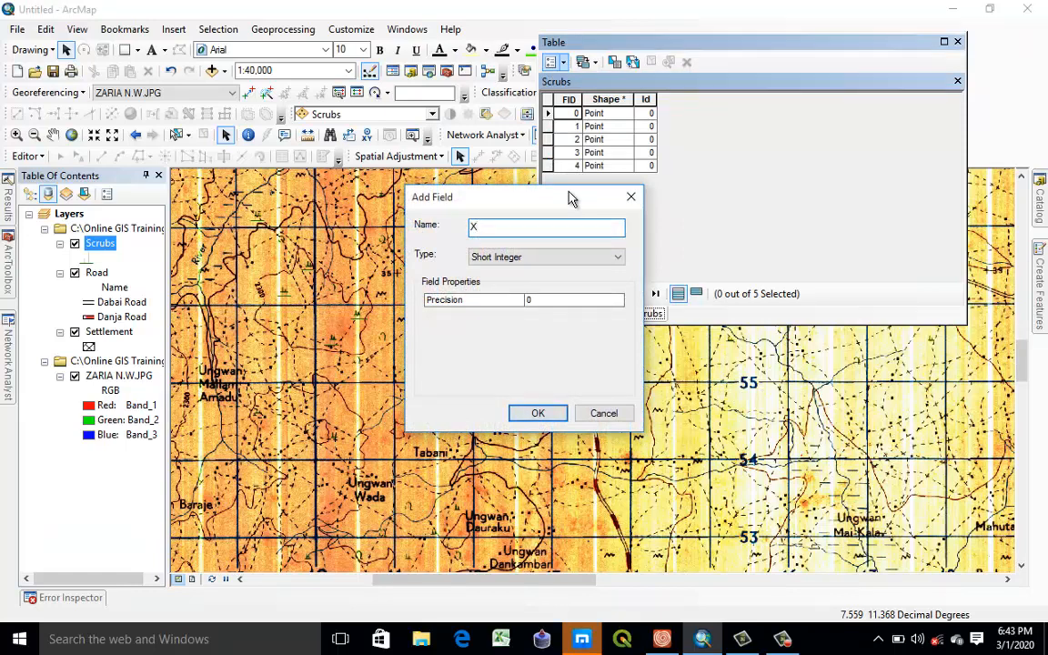
{"action": "left_click", "coordinate": [573, 258]}
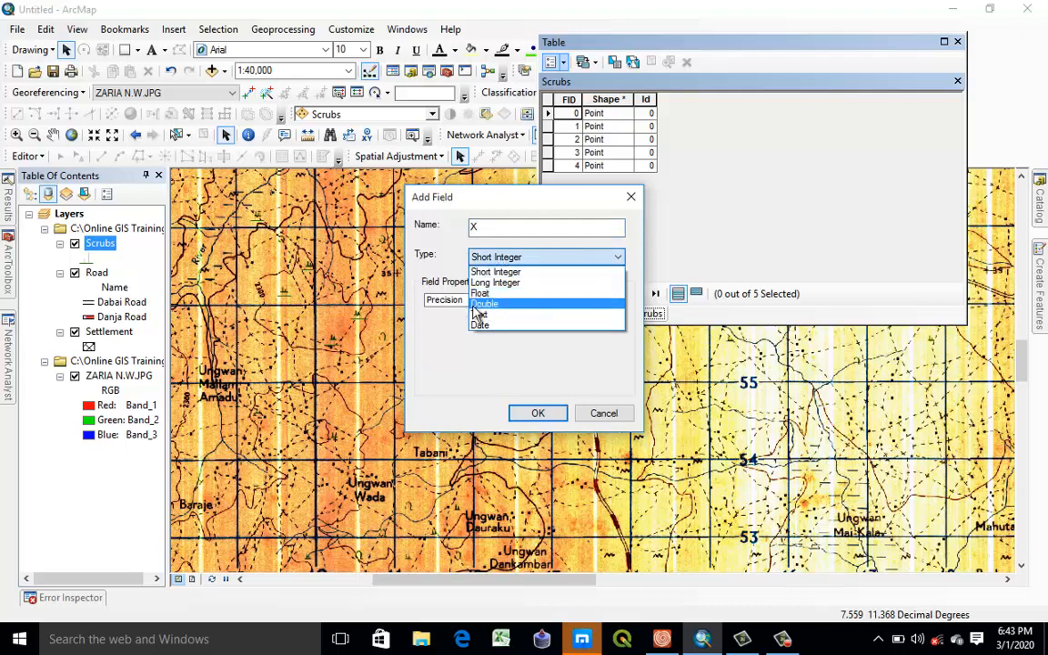
{"action": "left_click", "coordinate": [510, 305]}
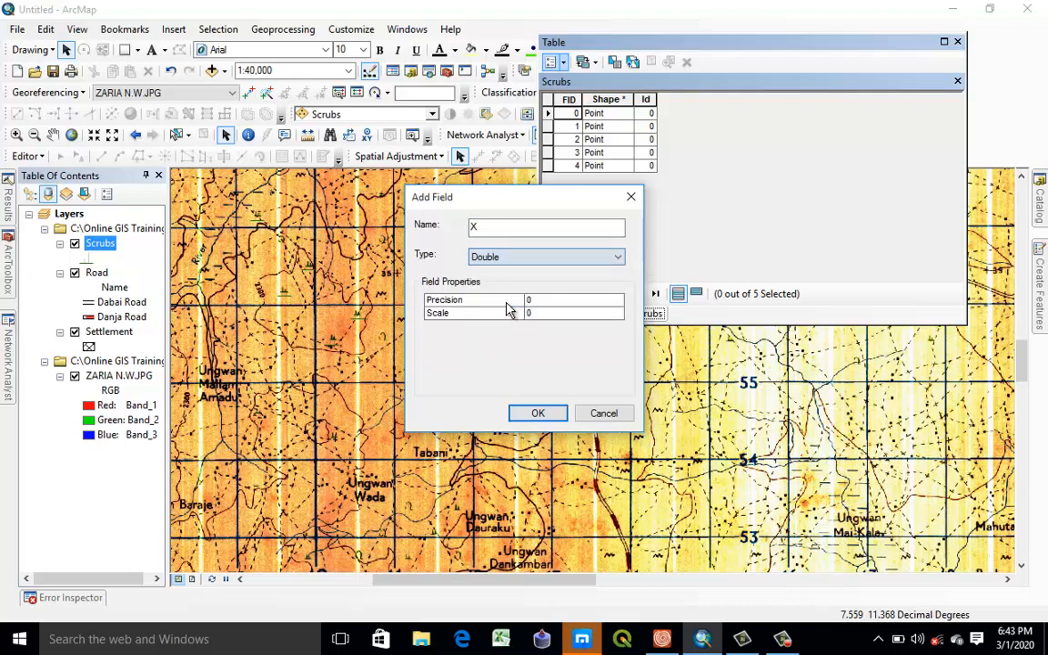
{"action": "left_click", "coordinate": [537, 412]}
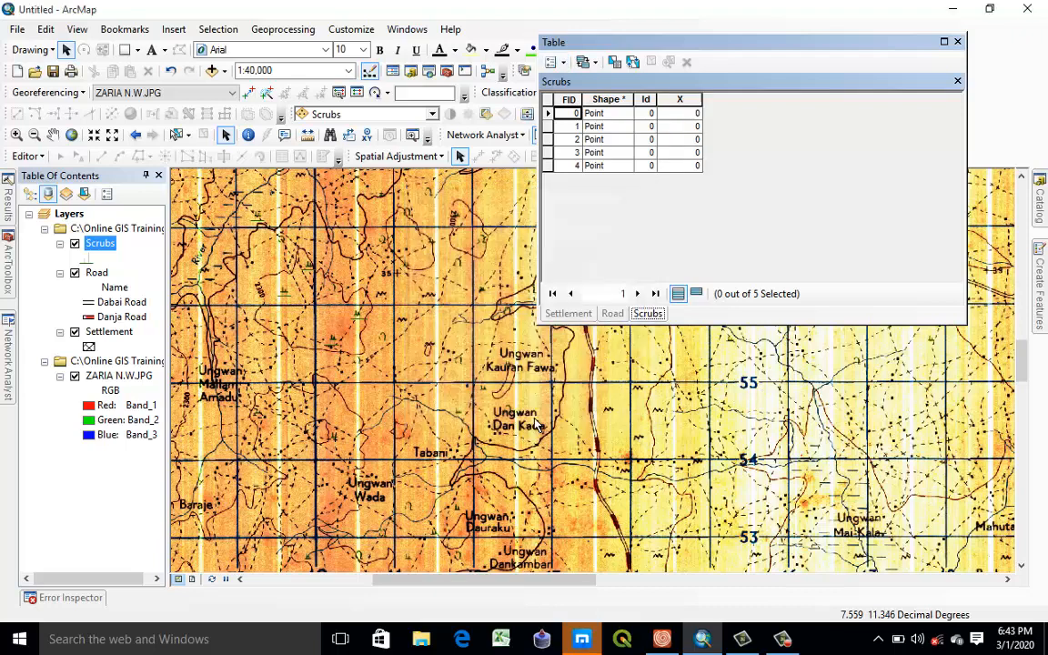
Add a field named Y of type Double to the Scrubs attribute table.
{"action": "left_click", "coordinate": [553, 61]}
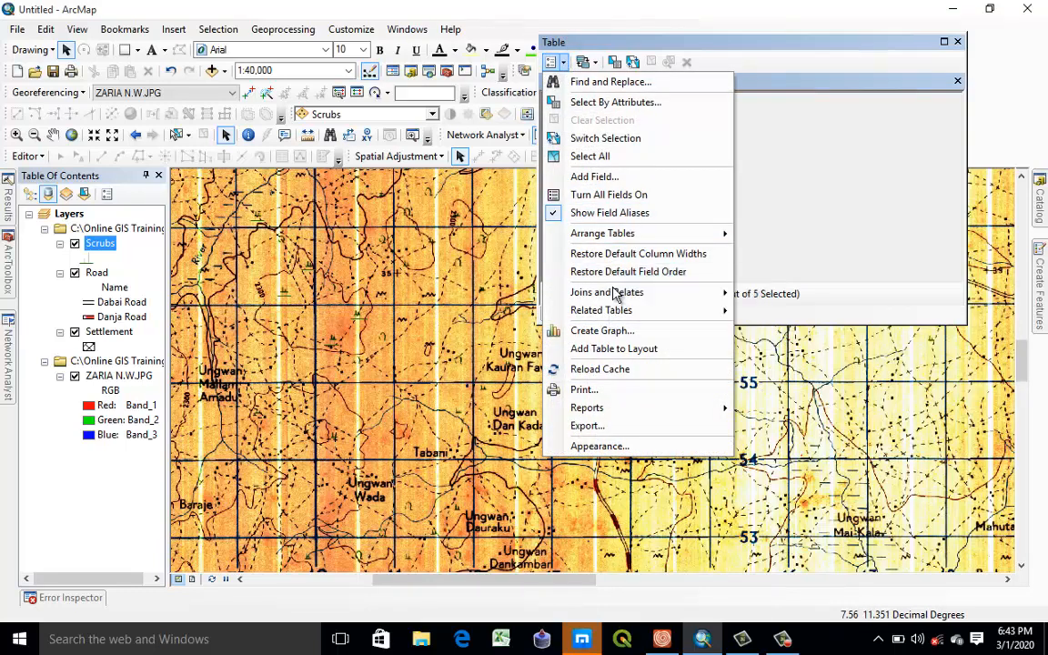
{"action": "left_click", "coordinate": [606, 175]}
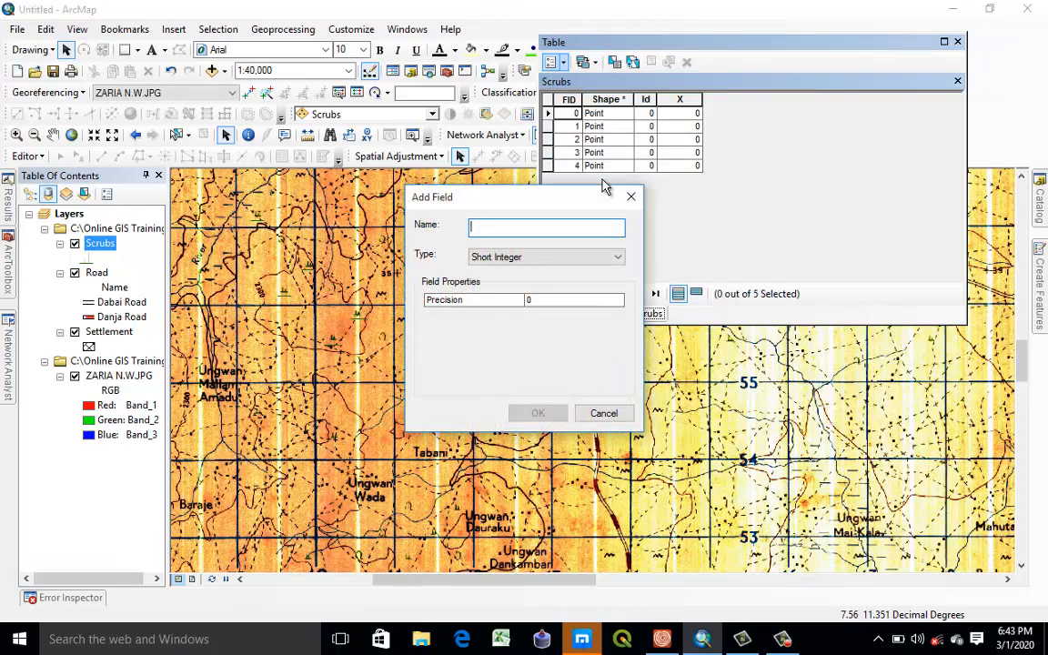
{"action": "type", "text": "Y"}
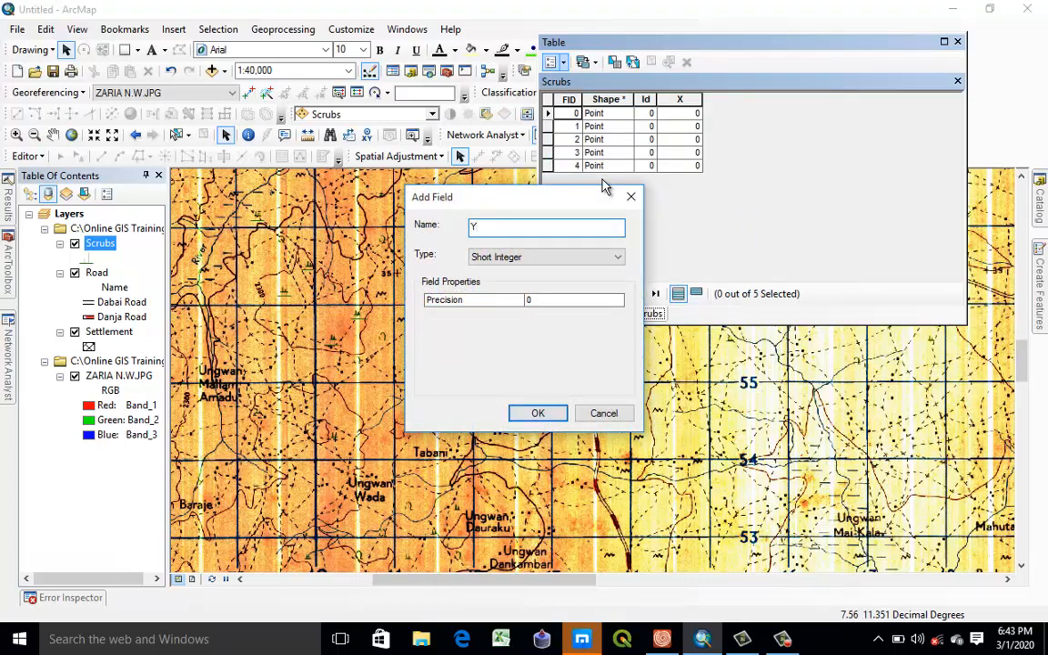
{"action": "left_click", "coordinate": [606, 256]}
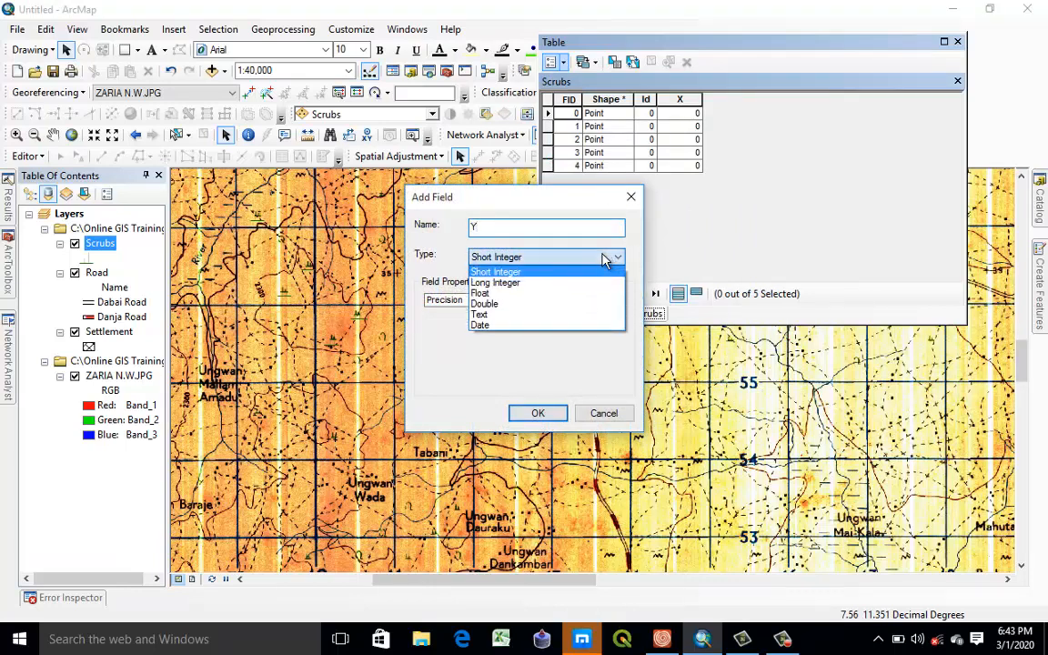
{"action": "left_click", "coordinate": [549, 304]}
{"action": "left_click", "coordinate": [538, 414]}
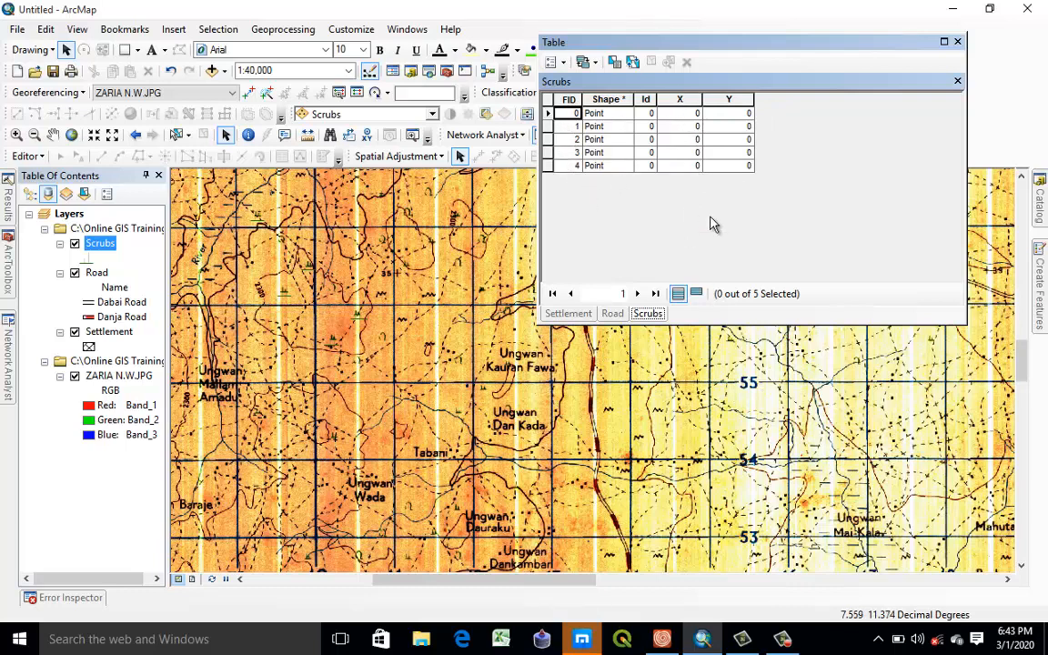
Calculate the X field's geometry as the X Coordinate of Point in Decimal Degrees, using the data source's coordinate system.
{"action": "right_click", "coordinate": [682, 98]}
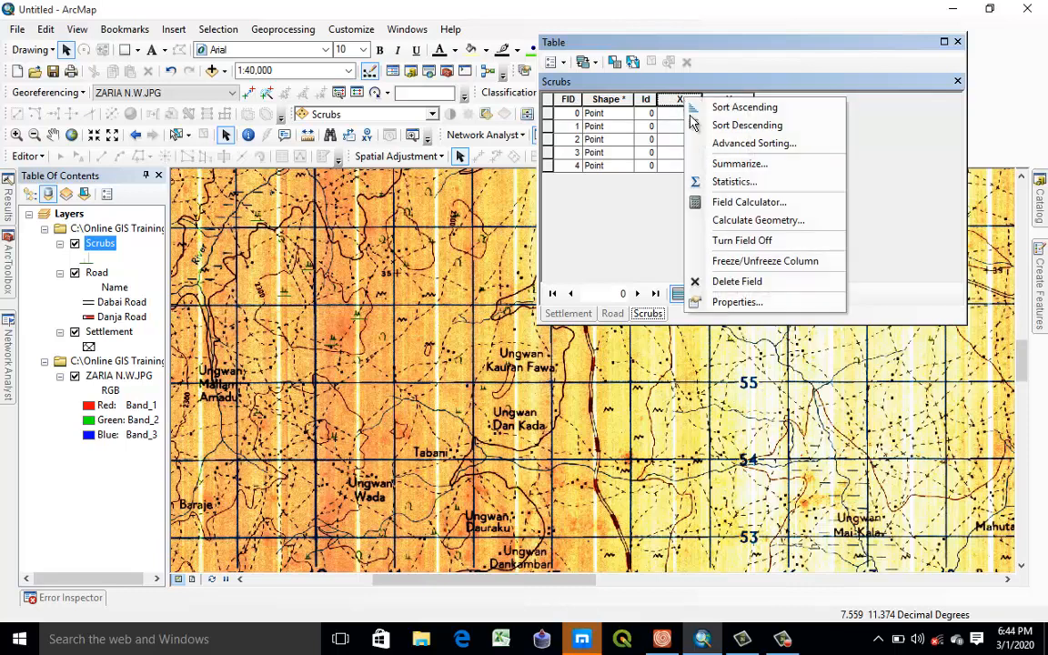
{"action": "left_click", "coordinate": [737, 220]}
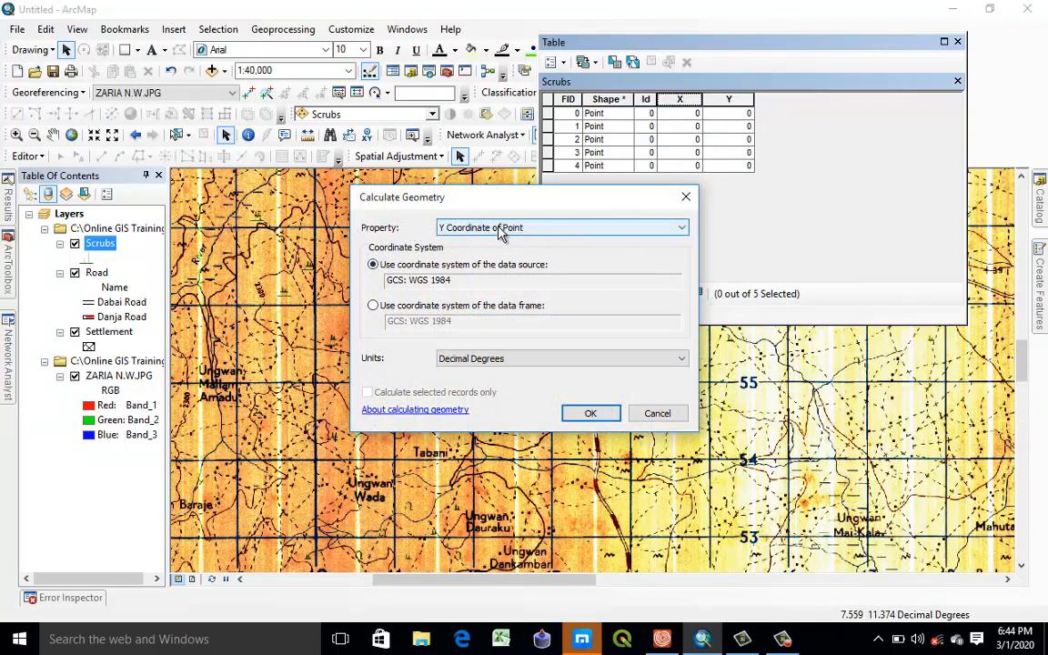
{"action": "left_click", "coordinate": [498, 229]}
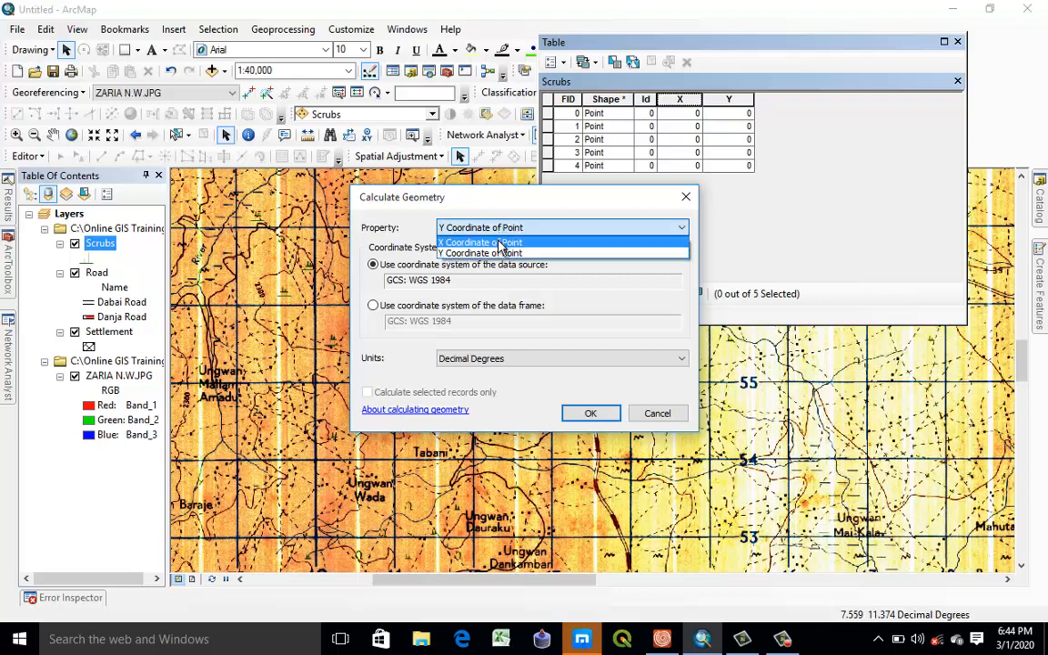
{"action": "left_click", "coordinate": [501, 243]}
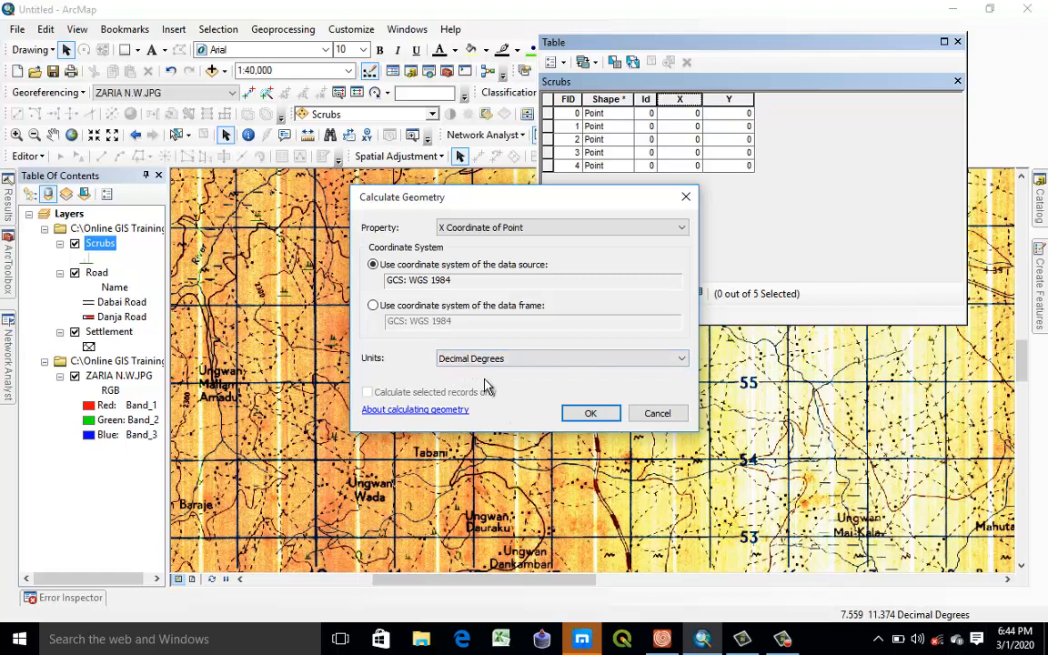
{"action": "left_click", "coordinate": [621, 366]}
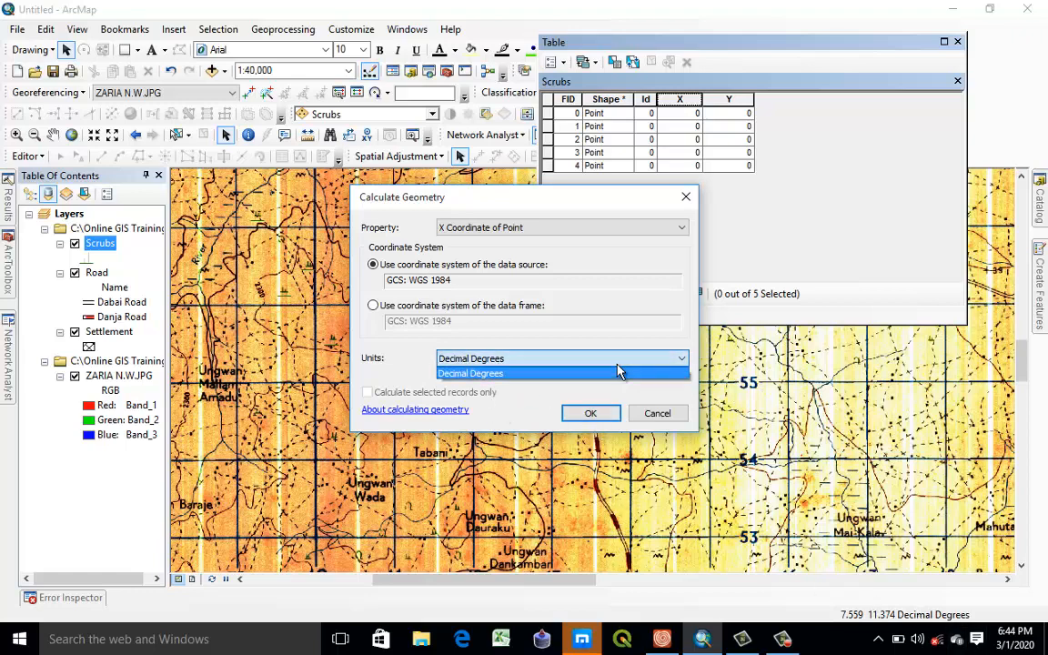
{"action": "left_click", "coordinate": [611, 385]}
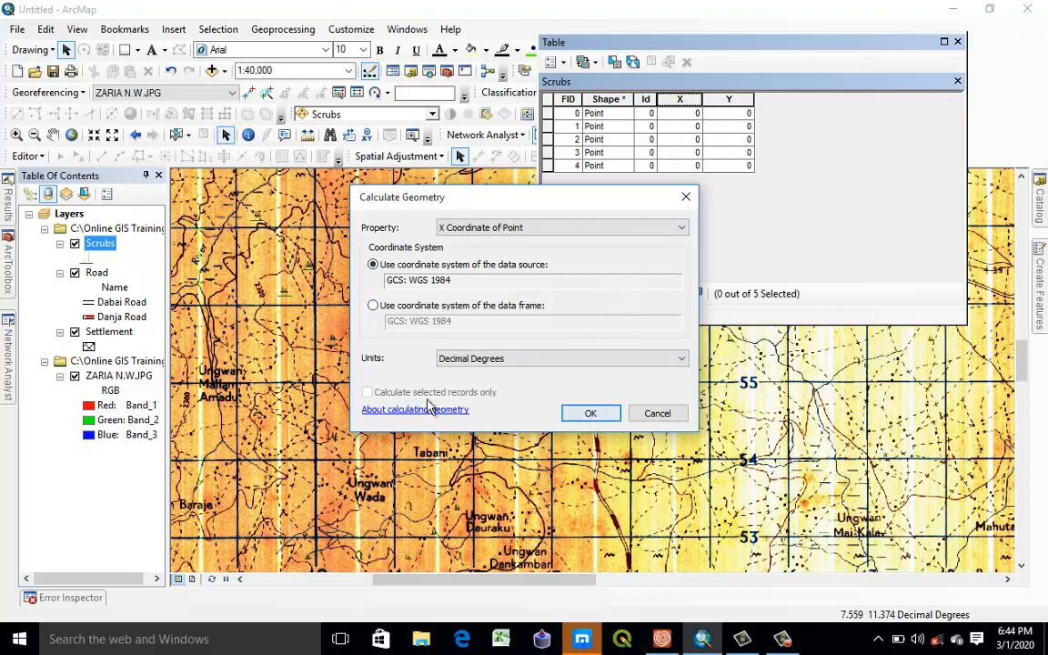
{"action": "left_click", "coordinate": [590, 415]}
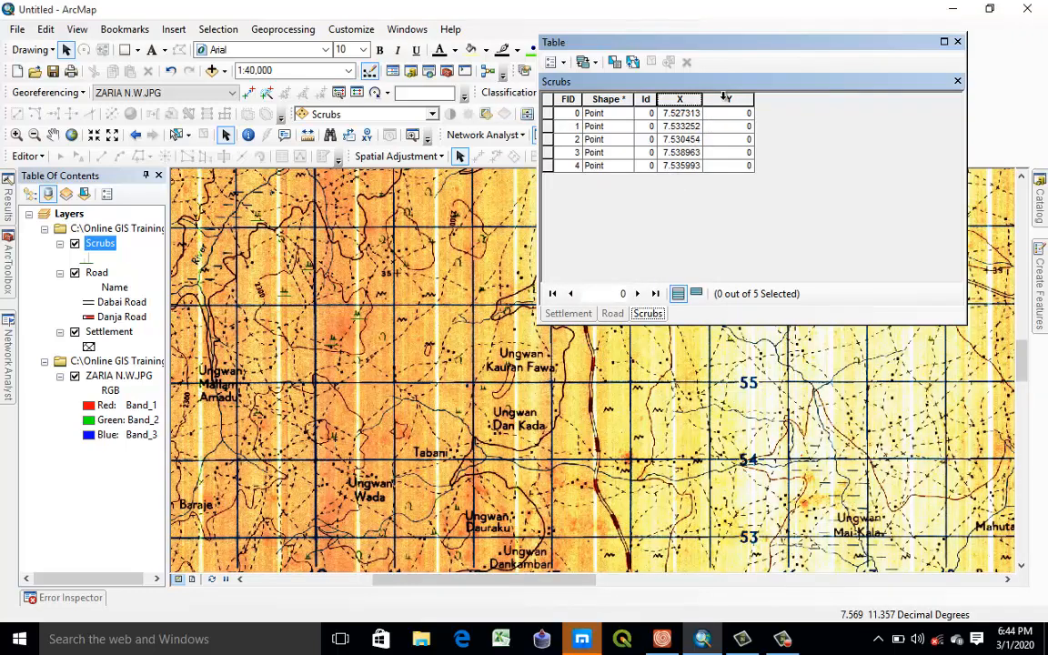
Calculate the Y field's geometry as the Y Coordinate of Point in Decimal Degrees.
{"action": "right_click", "coordinate": [727, 98]}
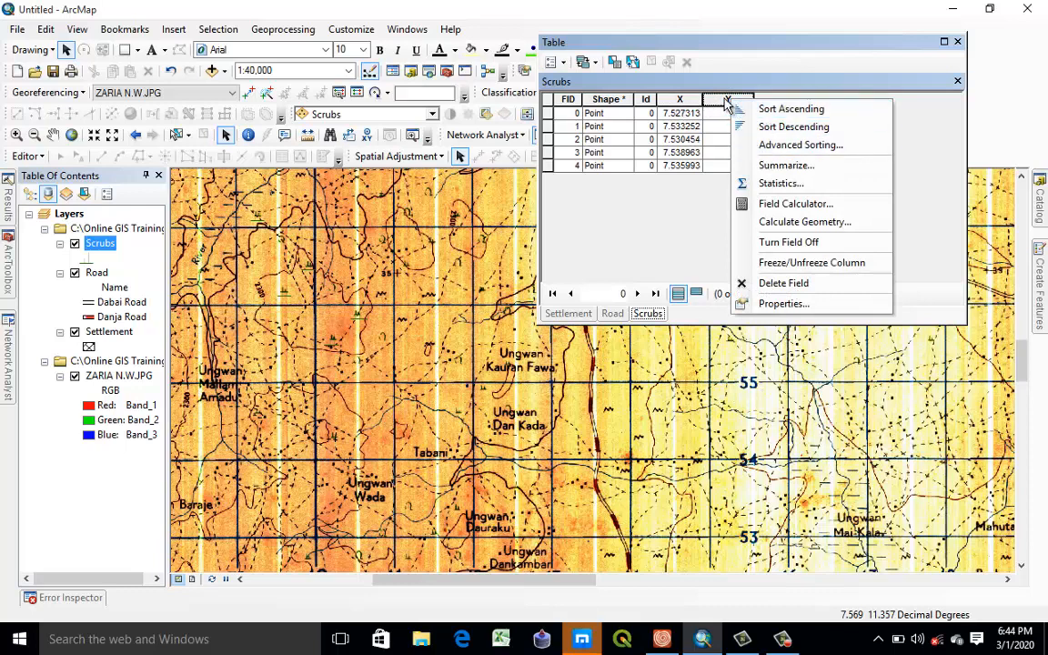
{"action": "left_click", "coordinate": [804, 224]}
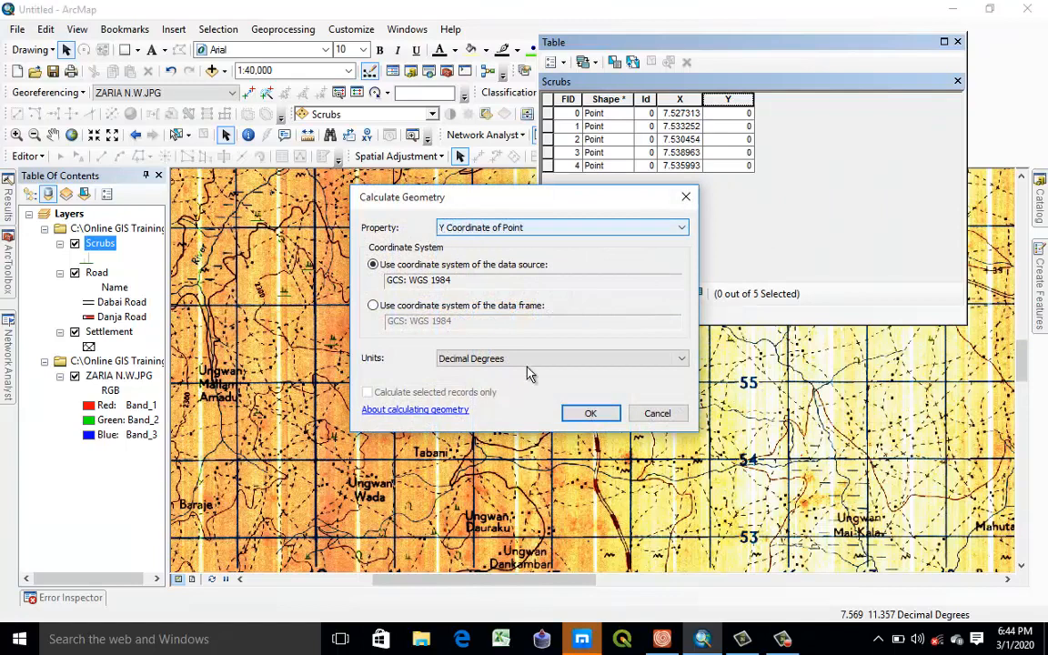
{"action": "left_click", "coordinate": [573, 416]}
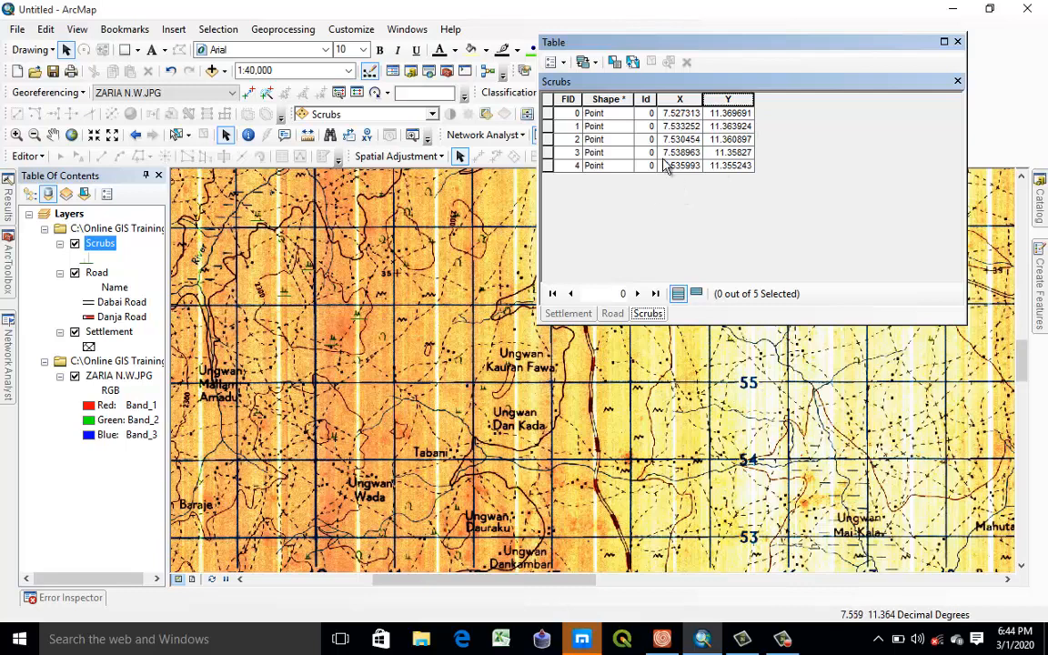
Add a Text field named Long to the Scrubs attribute table, with length 50.
{"action": "left_click", "coordinate": [563, 63]}
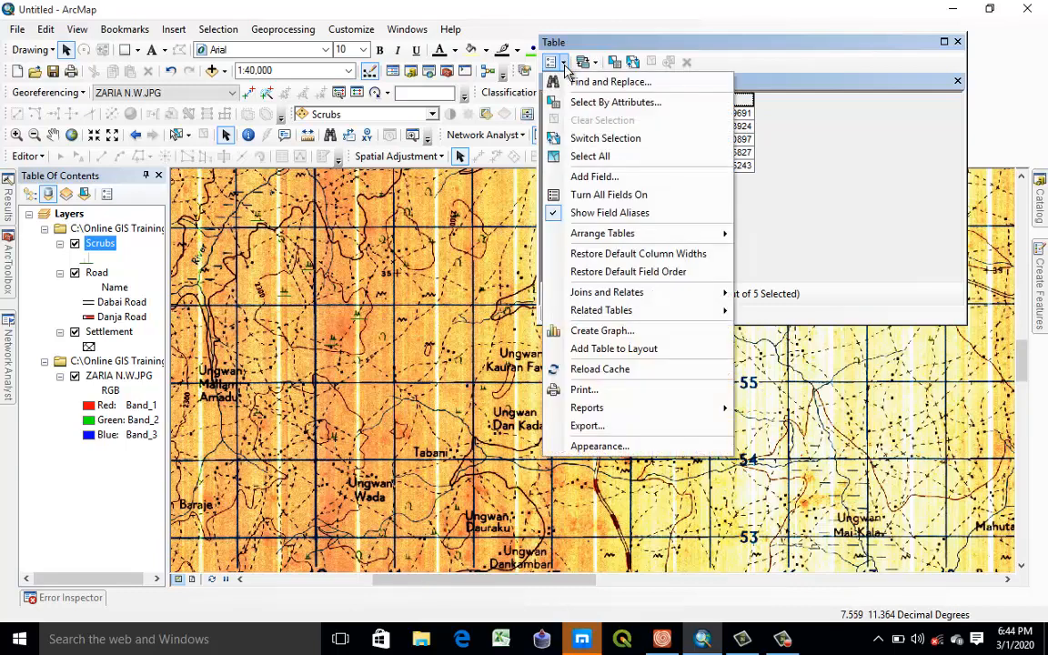
{"action": "left_click", "coordinate": [606, 180]}
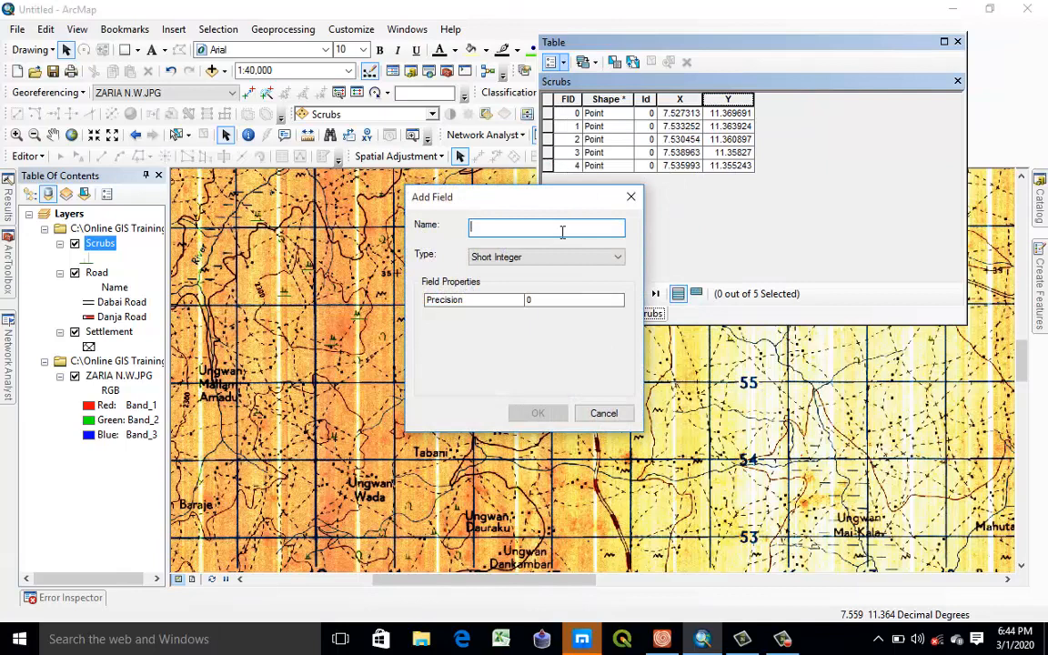
{"action": "type", "text": "La"}
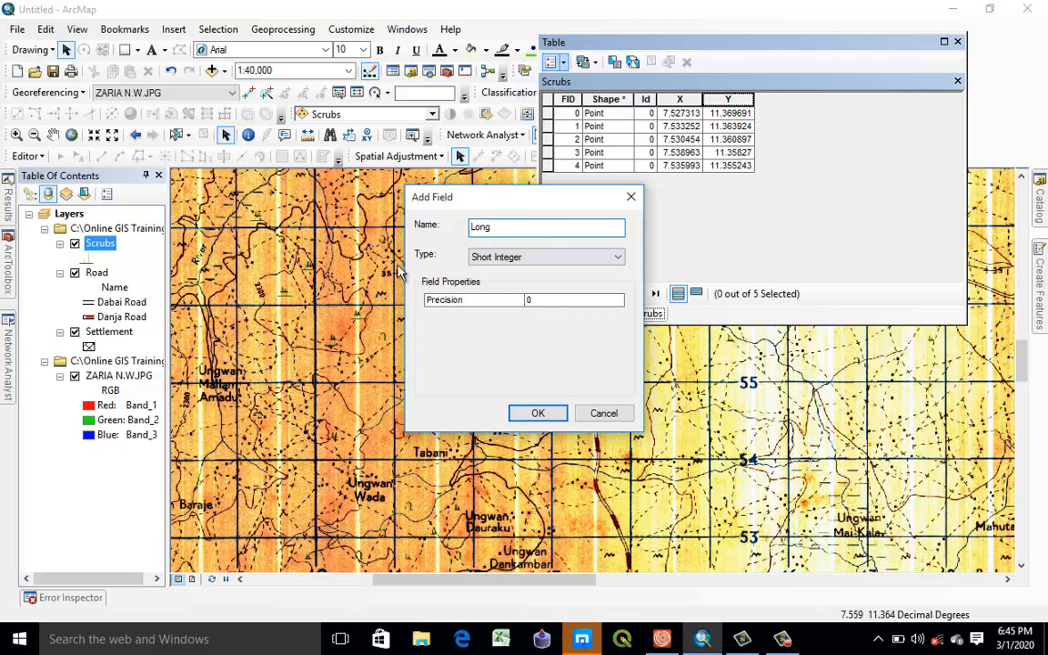
{"action": "left_click", "coordinate": [546, 257]}
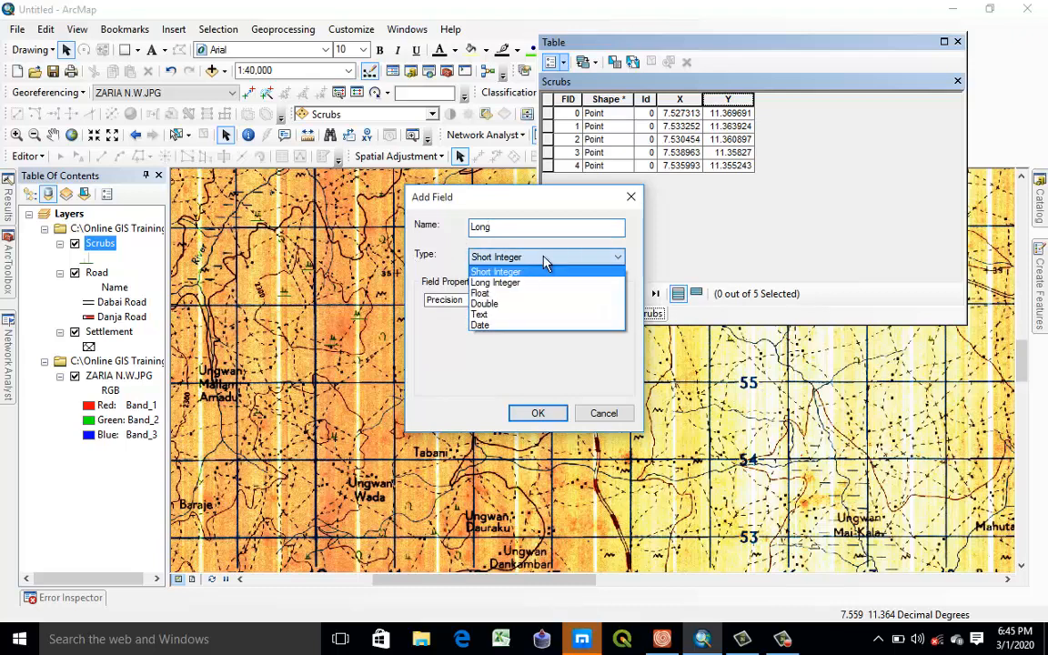
{"action": "left_click", "coordinate": [503, 312]}
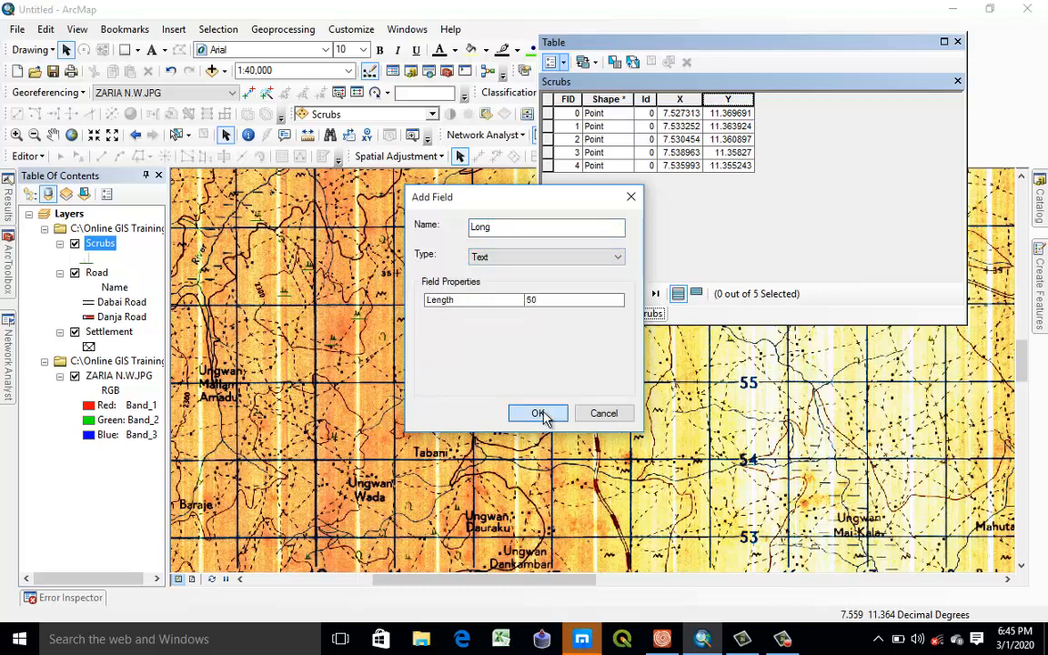
{"action": "left_click", "coordinate": [538, 413]}
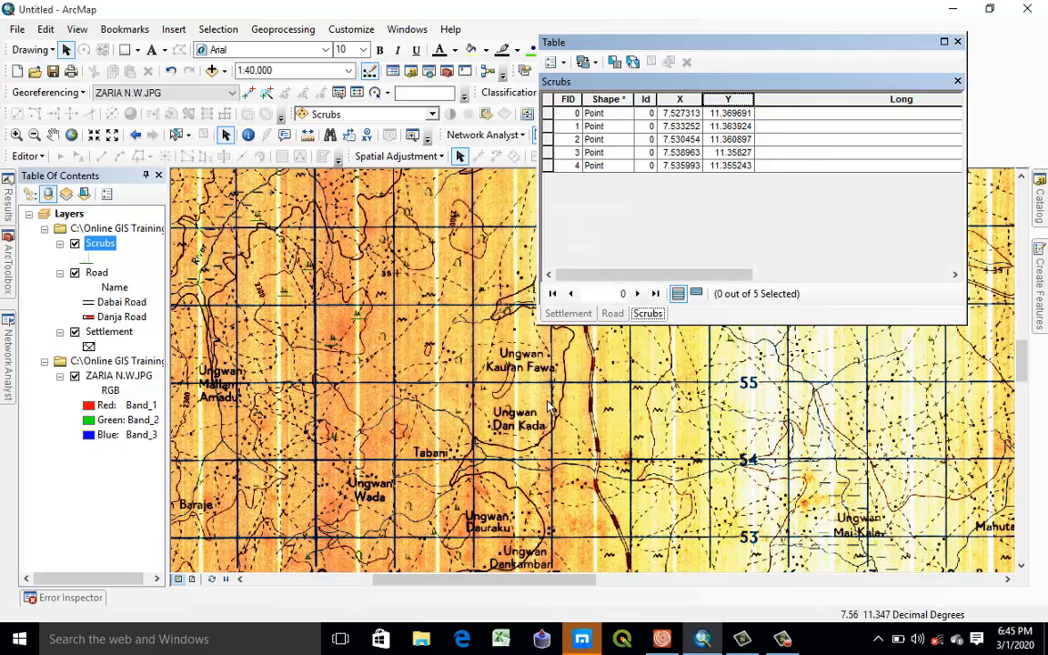
Calculate the Long field's geometry as X Coordinate of Point in Degrees Minutes Seconds (DDD MM' SS.sss" [W|E]), and close the attribute table.
{"action": "right_click", "coordinate": [873, 101]}
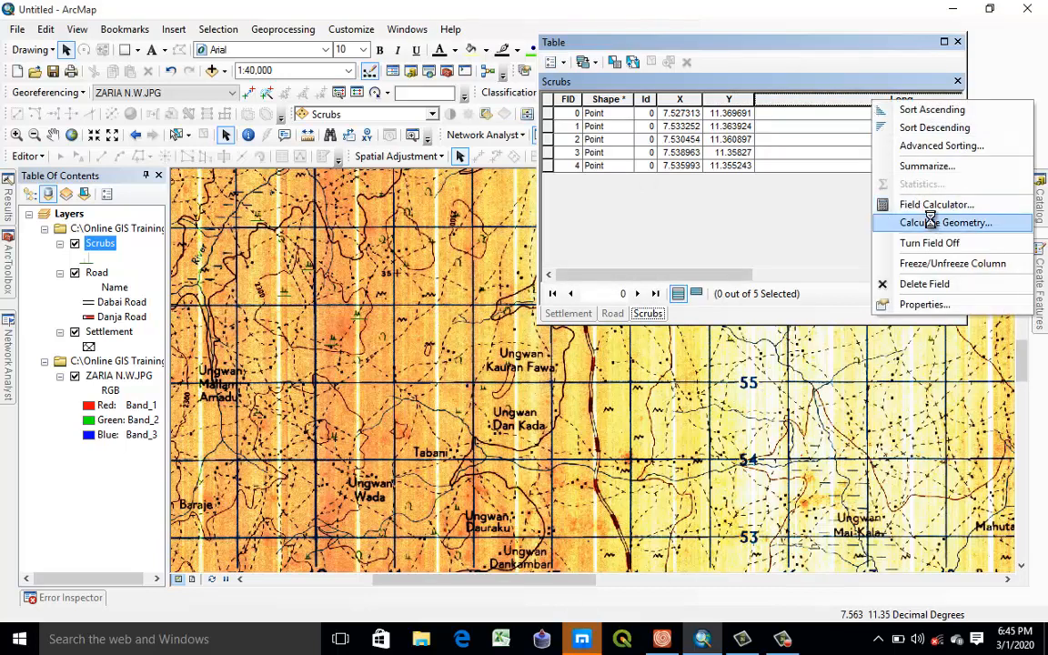
{"action": "left_click", "coordinate": [914, 222]}
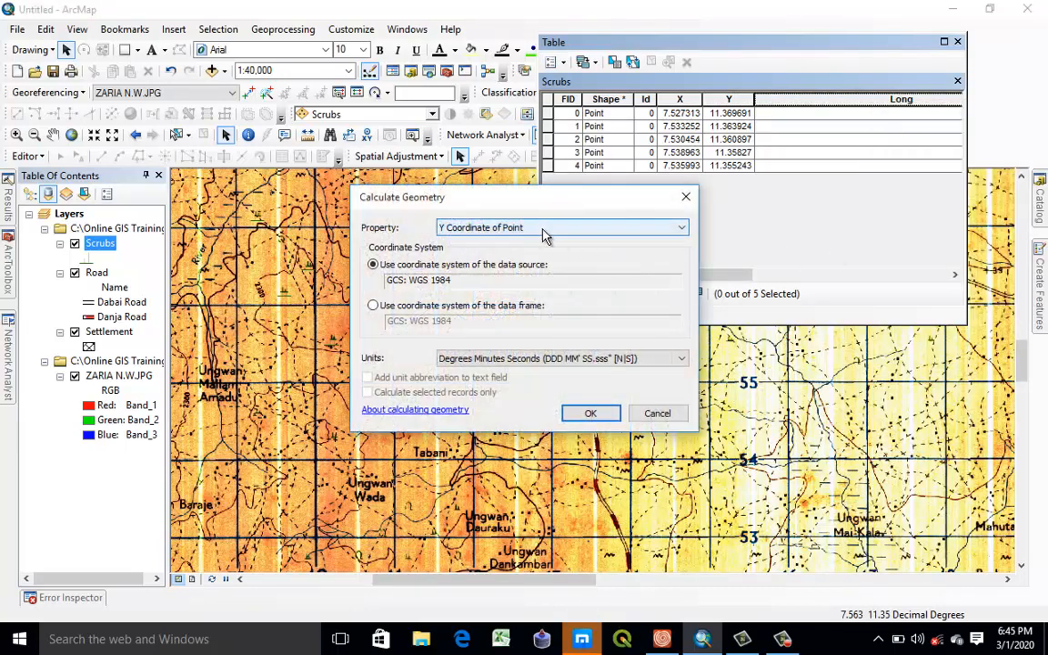
{"action": "left_click", "coordinate": [544, 229]}
{"action": "left_click", "coordinate": [543, 242]}
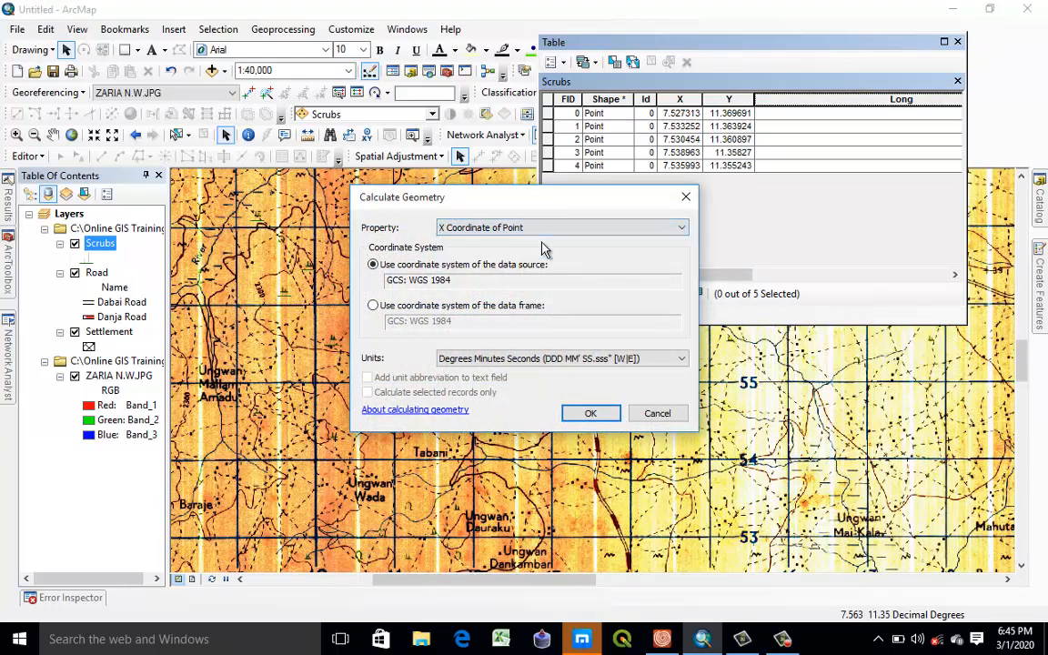
{"action": "left_click", "coordinate": [535, 358]}
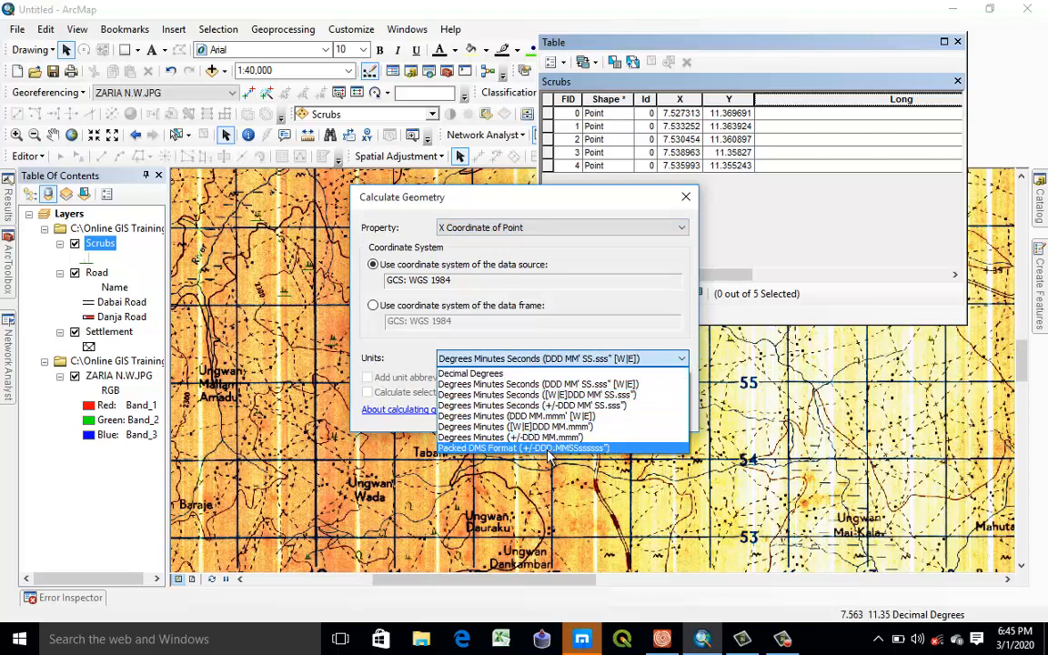
{"action": "left_click", "coordinate": [483, 385]}
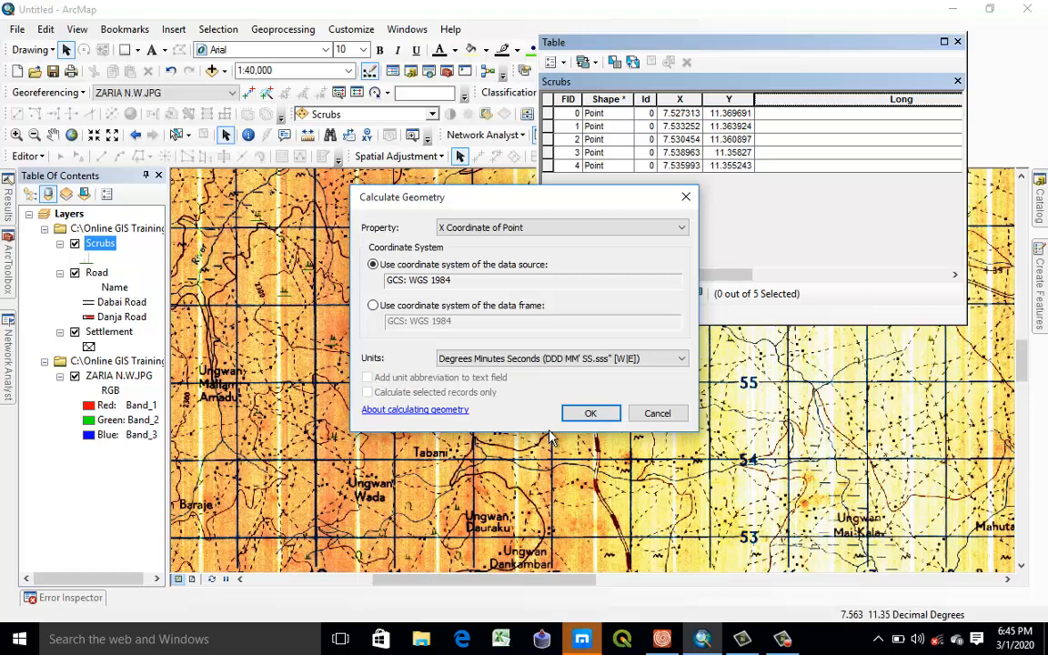
{"action": "left_click", "coordinate": [591, 413]}
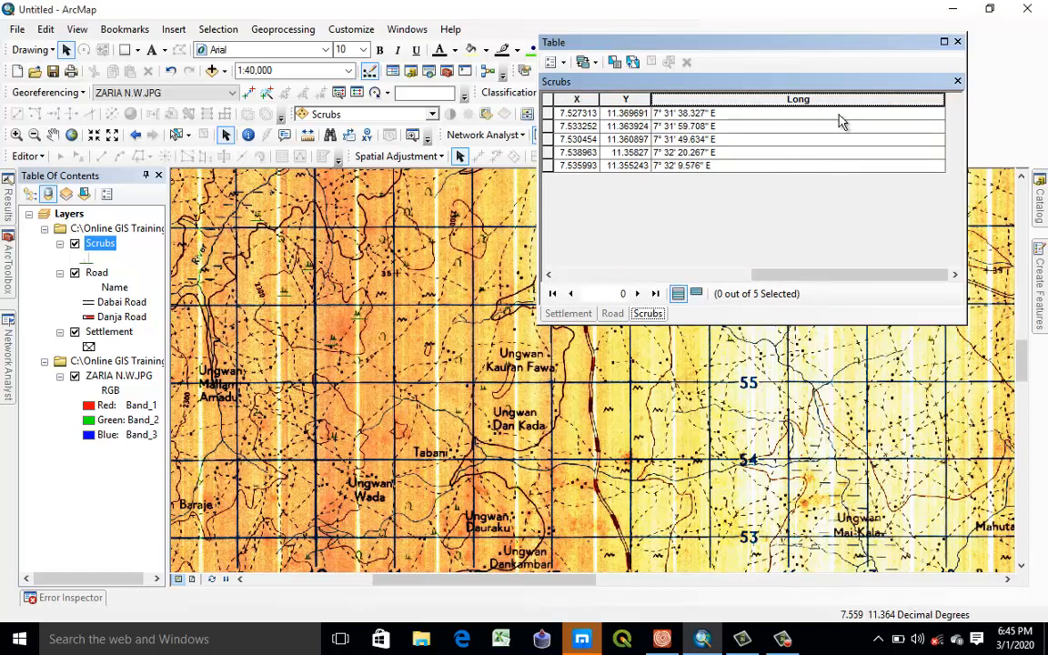
{"action": "left_click", "coordinate": [957, 43]}
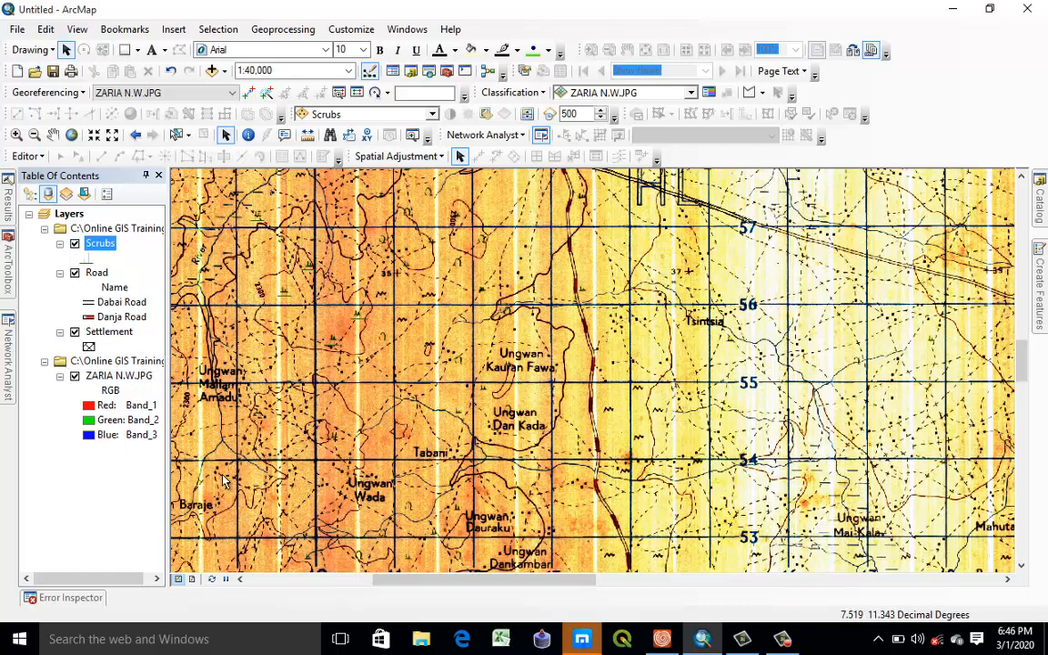
{"action": "left_click", "coordinate": [802, 645]}
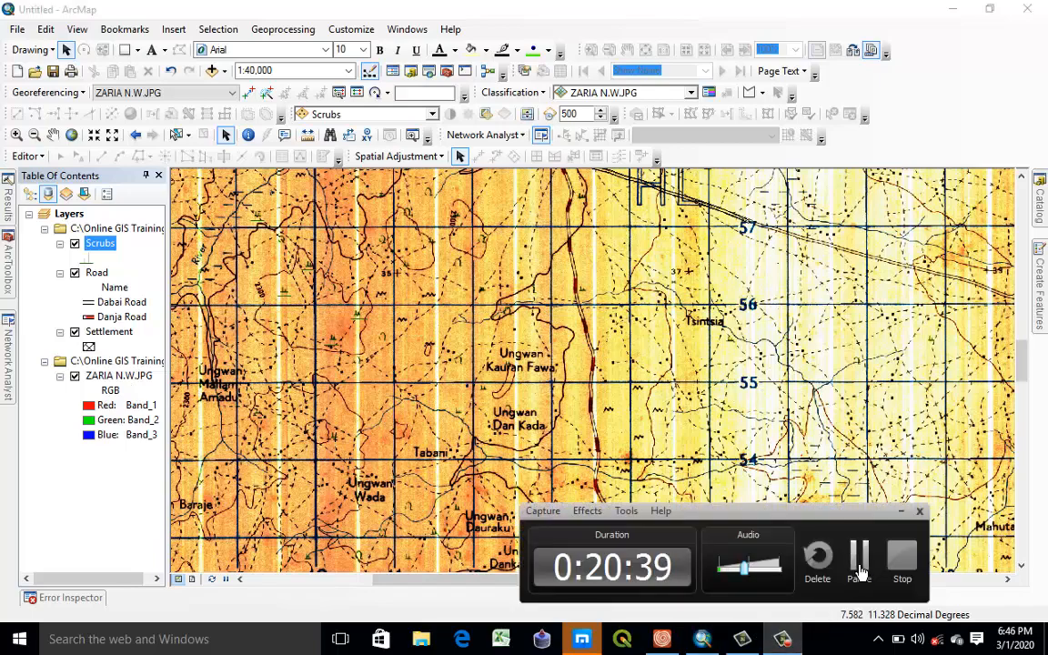